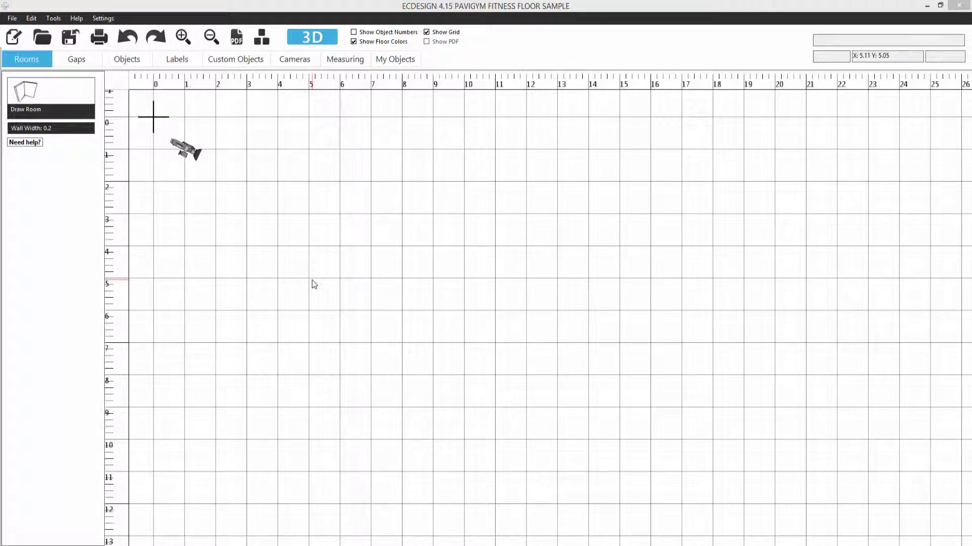
Draw a rectangular 20.8 by 10.8 room by placing its four corners.
{"action": "left_click", "coordinate": [35, 94]}
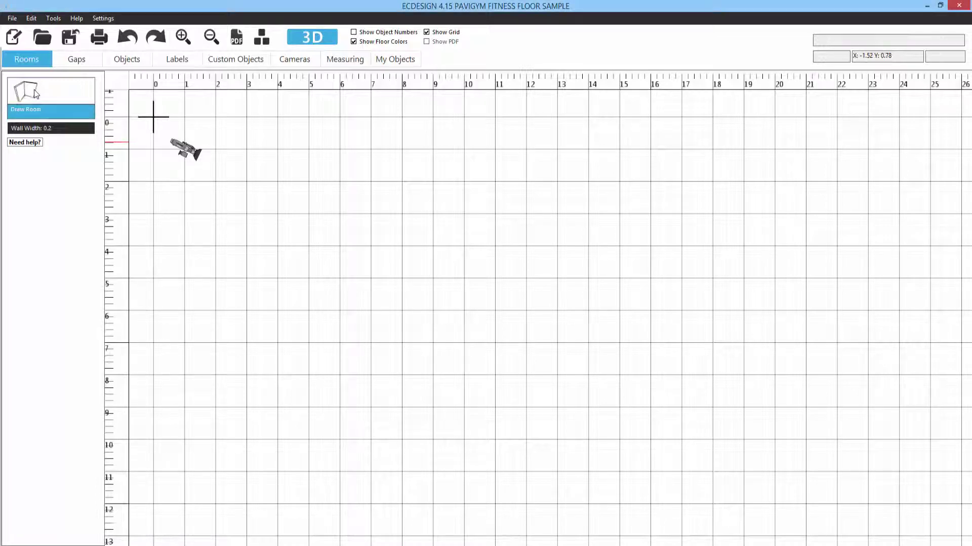
{"action": "left_click", "coordinate": [153, 117]}
{"action": "left_click", "coordinate": [806, 118]}
{"action": "left_click", "coordinate": [807, 478]}
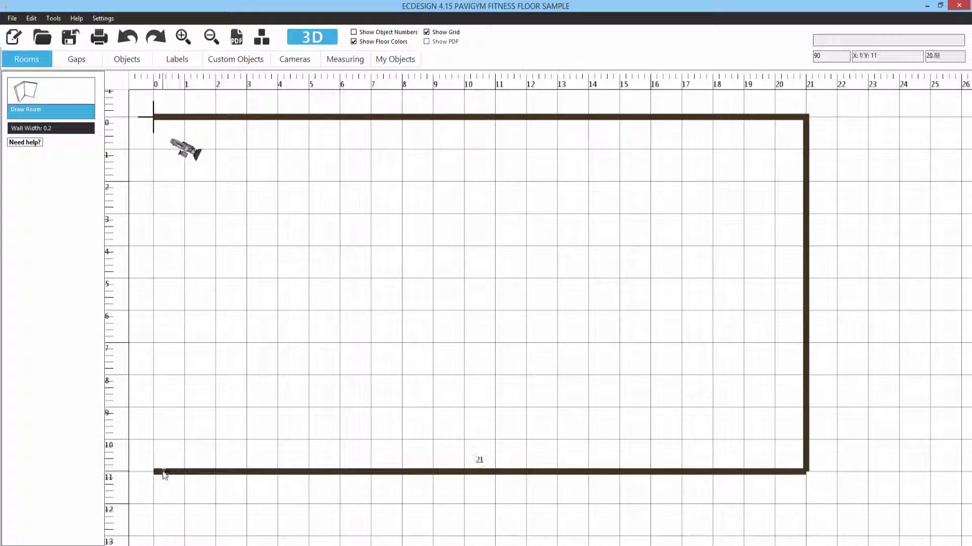
{"action": "left_click", "coordinate": [161, 473]}
{"action": "left_click", "coordinate": [154, 117]}
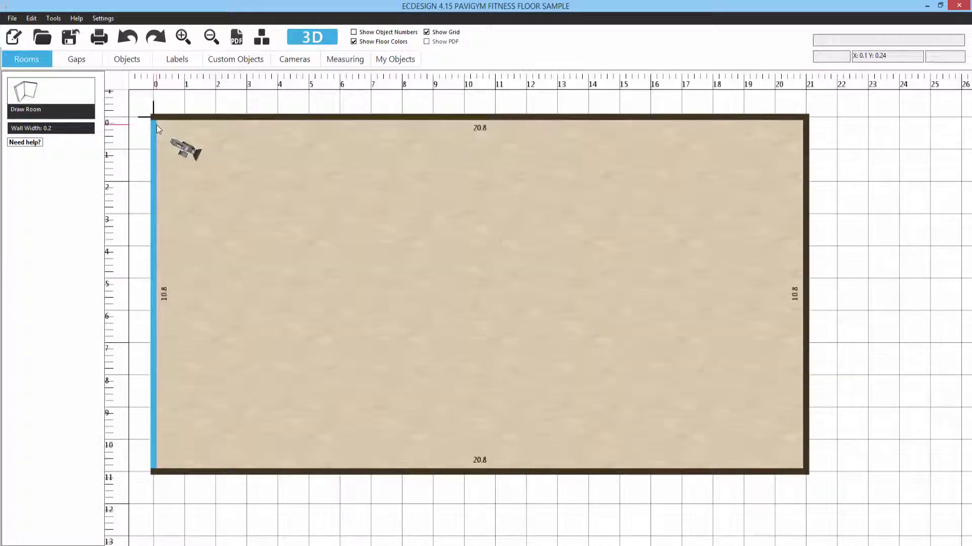
Floor the room with PaviGym Fitness Equipment FITNESS tiles in Ash Grey.
{"action": "left_click", "coordinate": [480, 268]}
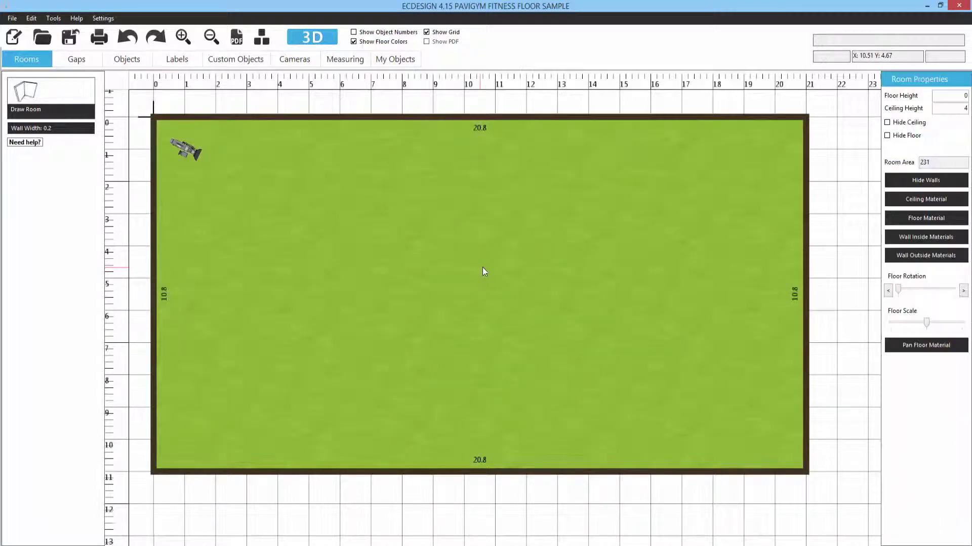
{"action": "left_click", "coordinate": [911, 219]}
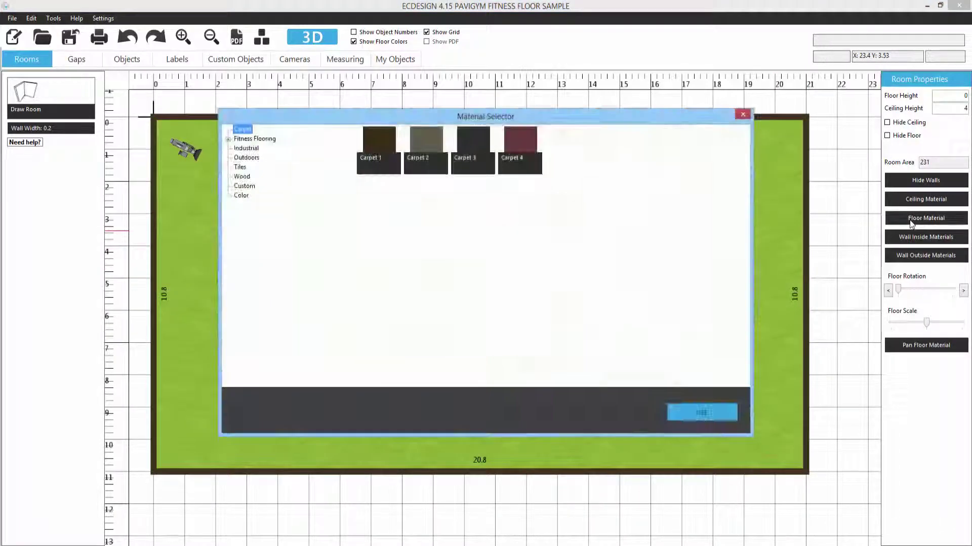
{"action": "left_click", "coordinate": [228, 139]}
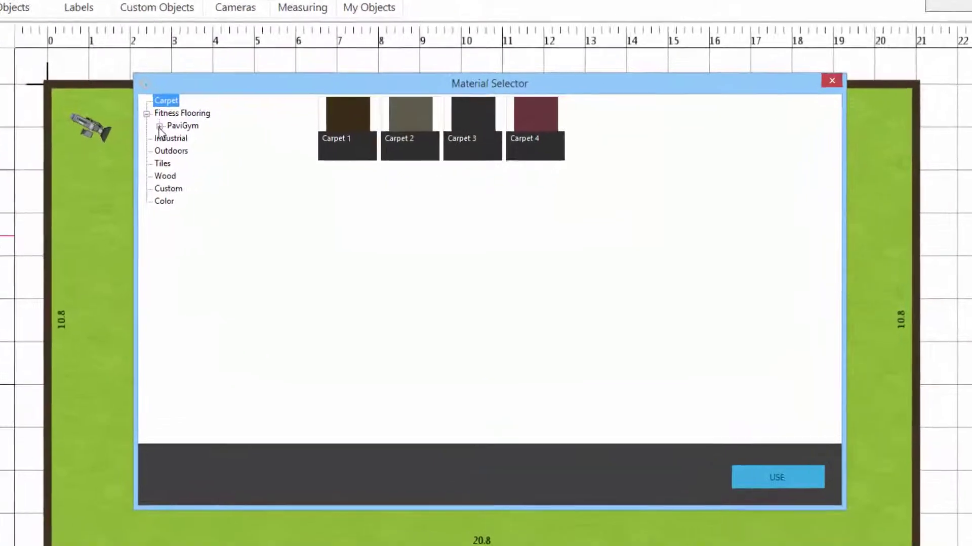
{"action": "left_click", "coordinate": [160, 127]}
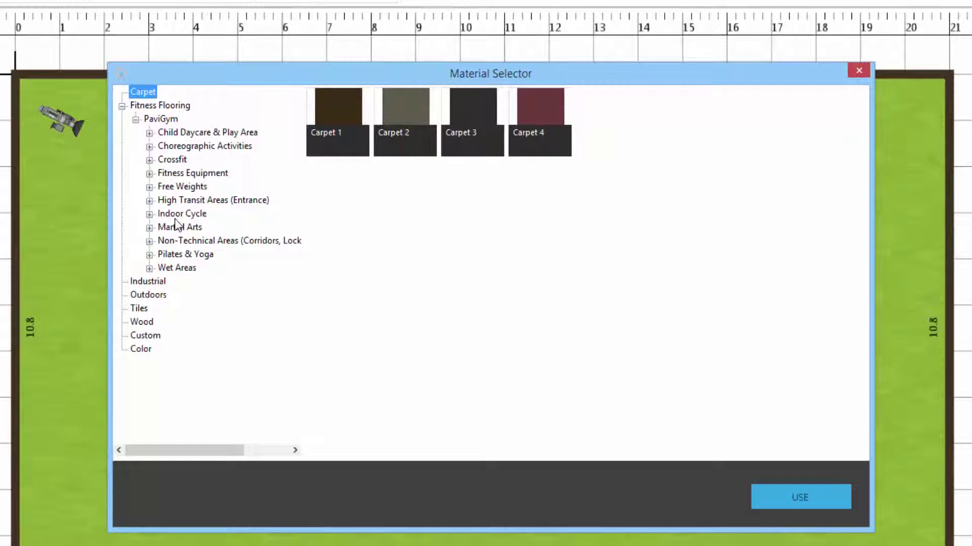
{"action": "left_click", "coordinate": [150, 174]}
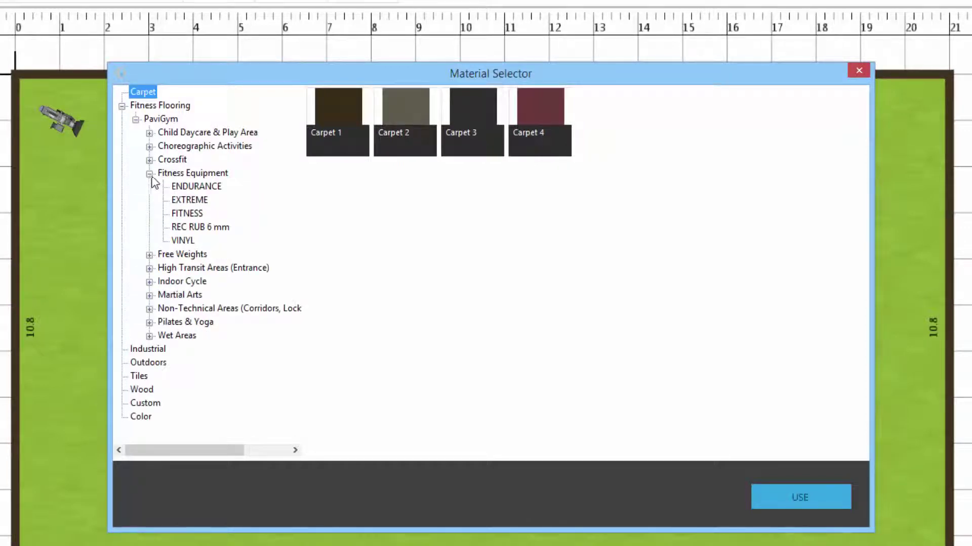
{"action": "left_click", "coordinate": [185, 215]}
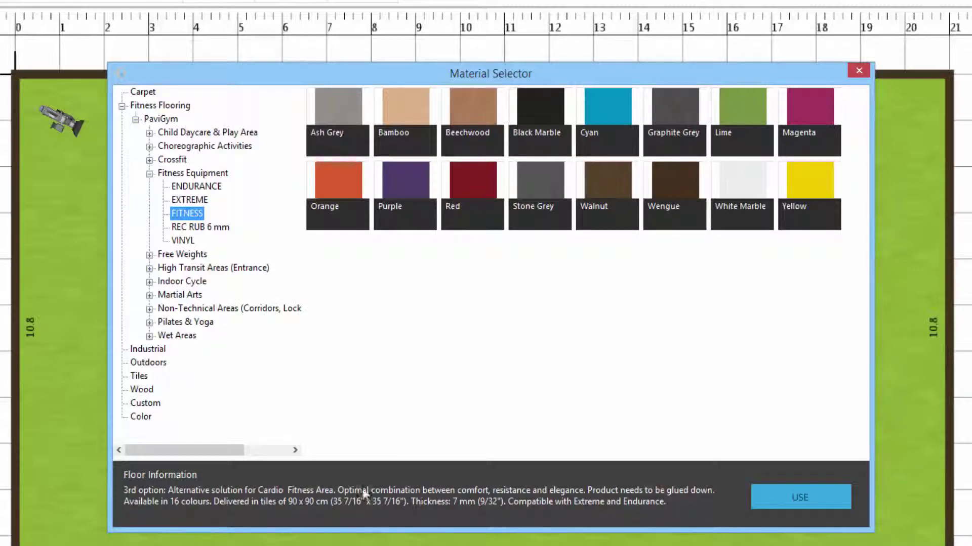
{"action": "left_click", "coordinate": [333, 104]}
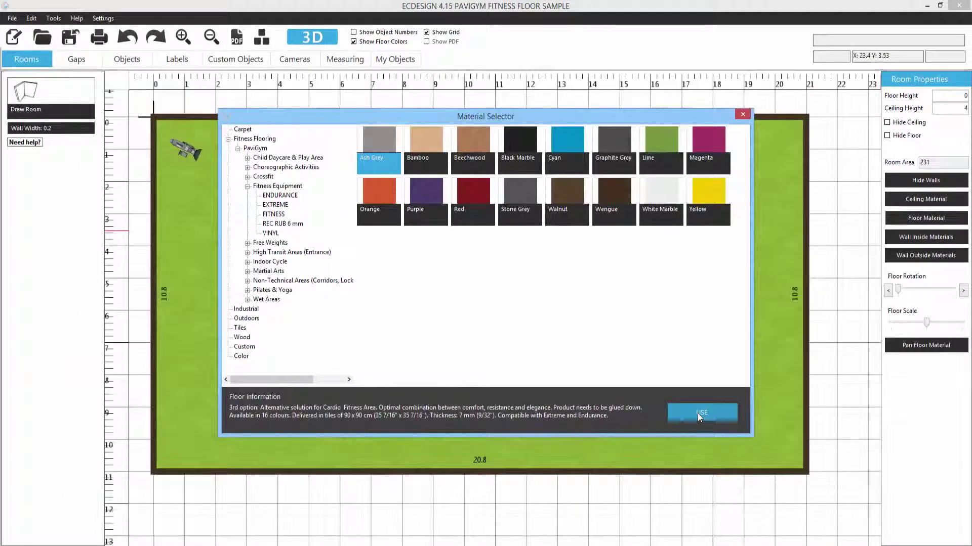
{"action": "left_click", "coordinate": [701, 413]}
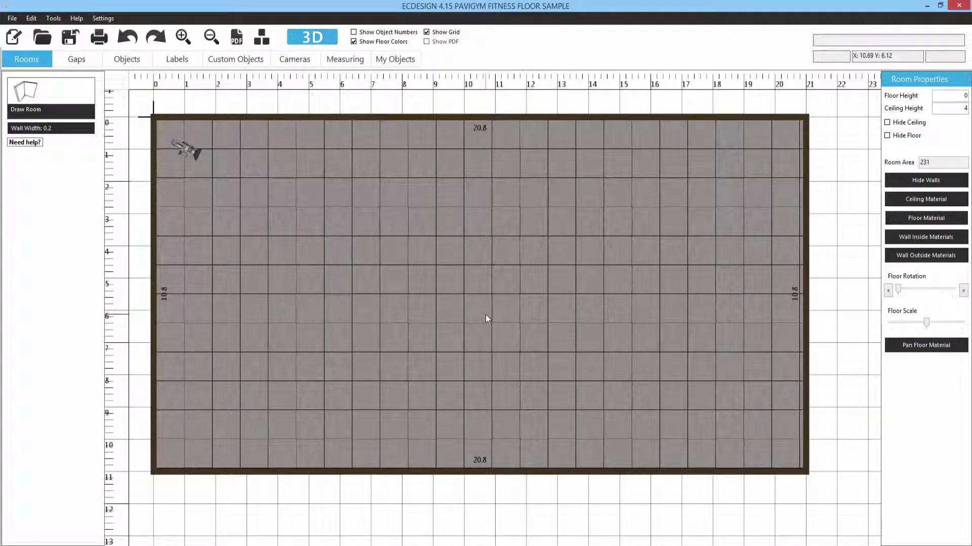
Rotate and shift the Ash Grey tile pattern to align it, then check the floor in 3D.
{"action": "left_click_drag", "start_coordinate": [407, 222], "coordinate": [423, 290]}
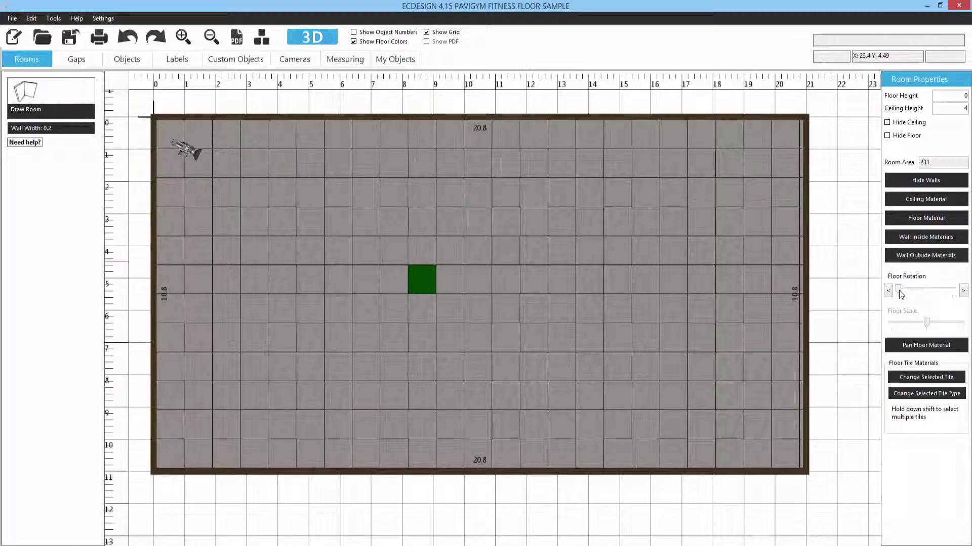
{"action": "mouse_move", "coordinate": [900, 295]}
{"action": "left_mouse_down"}
{"action": "mouse_move", "coordinate": [912, 298]}
{"action": "mouse_move", "coordinate": [897, 298]}
{"action": "left_mouse_up"}
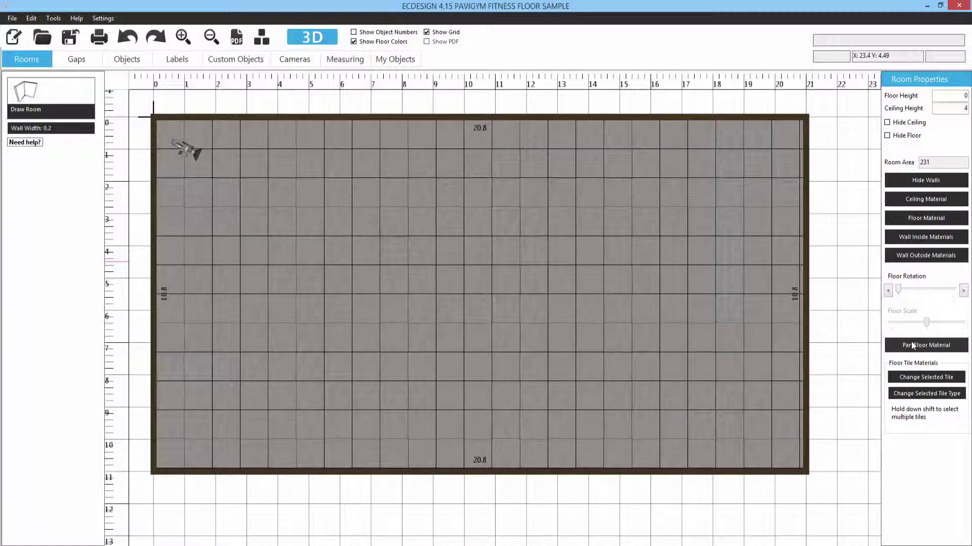
{"action": "left_click", "coordinate": [930, 344]}
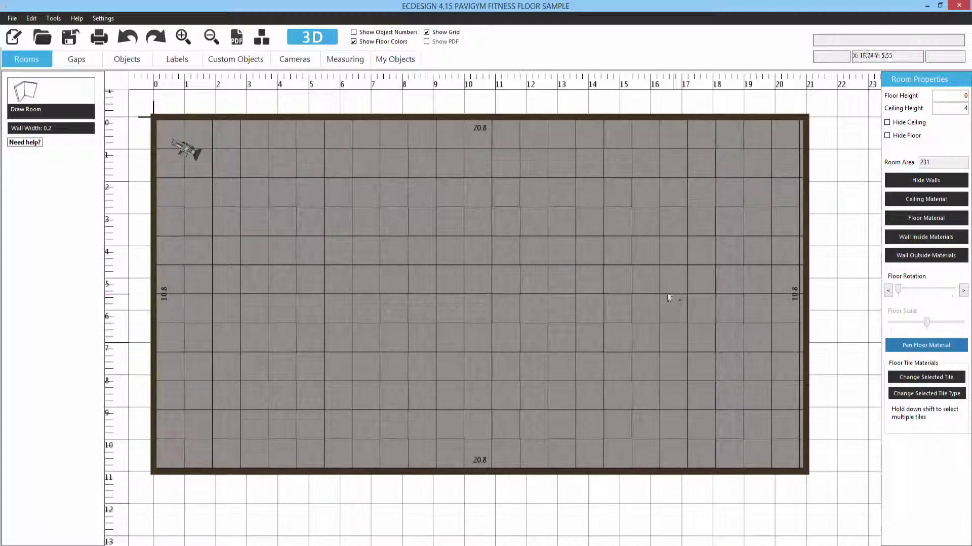
{"action": "left_click_drag", "start_coordinate": [643, 284], "coordinate": [530, 341]}
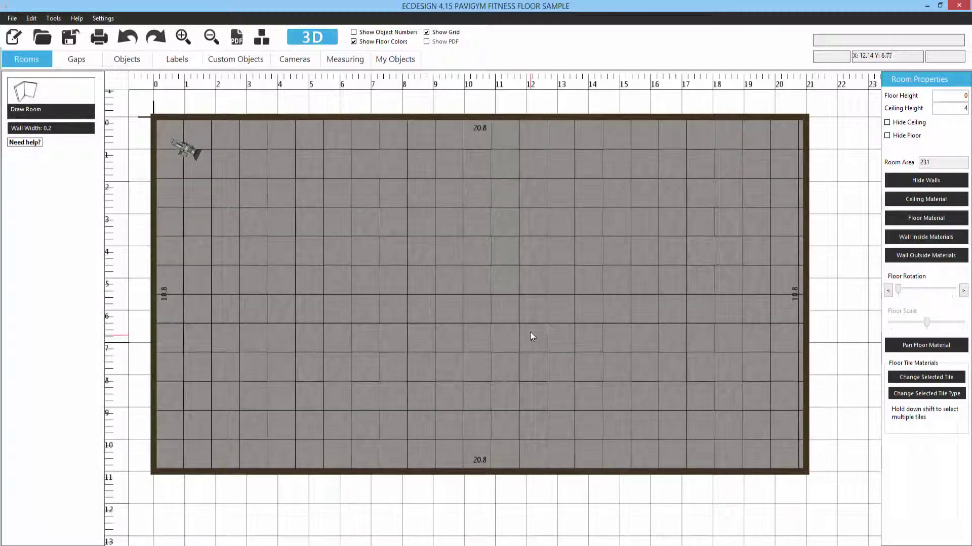
{"action": "left_click", "coordinate": [313, 39]}
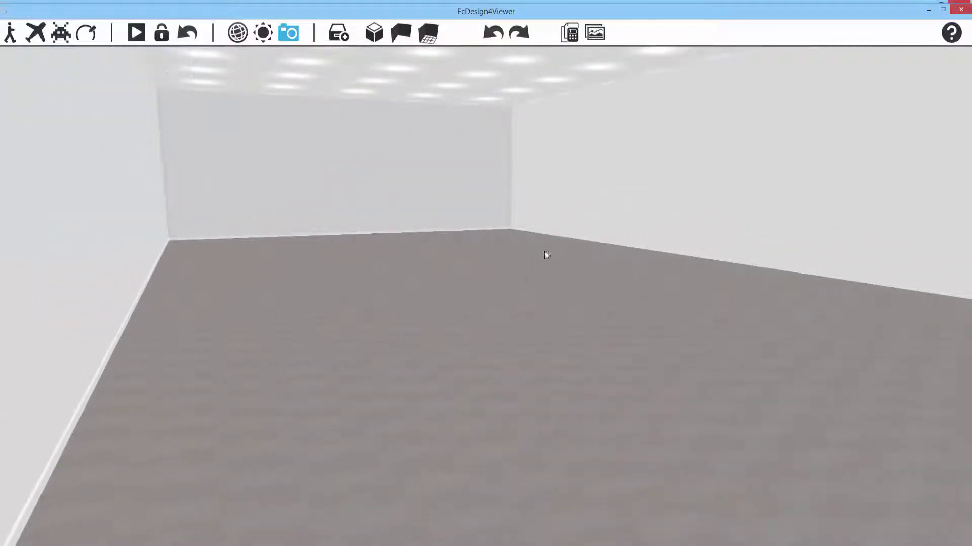
{"action": "left_click", "coordinate": [961, 10]}
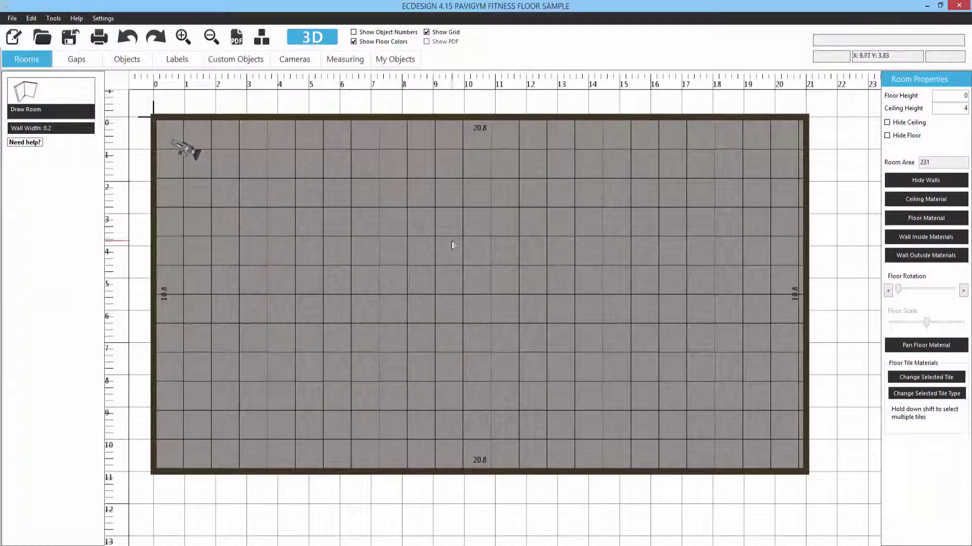
{"action": "left_click", "coordinate": [420, 248]}
{"action": "left_click", "coordinate": [418, 272]}
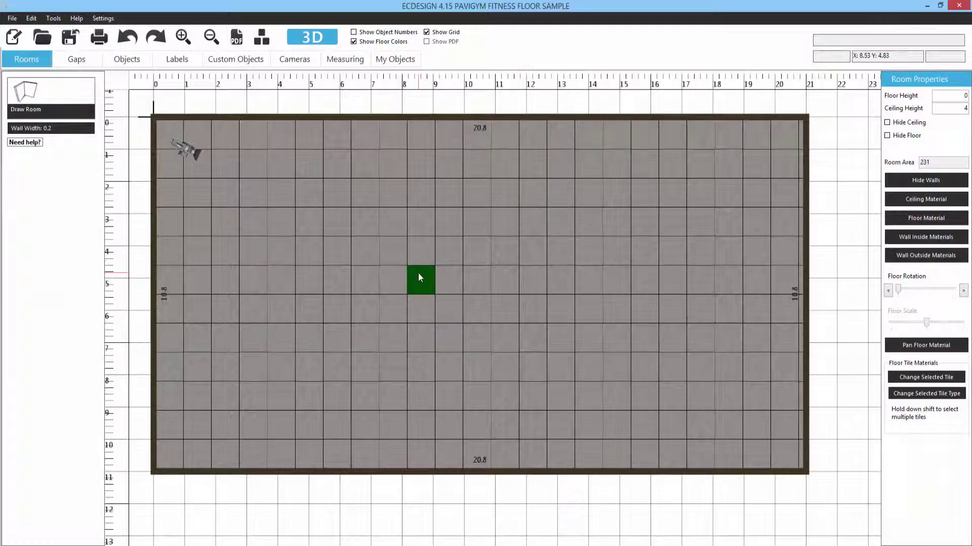
{"action": "left_click", "coordinate": [414, 310]}
{"action": "left_click", "coordinate": [384, 320]}
{"action": "left_click", "coordinate": [393, 251]}
{"action": "left_click", "coordinate": [389, 139]}
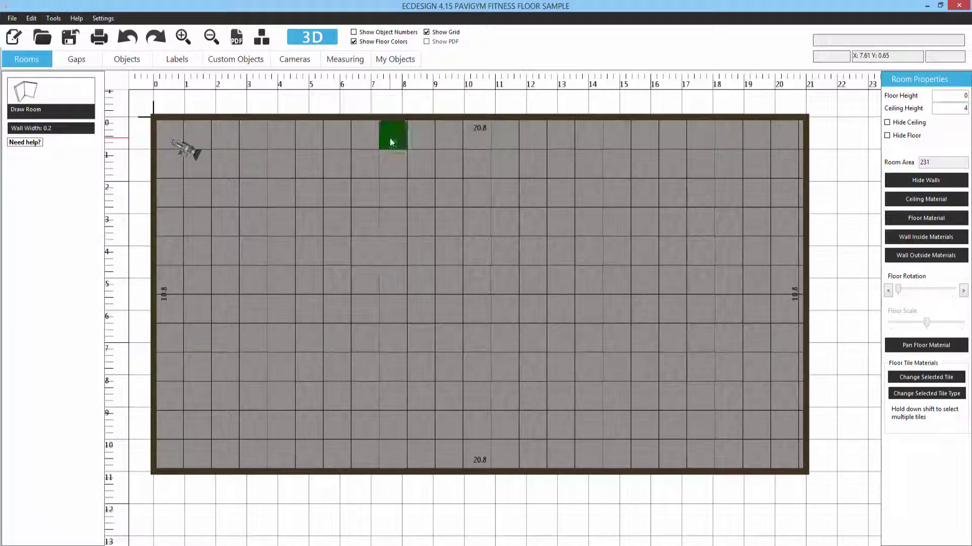
{"action": "left_click_drag", "start_coordinate": [390, 138], "coordinate": [520, 329]}
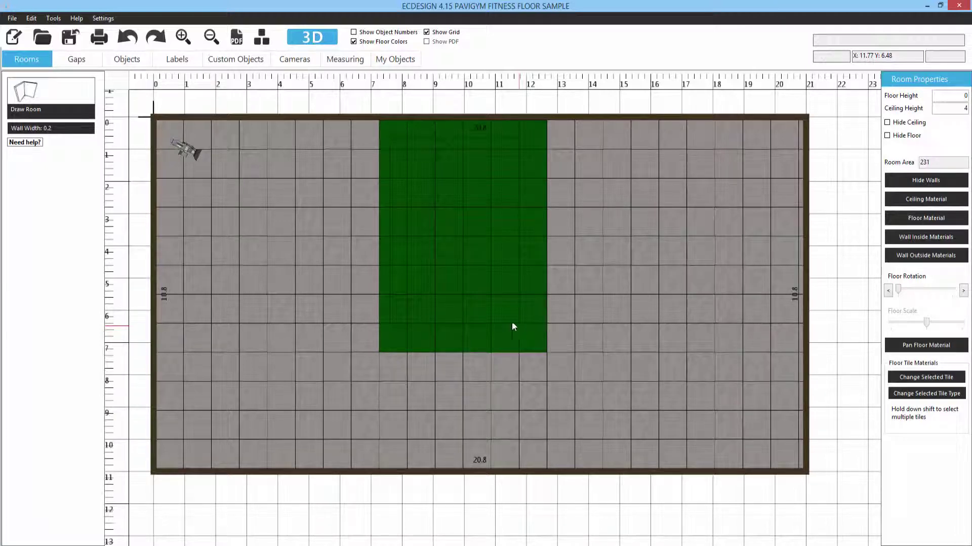
{"action": "left_click", "coordinate": [329, 211]}
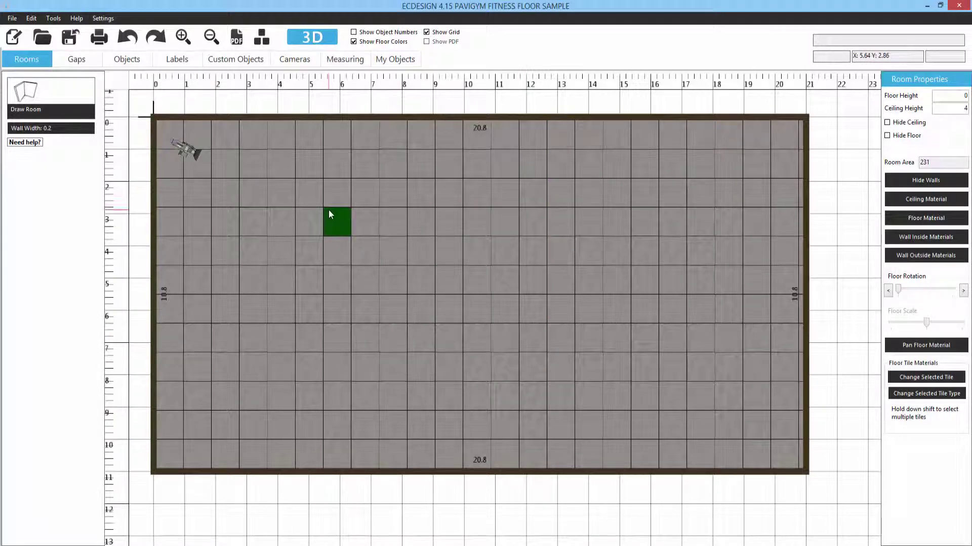
{"action": "mouse_move", "coordinate": [330, 213]}
{"action": "left_mouse_down"}
{"action": "mouse_move", "coordinate": [477, 227]}
{"action": "mouse_move", "coordinate": [553, 222]}
{"action": "mouse_move", "coordinate": [552, 393]}
{"action": "mouse_move", "coordinate": [340, 392]}
{"action": "mouse_move", "coordinate": [341, 251]}
{"action": "left_mouse_up"}
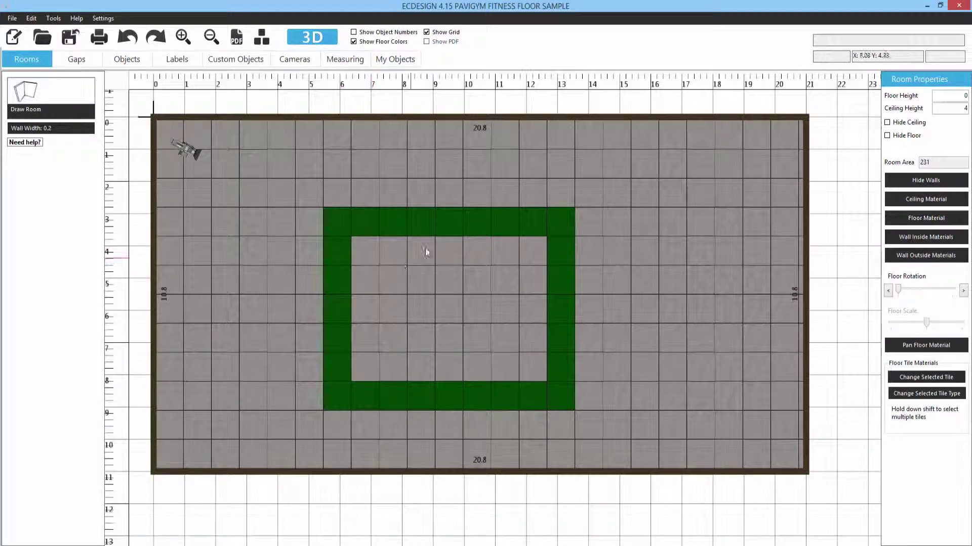
Change the centre tile to FITNESS Bamboo and tilt the 3D camera down to view it.
{"action": "left_click", "coordinate": [449, 283]}
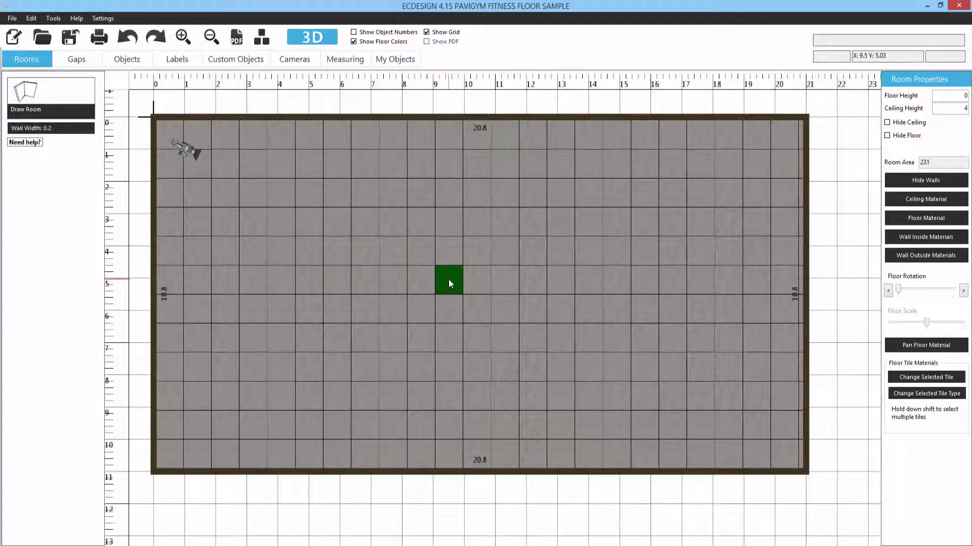
{"action": "left_click", "coordinate": [920, 379]}
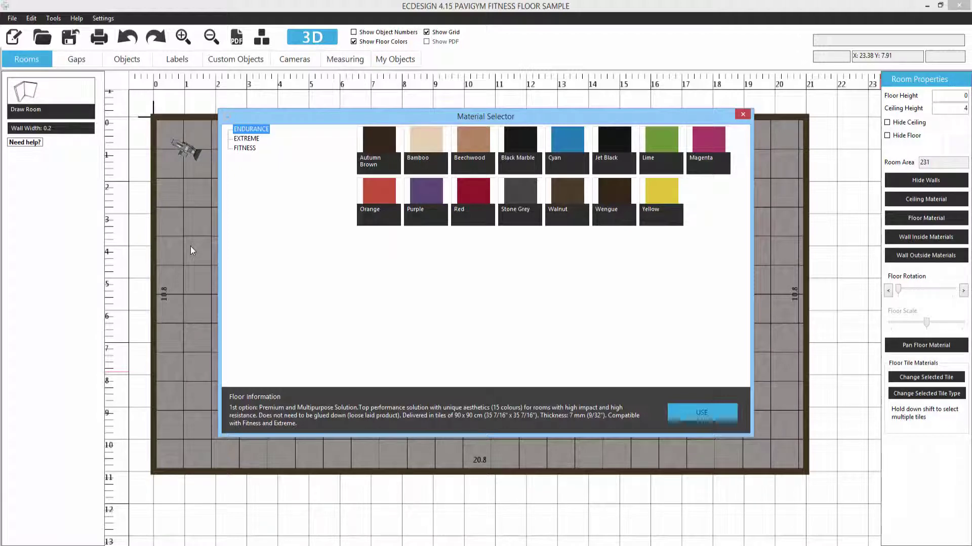
{"action": "left_click", "coordinate": [251, 148]}
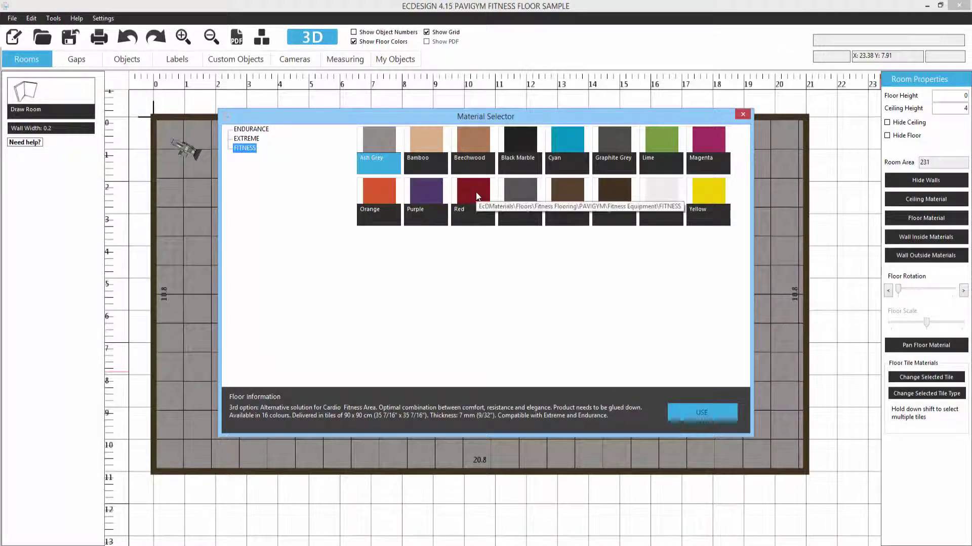
{"action": "left_click", "coordinate": [413, 134]}
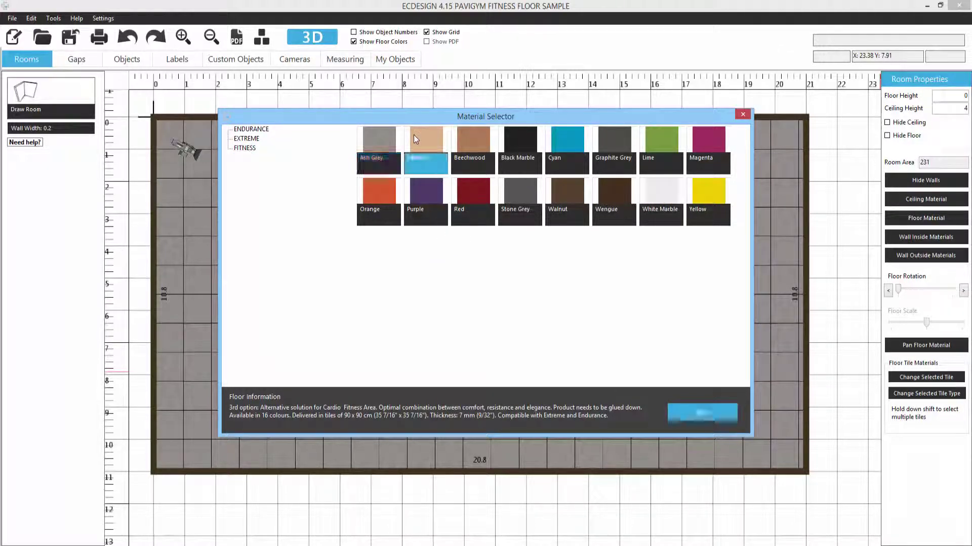
{"action": "left_click", "coordinate": [698, 413]}
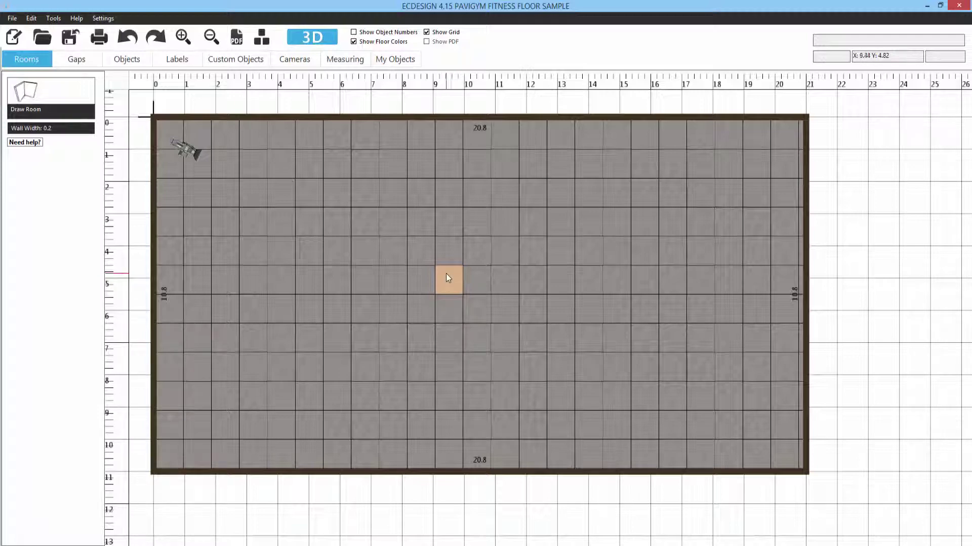
{"action": "left_click", "coordinate": [327, 37]}
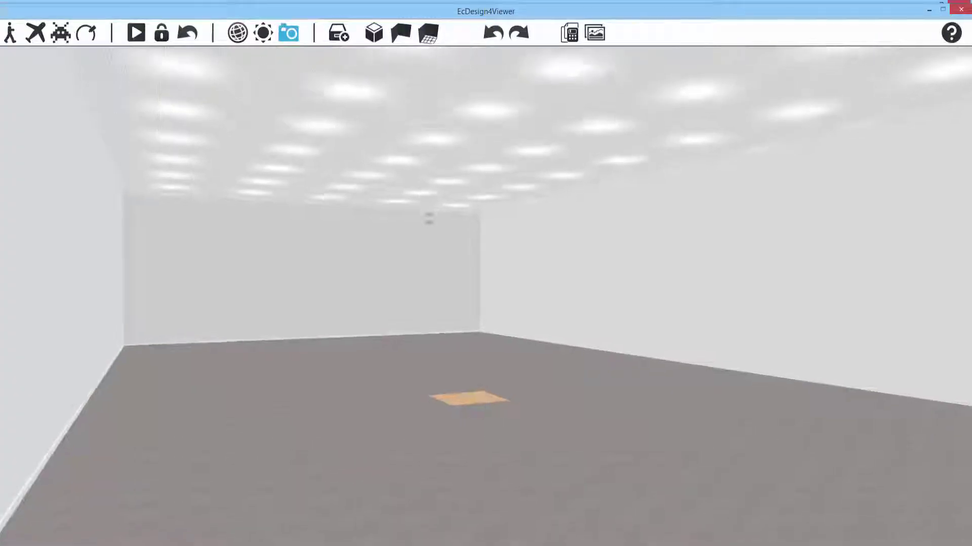
{"action": "left_click_drag", "start_coordinate": [426, 221], "coordinate": [122, 310]}
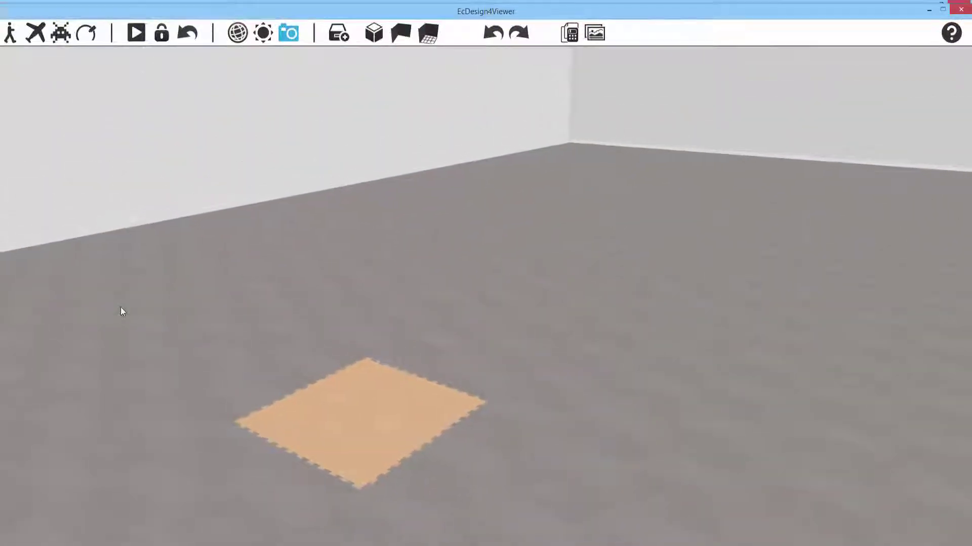
Turn the full-depth tile column near the 9 m mark into Bamboo and preview it in 3D.
{"action": "left_click", "coordinate": [960, 9]}
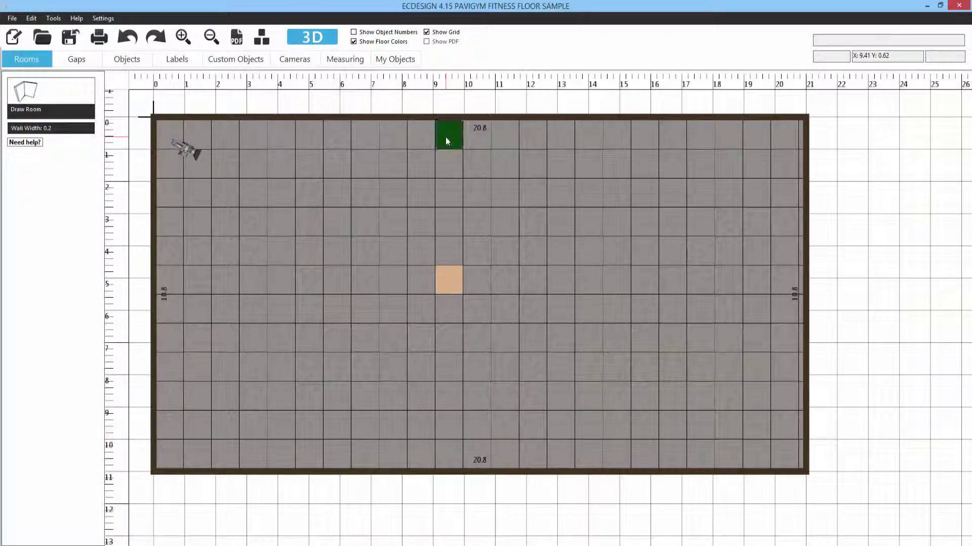
{"action": "left_click_drag", "start_coordinate": [445, 137], "coordinate": [442, 460]}
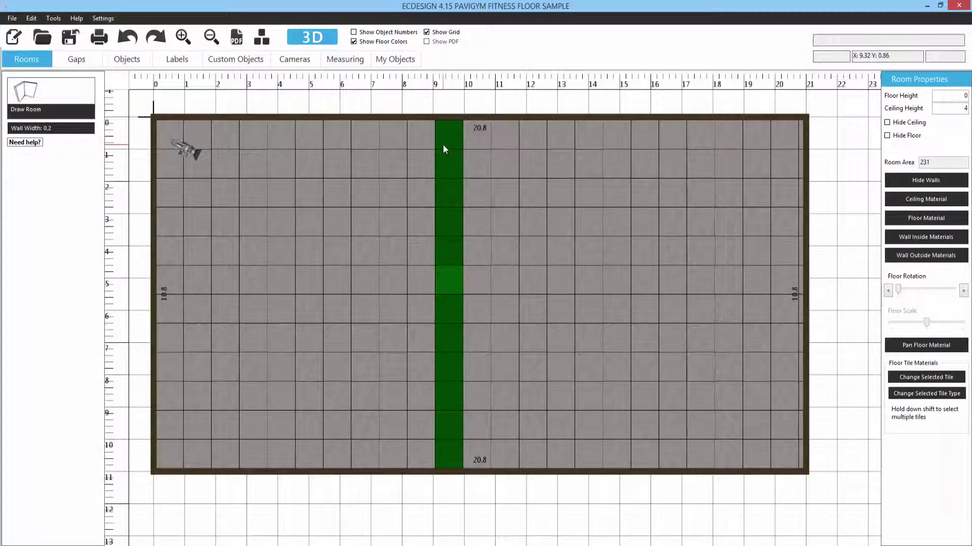
{"action": "left_click", "coordinate": [914, 379]}
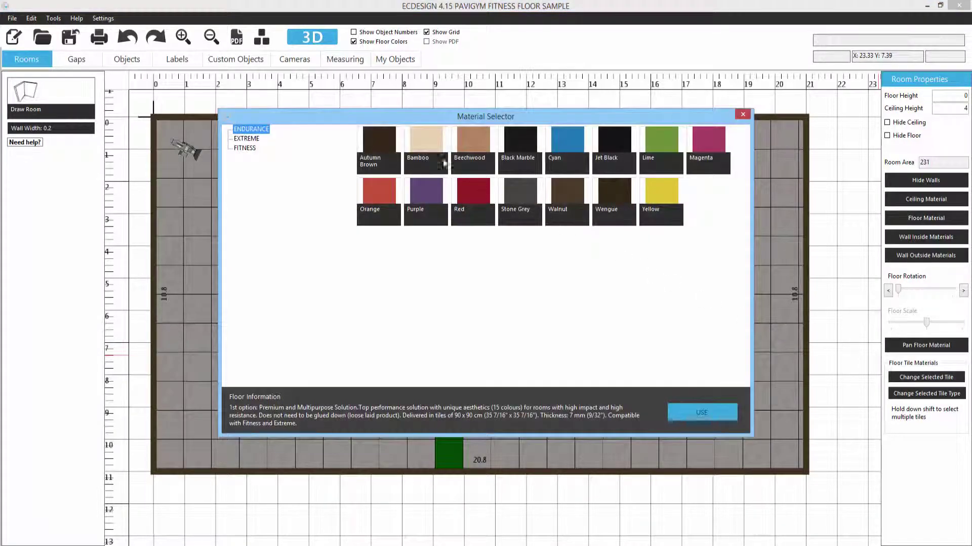
{"action": "left_click", "coordinate": [434, 144]}
{"action": "left_click", "coordinate": [718, 414]}
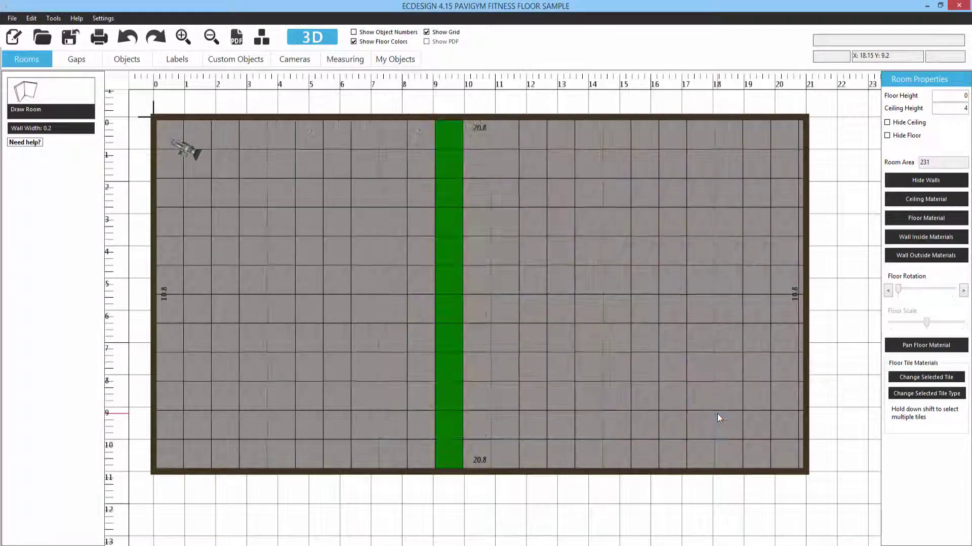
{"action": "left_click", "coordinate": [841, 343]}
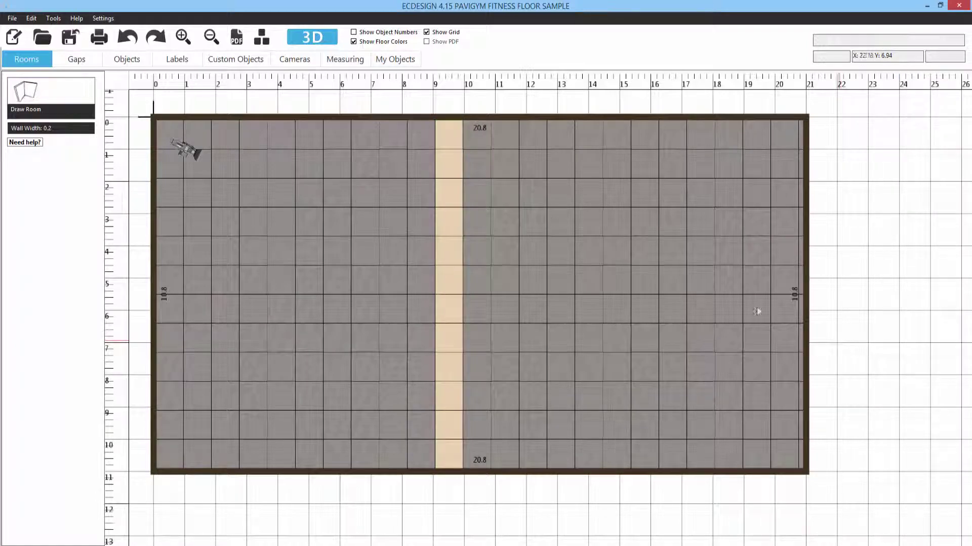
{"action": "left_click", "coordinate": [310, 38]}
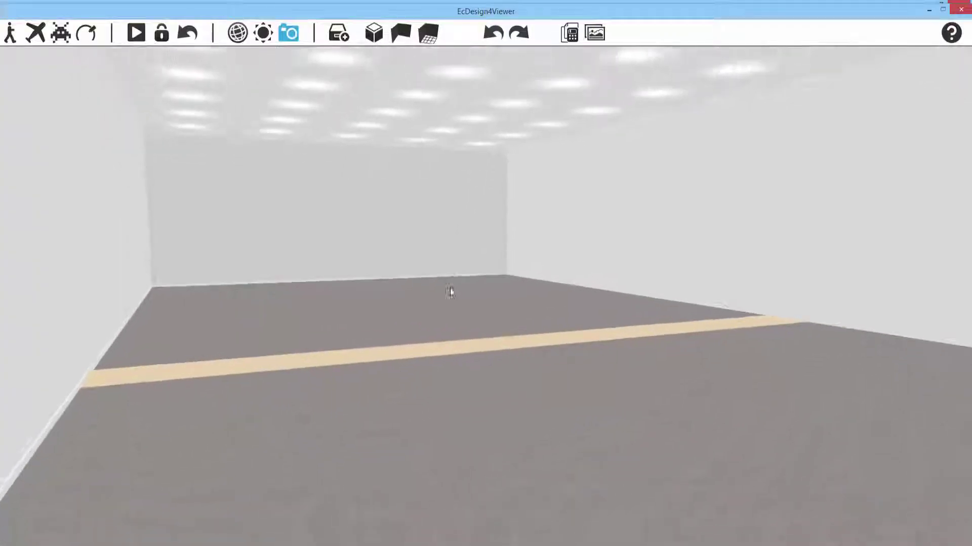
{"action": "left_click_drag", "start_coordinate": [450, 293], "coordinate": [282, 347]}
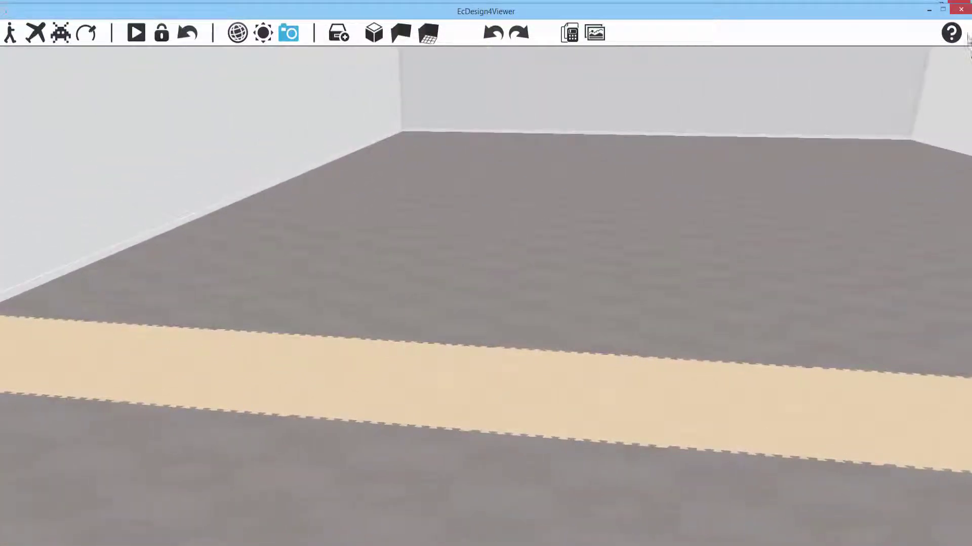
{"action": "left_click", "coordinate": [961, 9]}
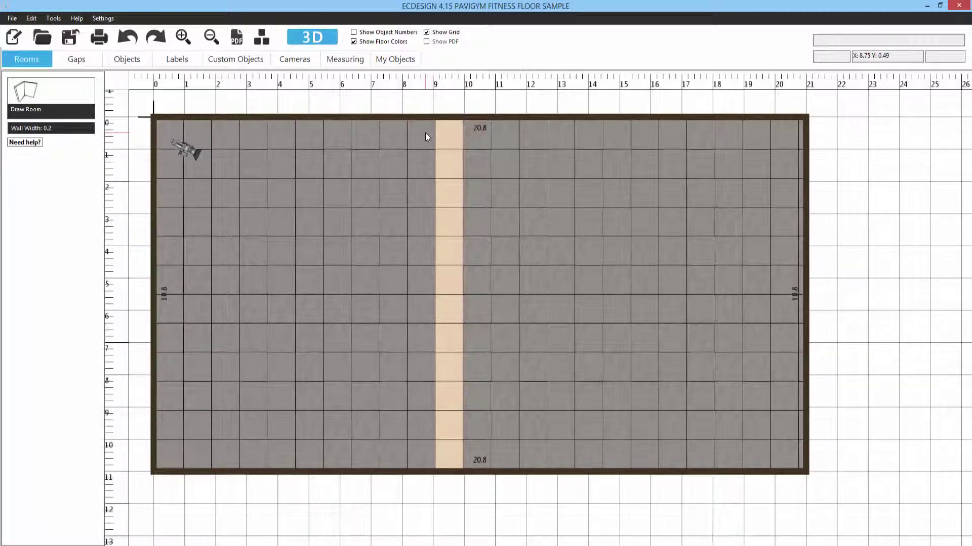
Switch the remaining floor tiles to FITNESS Graphite Grey and rotate the 3D walkthrough view.
{"action": "left_click", "coordinate": [341, 166]}
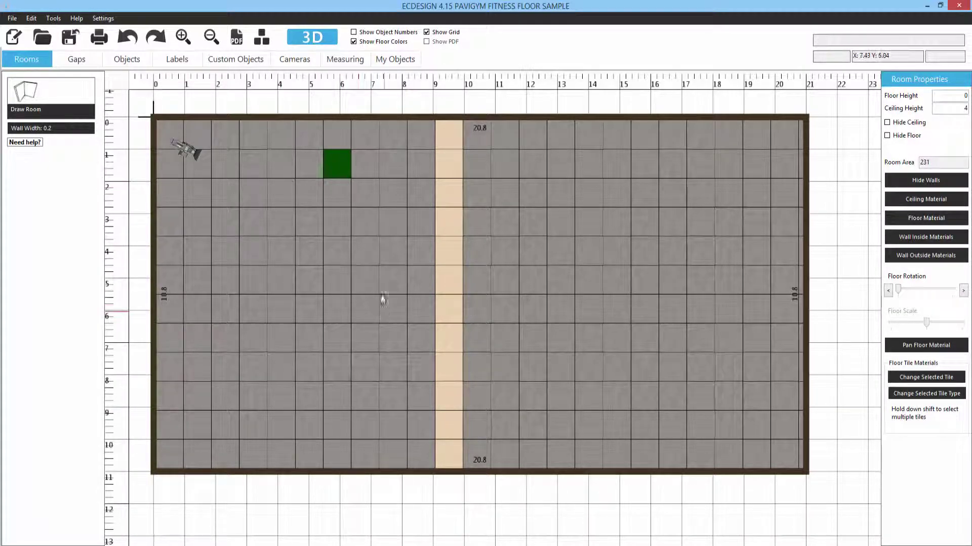
{"action": "left_click", "coordinate": [918, 395]}
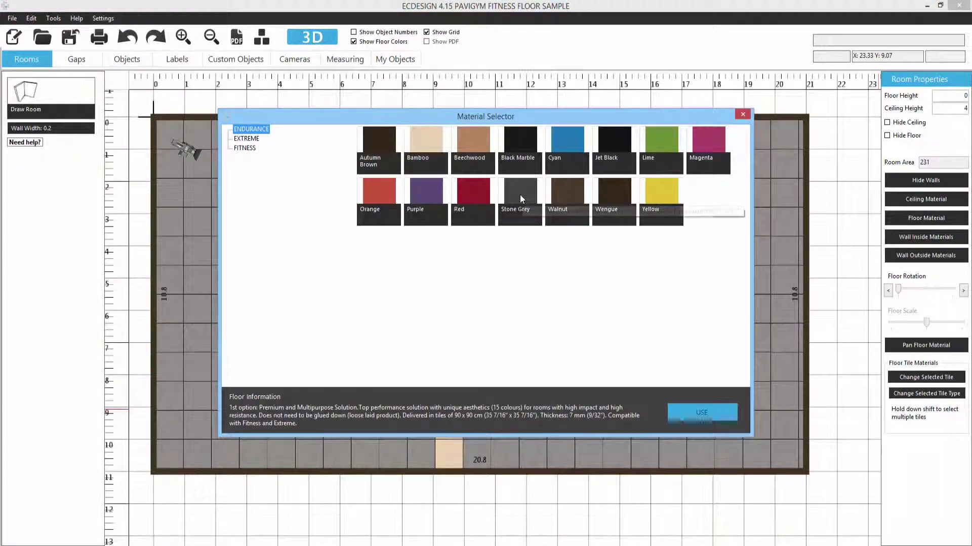
{"action": "left_click", "coordinate": [518, 193]}
{"action": "left_click", "coordinate": [243, 148]}
{"action": "left_click", "coordinate": [606, 158]}
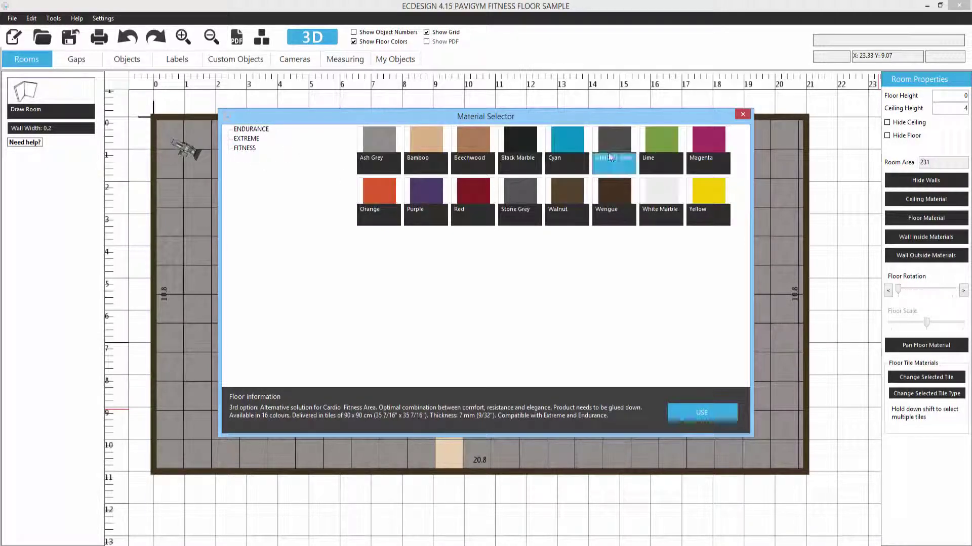
{"action": "left_click", "coordinate": [705, 415]}
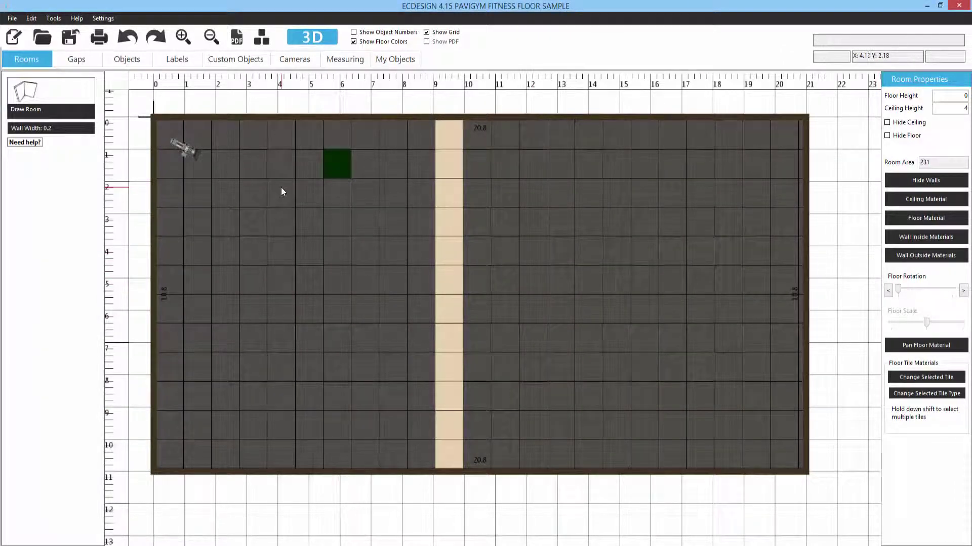
{"action": "left_click", "coordinate": [306, 38]}
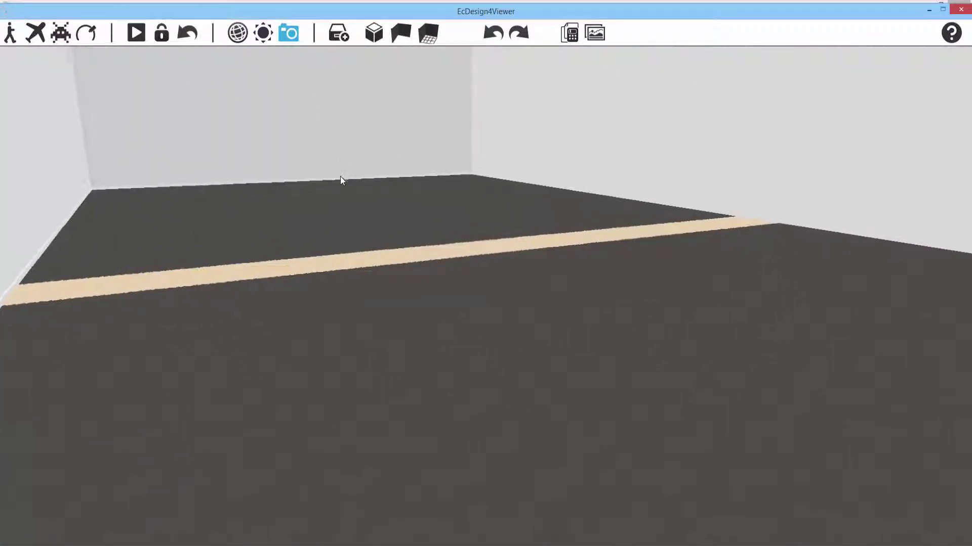
{"action": "left_click_drag", "start_coordinate": [340, 181], "coordinate": [310, 164]}
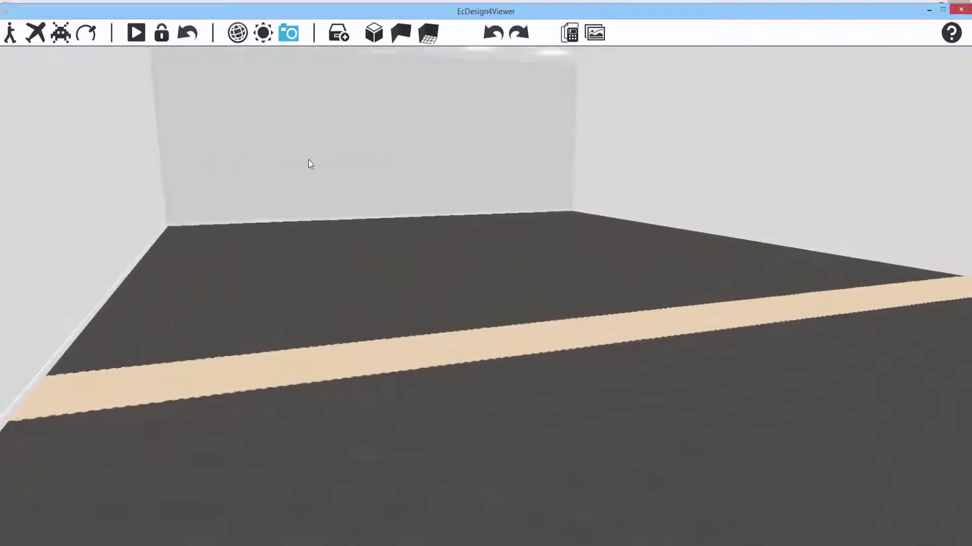
Make the two tile columns beside the Bamboo strip Beechwood.
{"action": "left_click", "coordinate": [961, 9]}
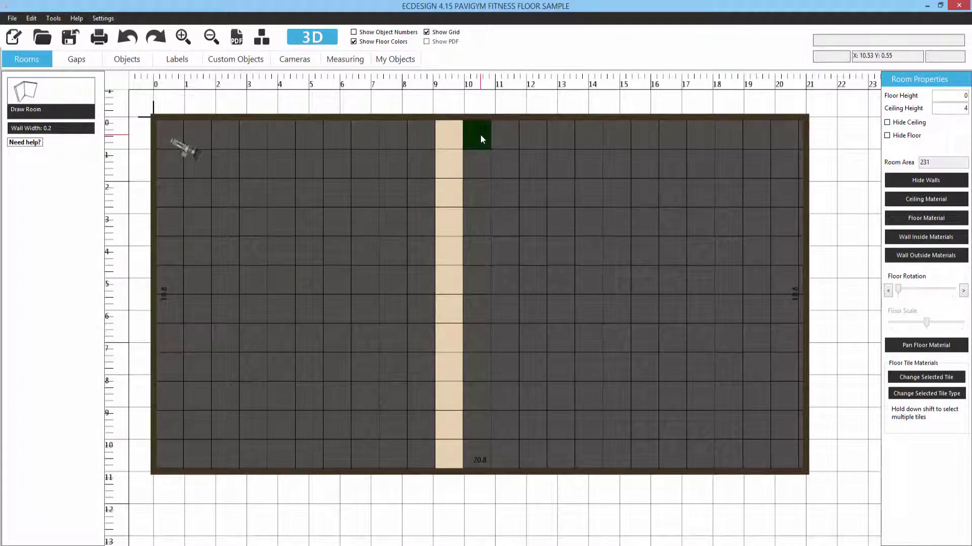
{"action": "left_click_drag", "start_coordinate": [481, 136], "coordinate": [509, 452]}
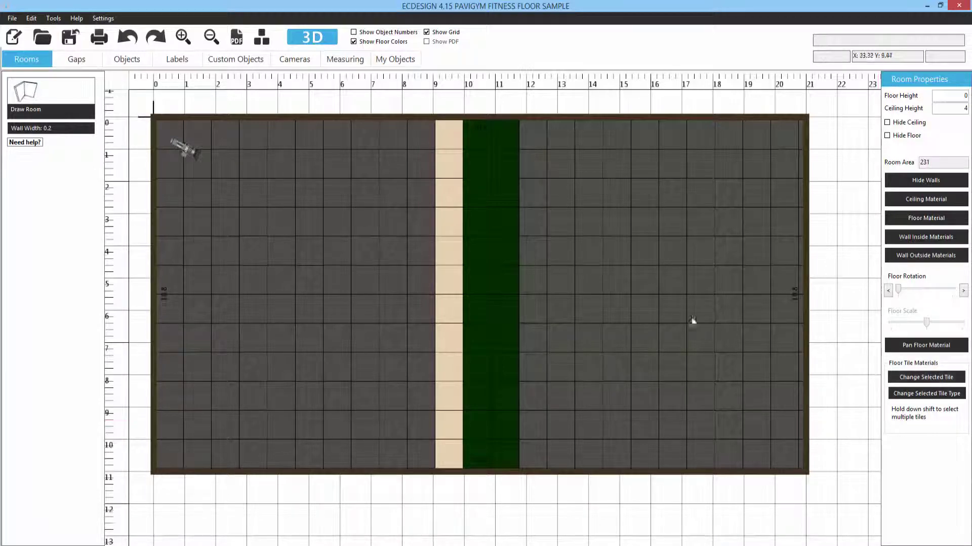
{"action": "left_click", "coordinate": [950, 375]}
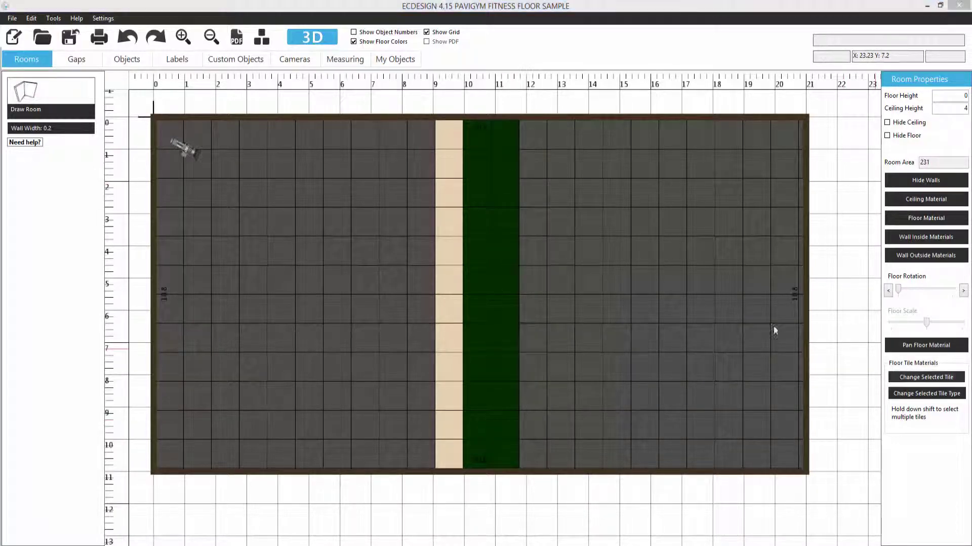
{"action": "left_click", "coordinate": [474, 153]}
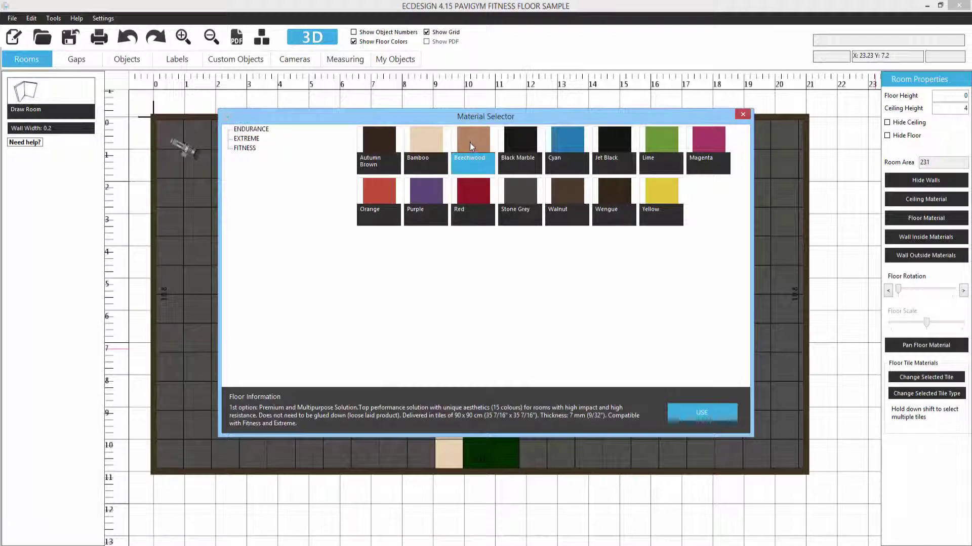
{"action": "left_click", "coordinate": [723, 419]}
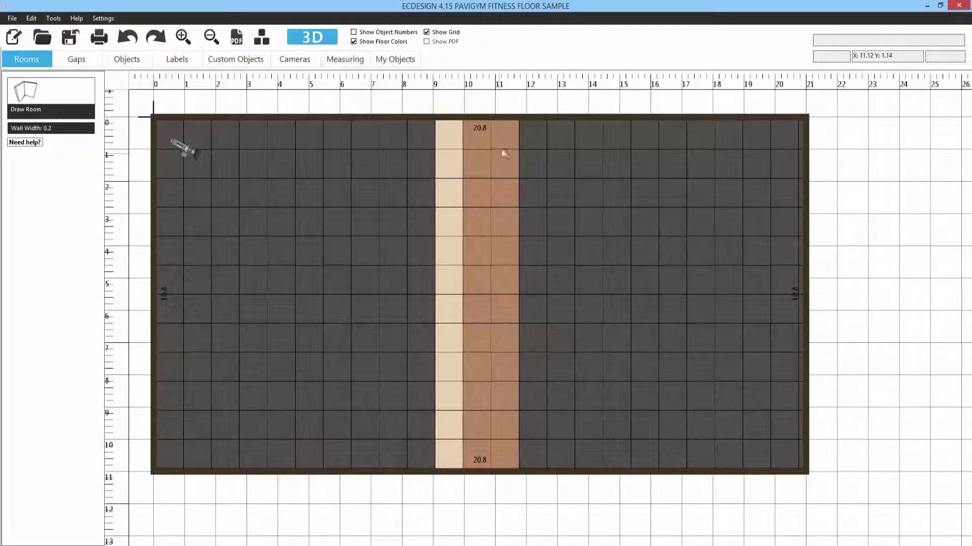
Make the next column to the right FITNESS Bamboo and open the 3D preview.
{"action": "mouse_move", "coordinate": [530, 132]}
{"action": "left_mouse_down"}
{"action": "mouse_move", "coordinate": [549, 251]}
{"action": "mouse_move", "coordinate": [538, 454]}
{"action": "left_mouse_up"}
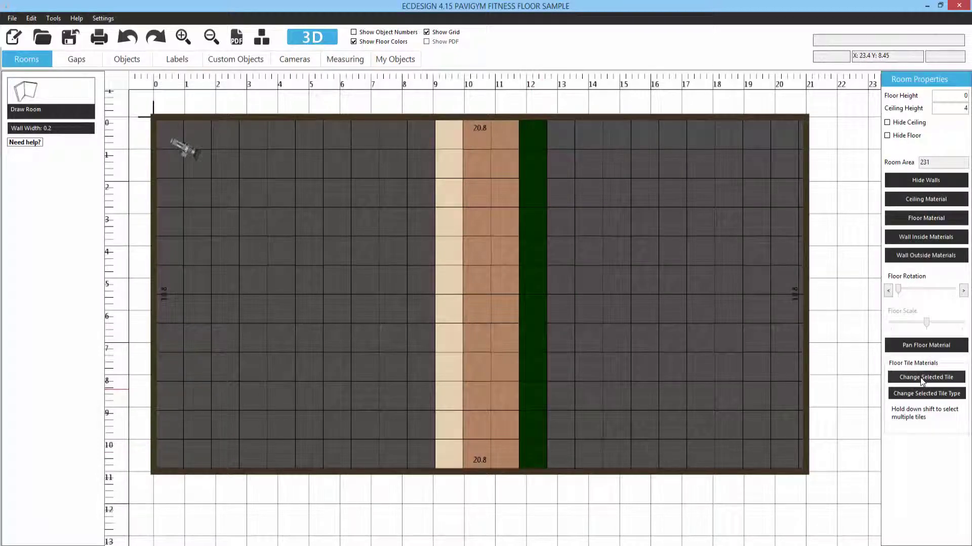
{"action": "left_click", "coordinate": [921, 379]}
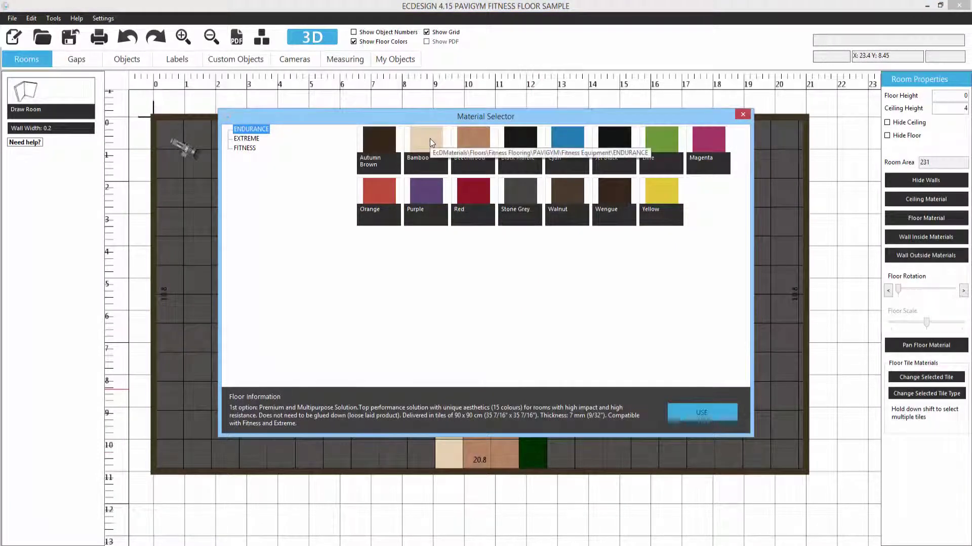
{"action": "left_click", "coordinate": [245, 148]}
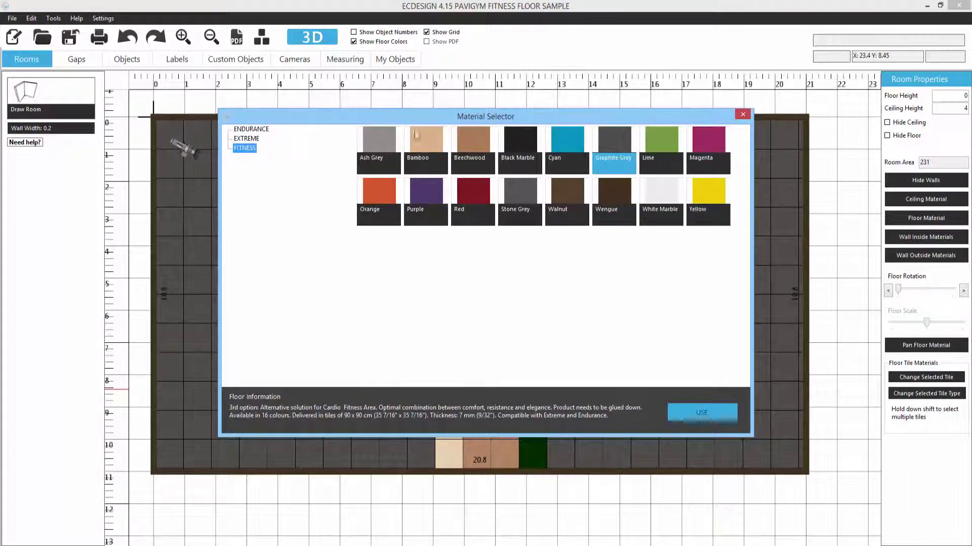
{"action": "left_click", "coordinate": [416, 134]}
{"action": "left_click", "coordinate": [703, 409]}
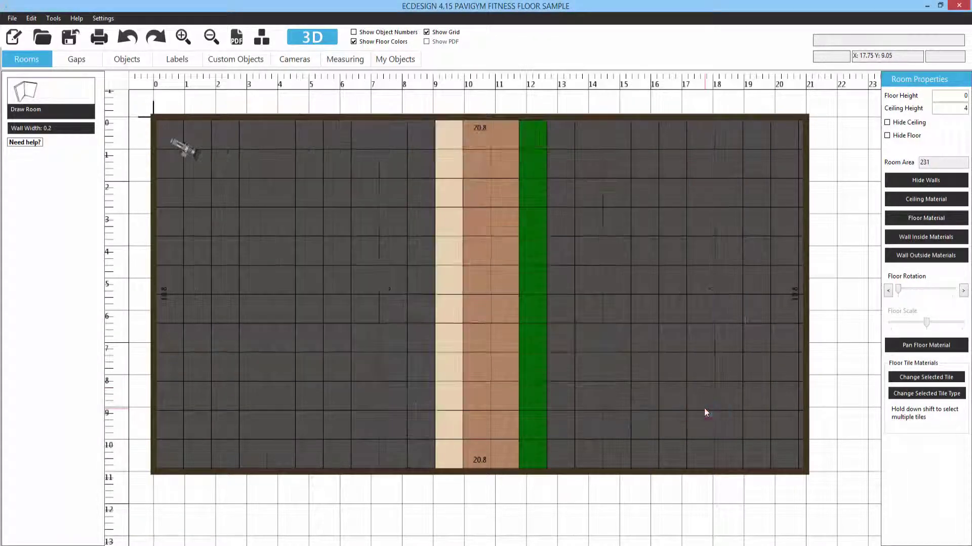
{"action": "left_click", "coordinate": [320, 41]}
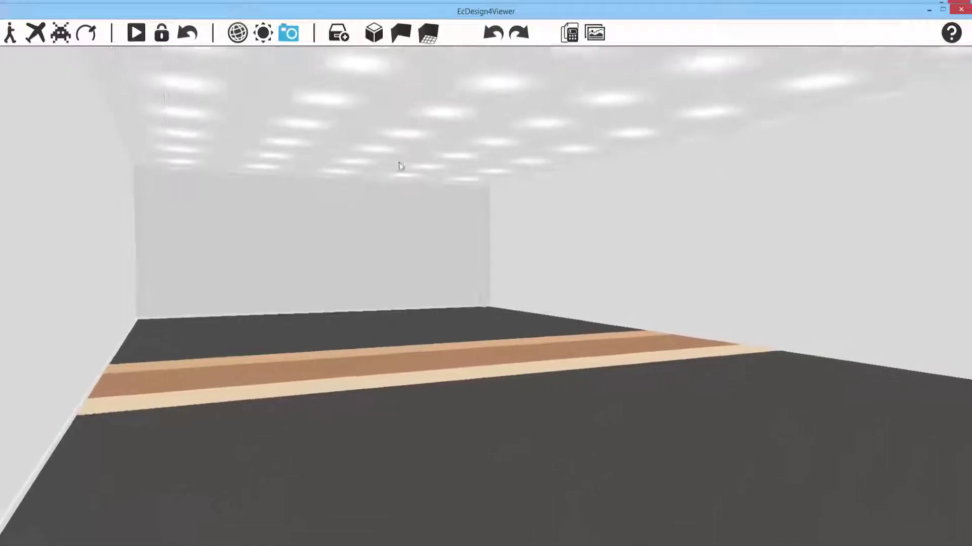
Move the 3D camera forward over the Bamboo and Beechwood stripes, then close the viewer.
{"action": "left_click_drag", "start_coordinate": [399, 164], "coordinate": [258, 238]}
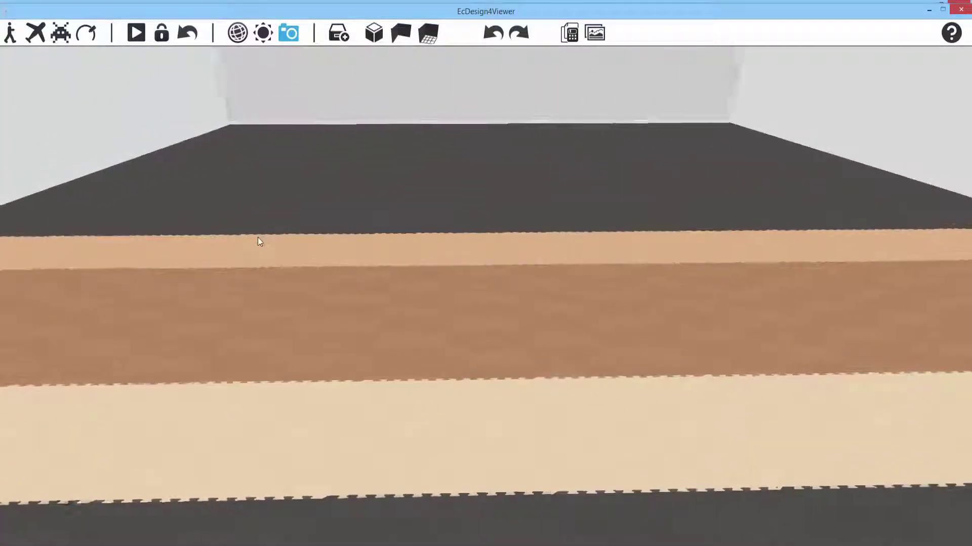
{"action": "left_click", "coordinate": [961, 9]}
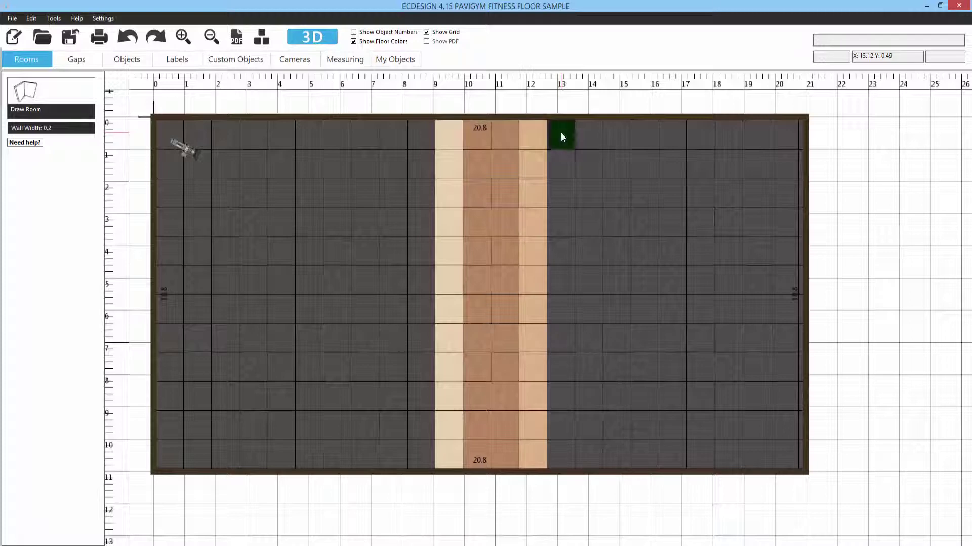
Tile the top row, right edge and bottom row of the right section in FITNESS Bamboo.
{"action": "mouse_move", "coordinate": [561, 132]}
{"action": "left_mouse_down"}
{"action": "mouse_move", "coordinate": [800, 136]}
{"action": "mouse_move", "coordinate": [803, 144]}
{"action": "left_mouse_up"}
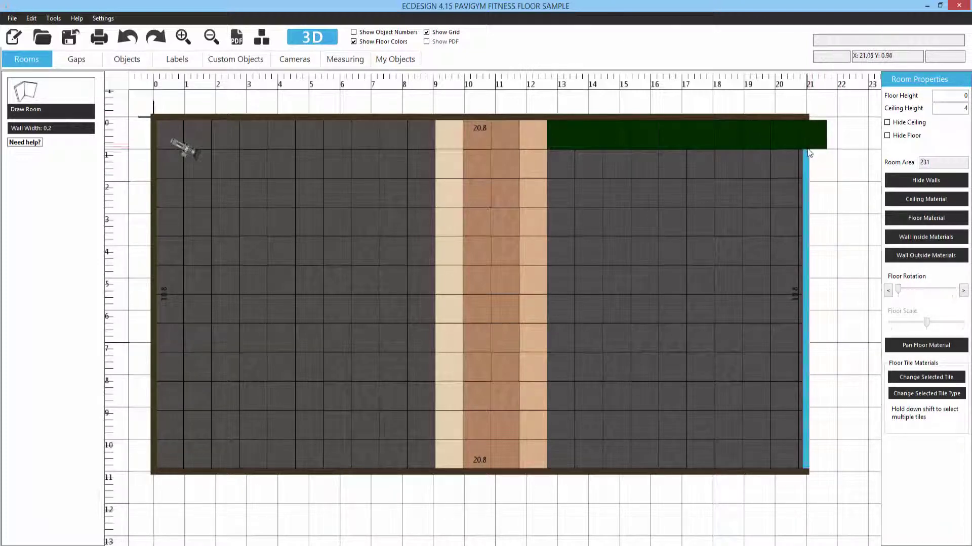
{"action": "left_click_drag", "start_coordinate": [800, 154], "coordinate": [808, 463]}
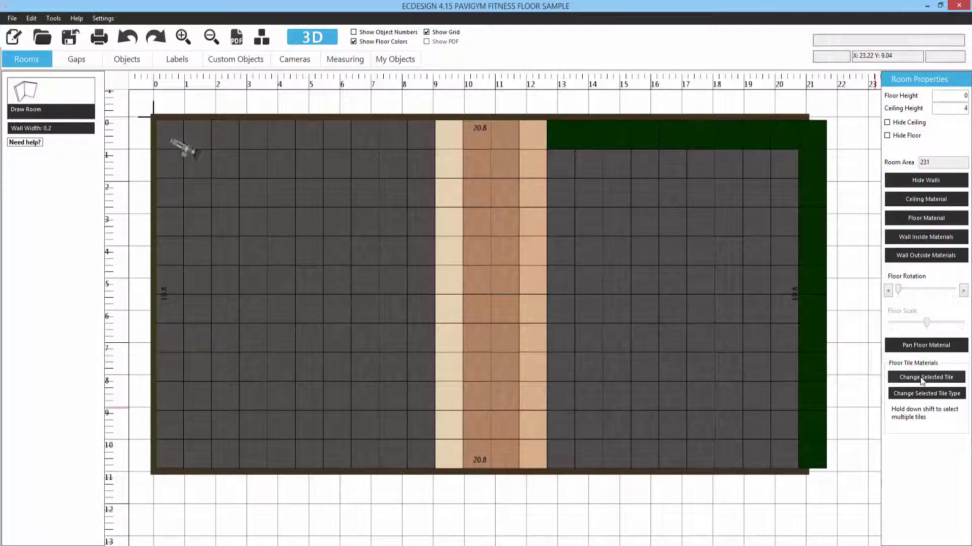
{"action": "left_click_drag", "start_coordinate": [764, 462], "coordinate": [609, 456]}
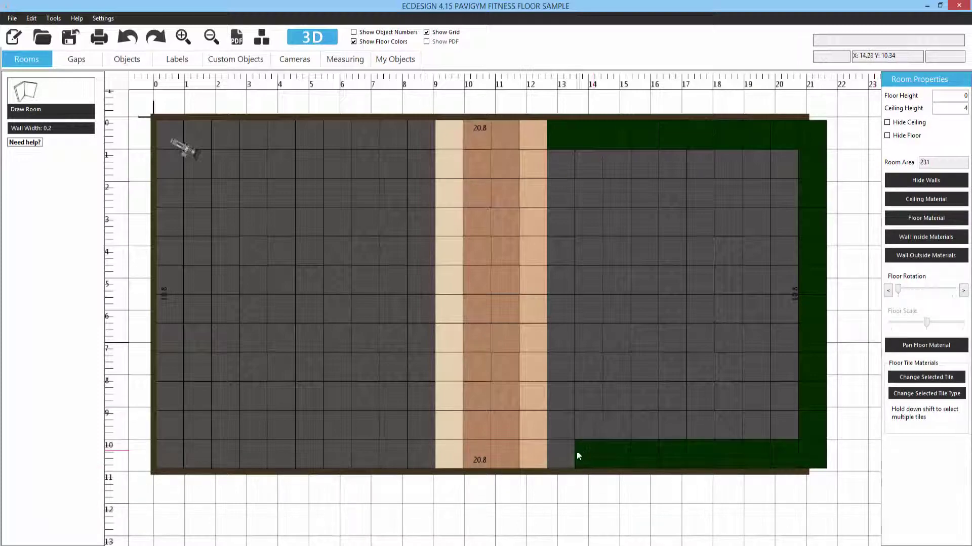
{"action": "left_click", "coordinate": [922, 377]}
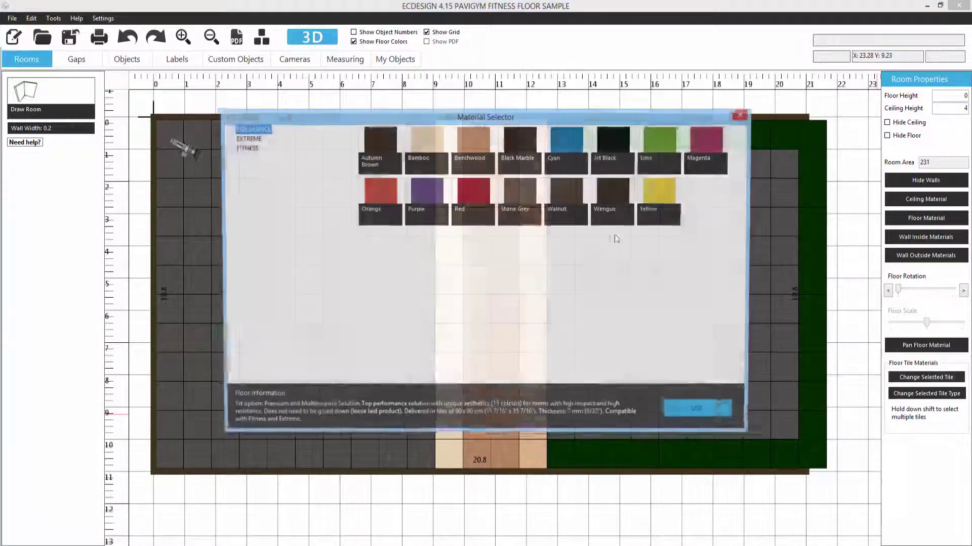
{"action": "left_click", "coordinate": [245, 148]}
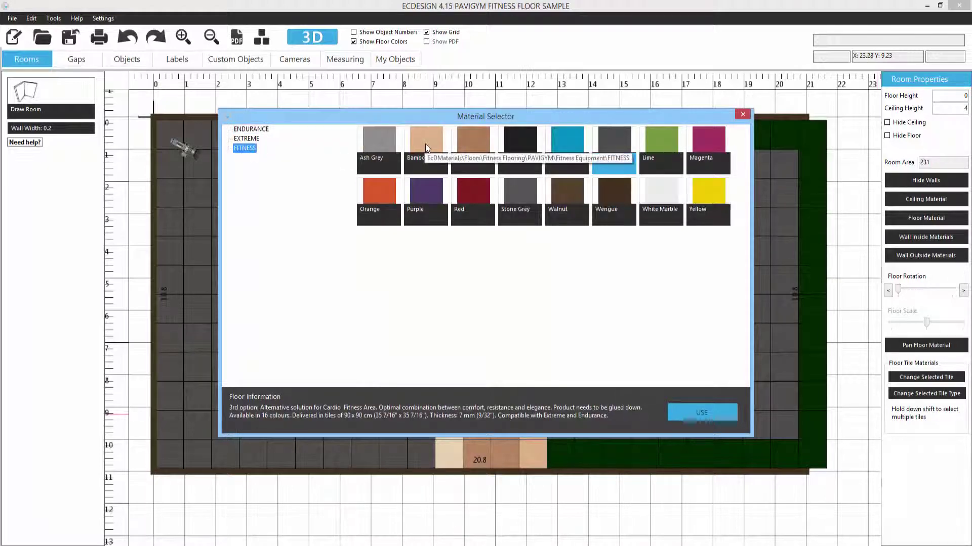
{"action": "left_click", "coordinate": [425, 146]}
{"action": "left_click", "coordinate": [701, 412]}
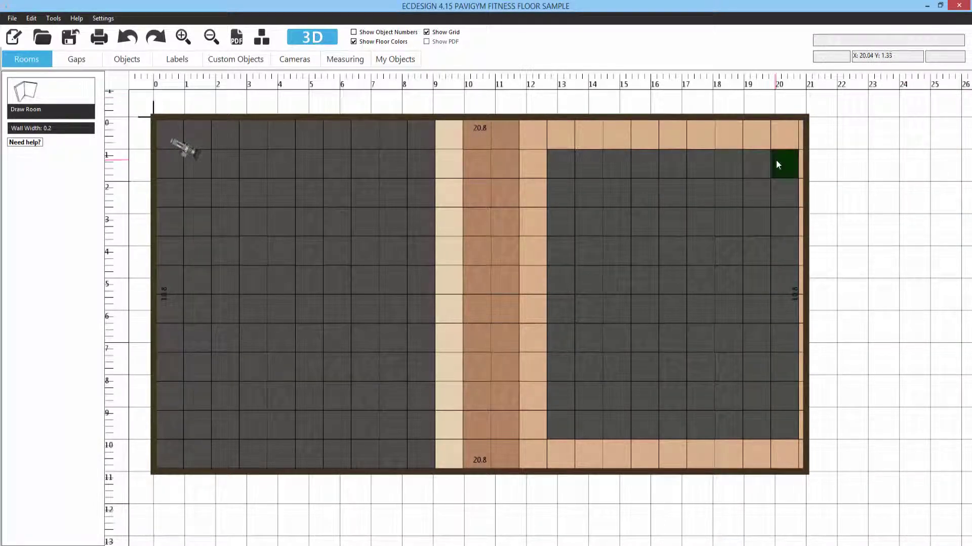
Make the rightmost tile column (column 20) FITNESS Bamboo and view it in 3D.
{"action": "left_click_drag", "start_coordinate": [778, 164], "coordinate": [778, 431]}
{"action": "left_click", "coordinate": [941, 378]}
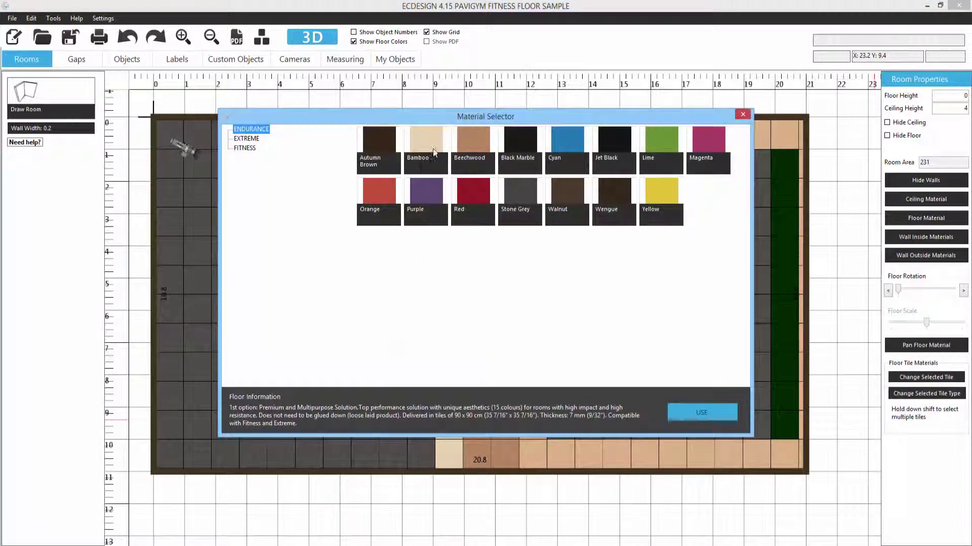
{"action": "left_click", "coordinate": [245, 148]}
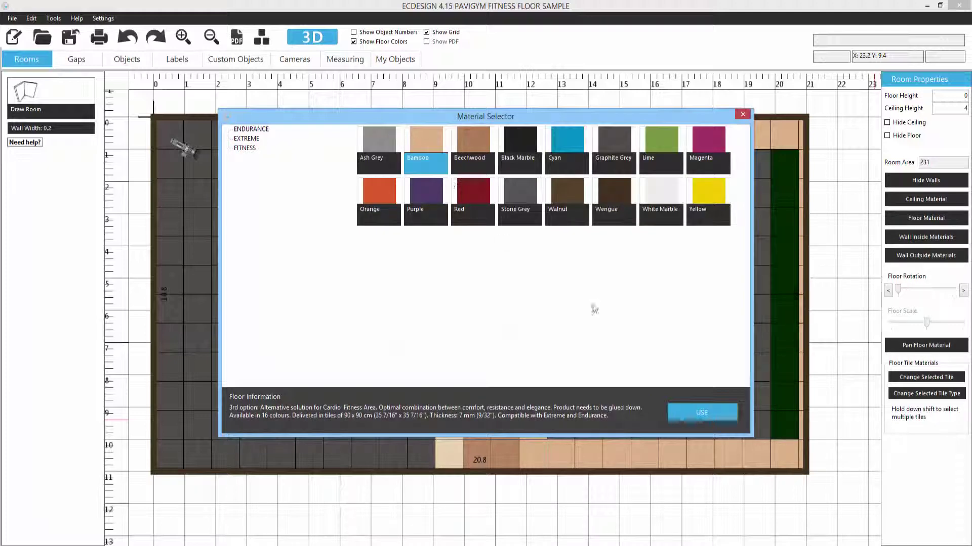
{"action": "left_click", "coordinate": [700, 414]}
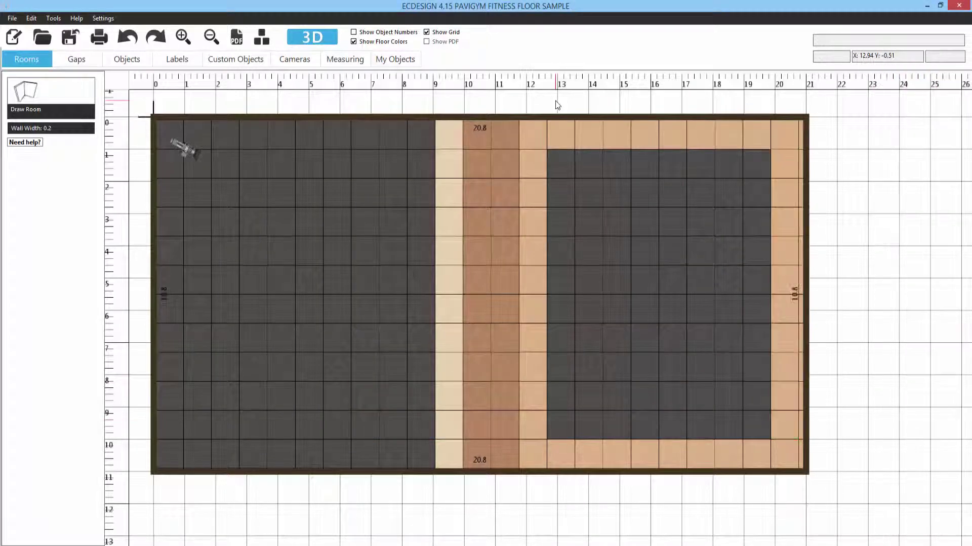
{"action": "left_click", "coordinate": [330, 39]}
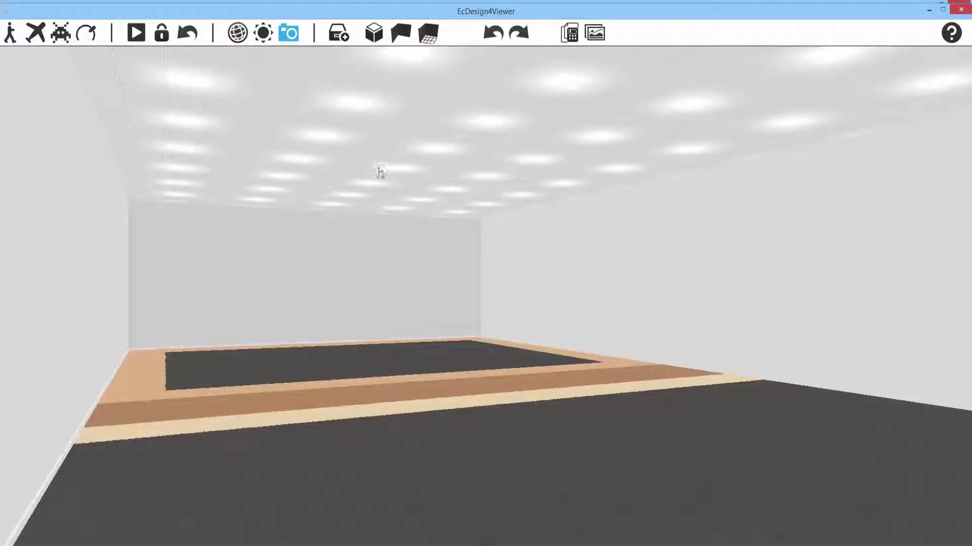
{"action": "left_click_drag", "start_coordinate": [380, 173], "coordinate": [420, 256]}
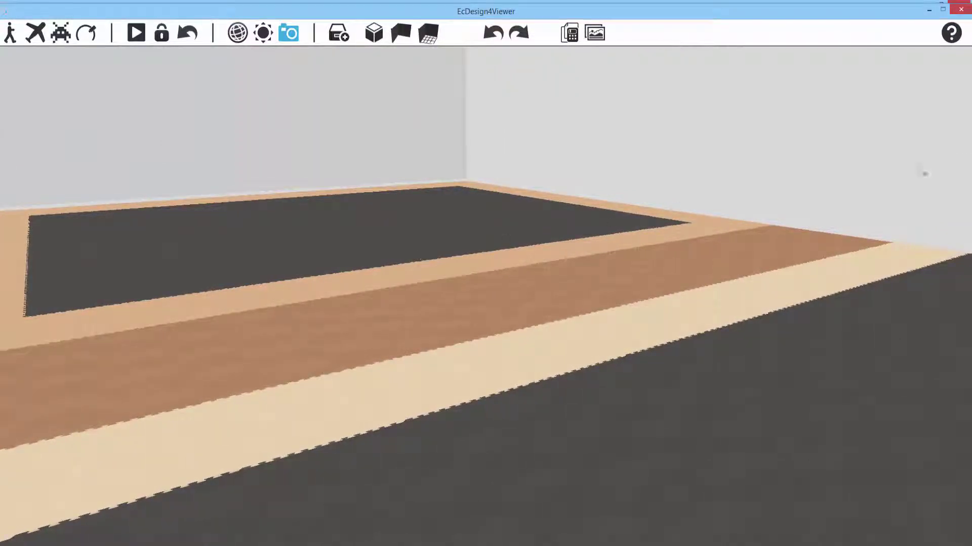
{"action": "left_click", "coordinate": [961, 11]}
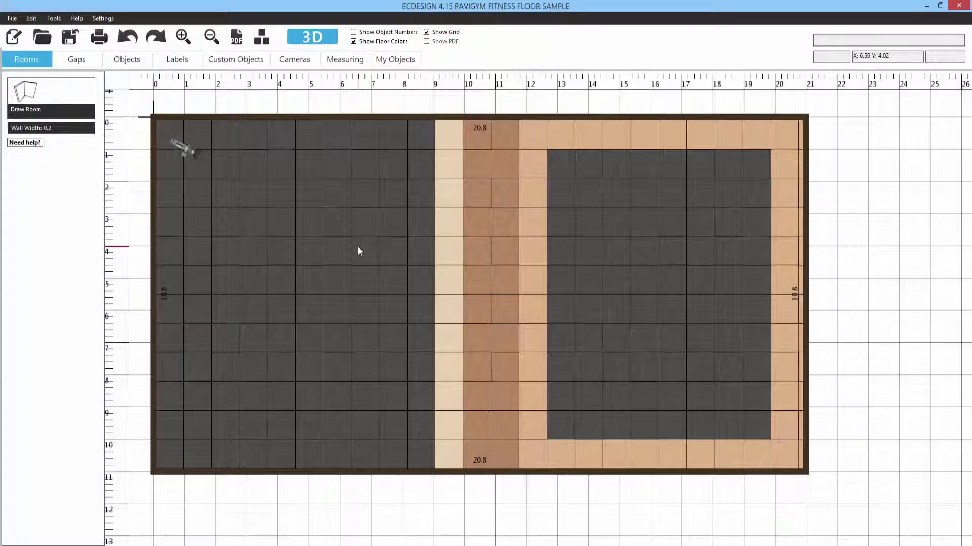
Draw three stacked 2x2 tile blocks in the left grey area, colour them FITNESS Lime, and view in 3D.
{"action": "left_click", "coordinate": [255, 166]}
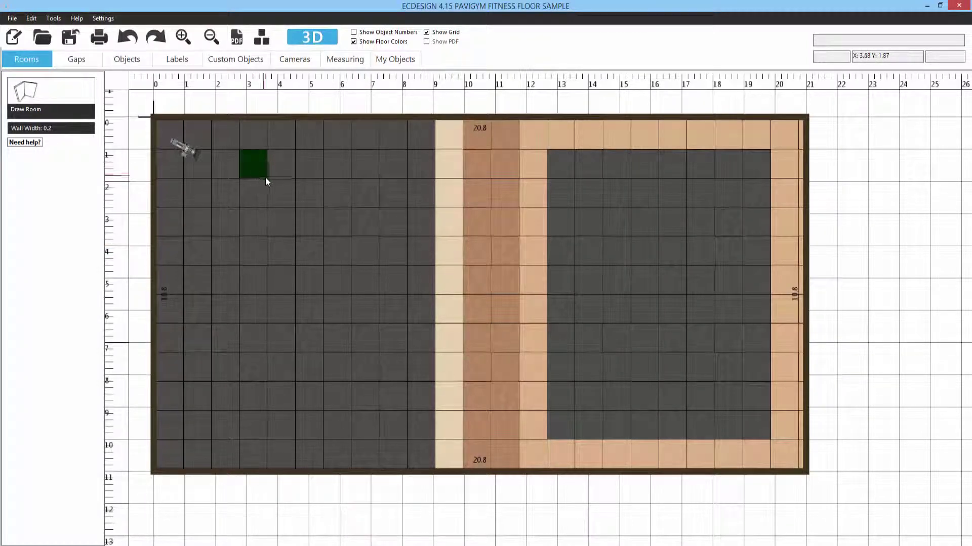
{"action": "left_click_drag", "start_coordinate": [267, 180], "coordinate": [278, 189]}
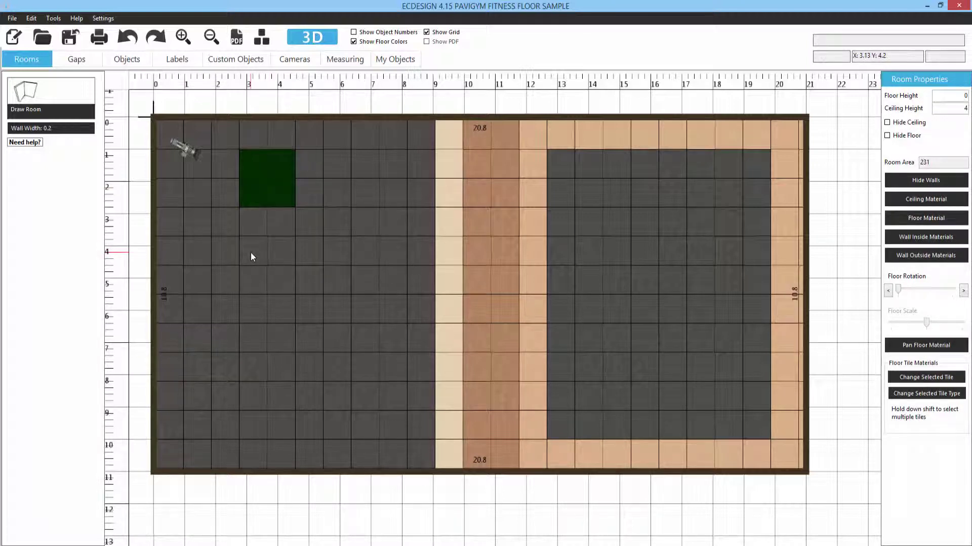
{"action": "left_click_drag", "start_coordinate": [251, 257], "coordinate": [273, 278]}
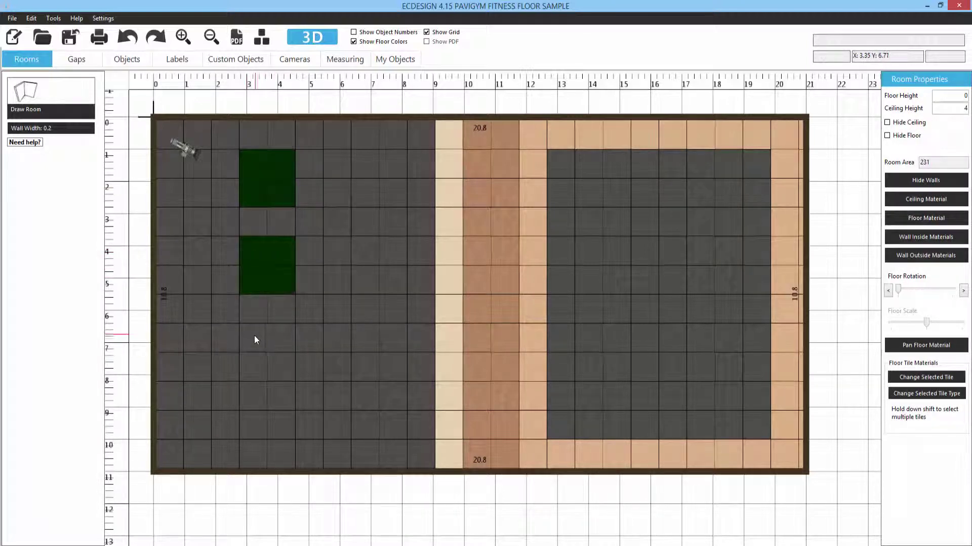
{"action": "left_click", "coordinate": [273, 369]}
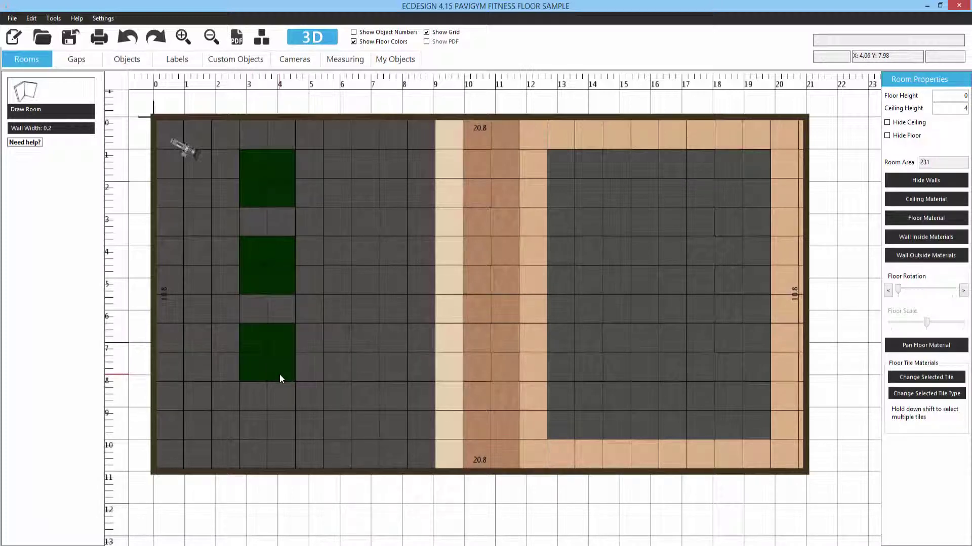
{"action": "left_click", "coordinate": [915, 380]}
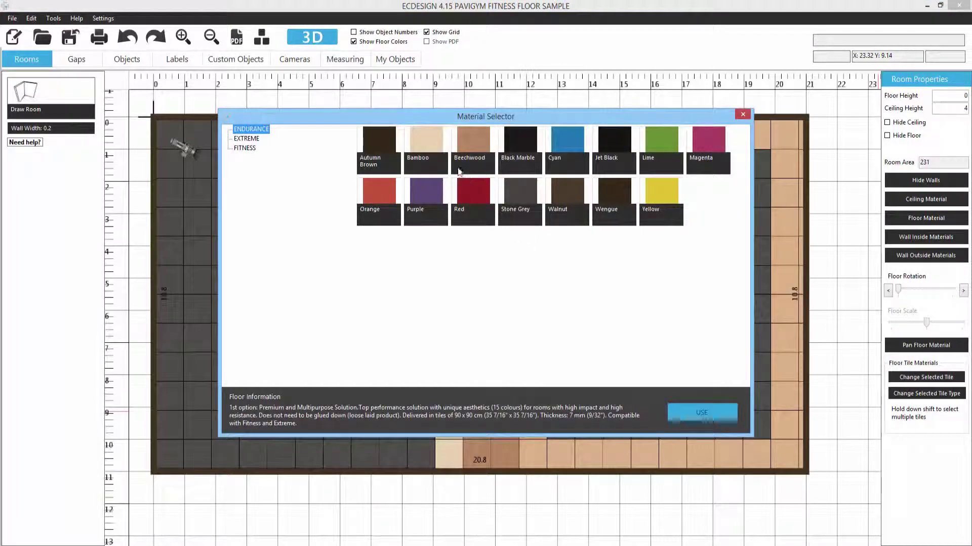
{"action": "left_click", "coordinate": [248, 148]}
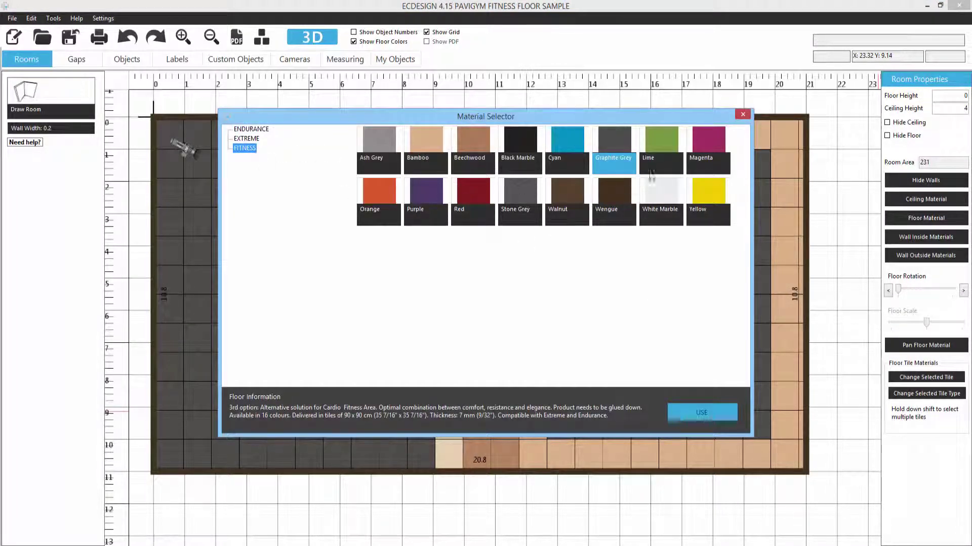
{"action": "left_click", "coordinate": [662, 143]}
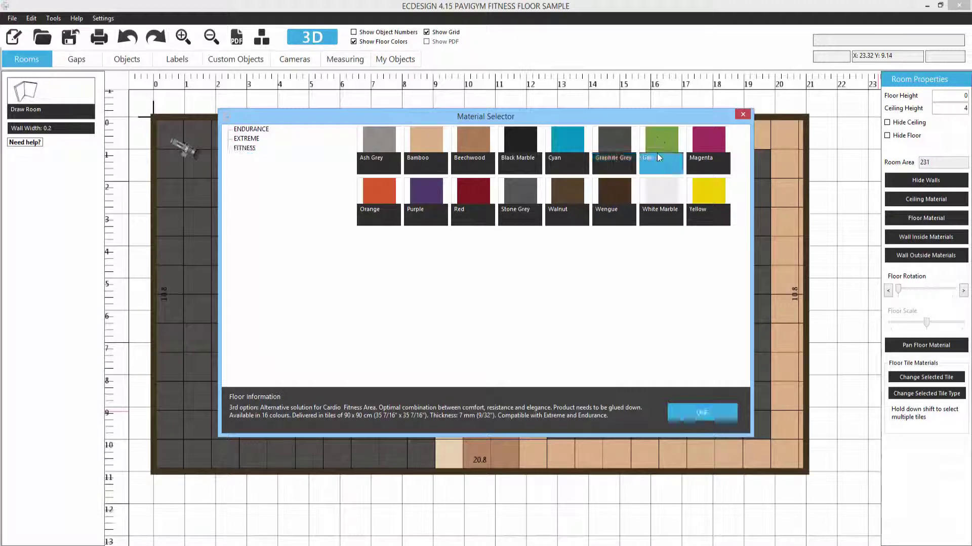
{"action": "left_click", "coordinate": [704, 413]}
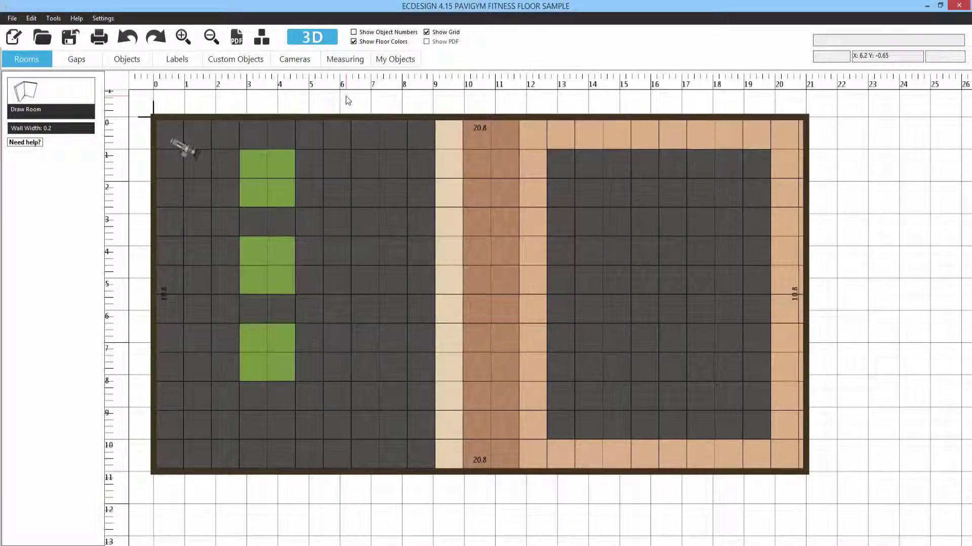
{"action": "left_click", "coordinate": [304, 40]}
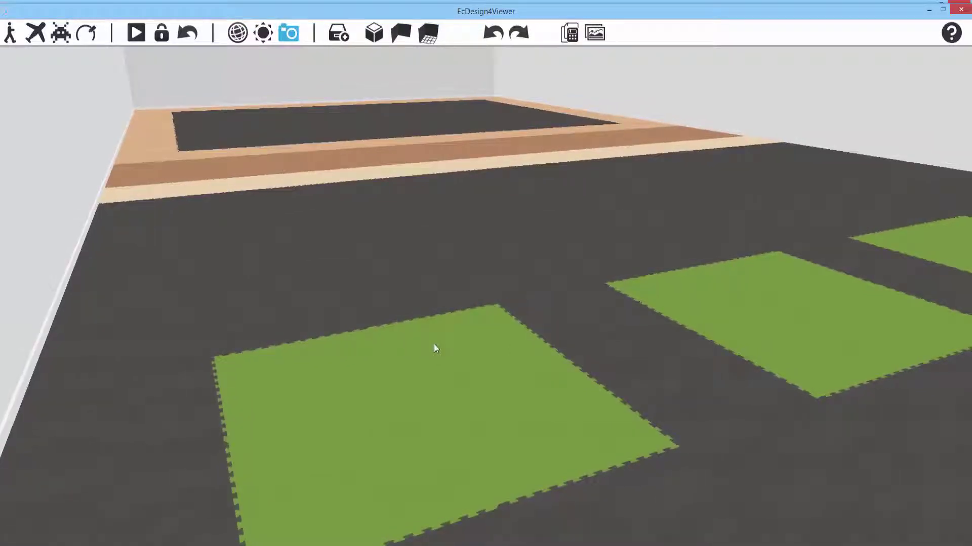
Switch the 3D viewer to a top-down view showing the three lime zones on the left.
{"action": "left_click", "coordinate": [40, 36]}
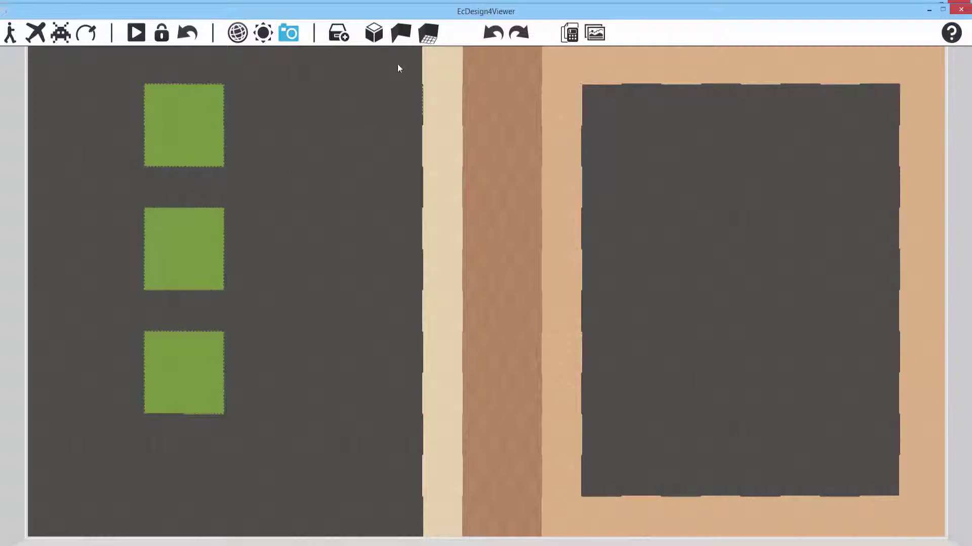
Draw a two-tile-wide floor strip stretching down over the three lime zones.
{"action": "left_click", "coordinate": [425, 39]}
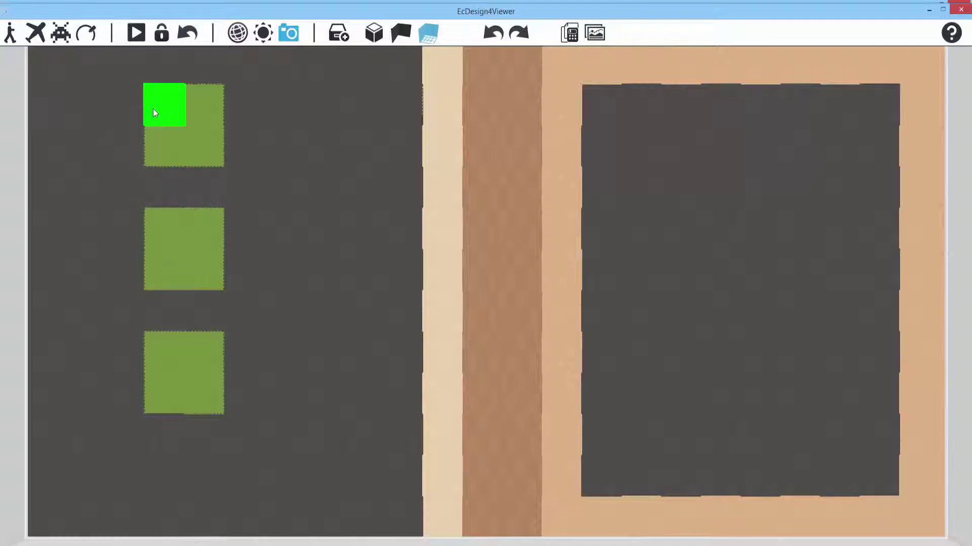
{"action": "left_click", "coordinate": [153, 109]}
{"action": "left_click_drag", "start_coordinate": [182, 215], "coordinate": [197, 287]}
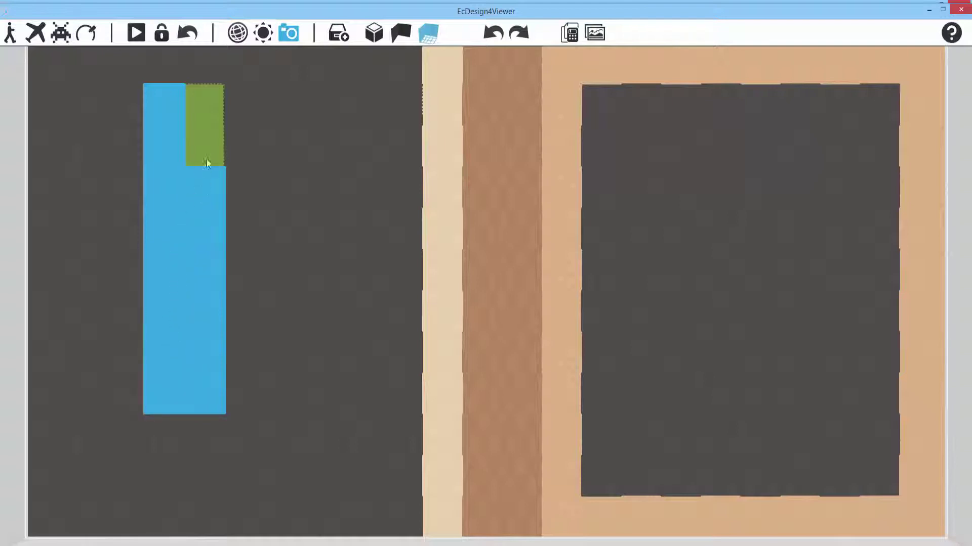
{"action": "left_click", "coordinate": [211, 107]}
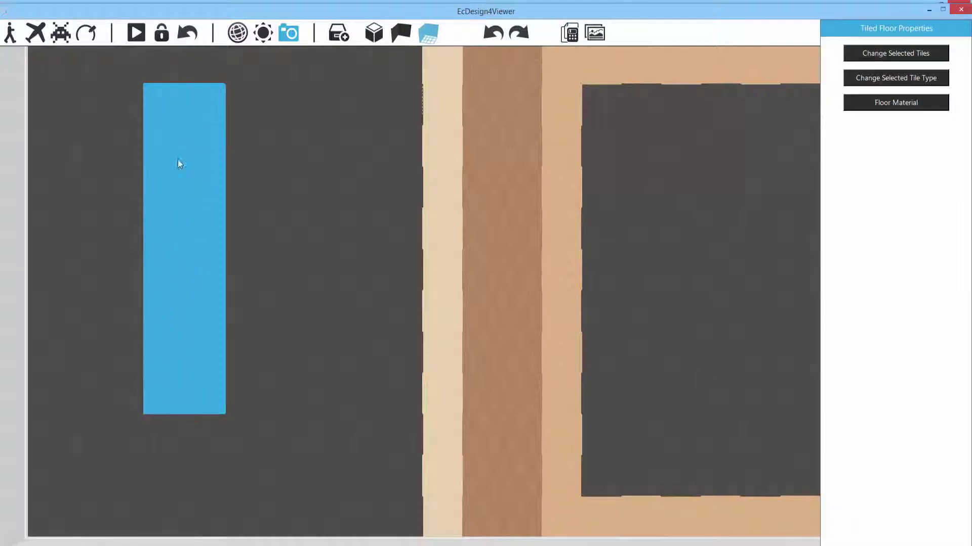
{"action": "left_click", "coordinate": [208, 104]}
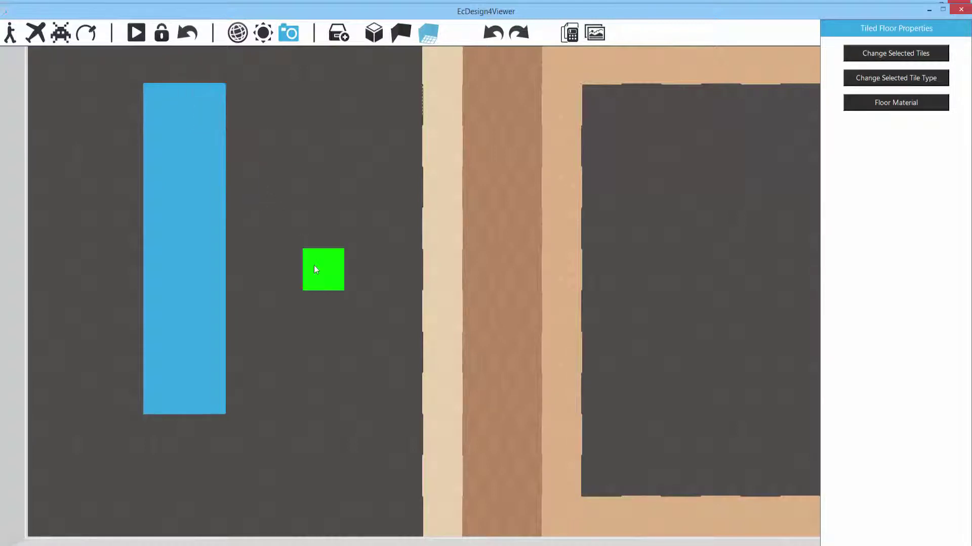
{"action": "left_click", "coordinate": [211, 202]}
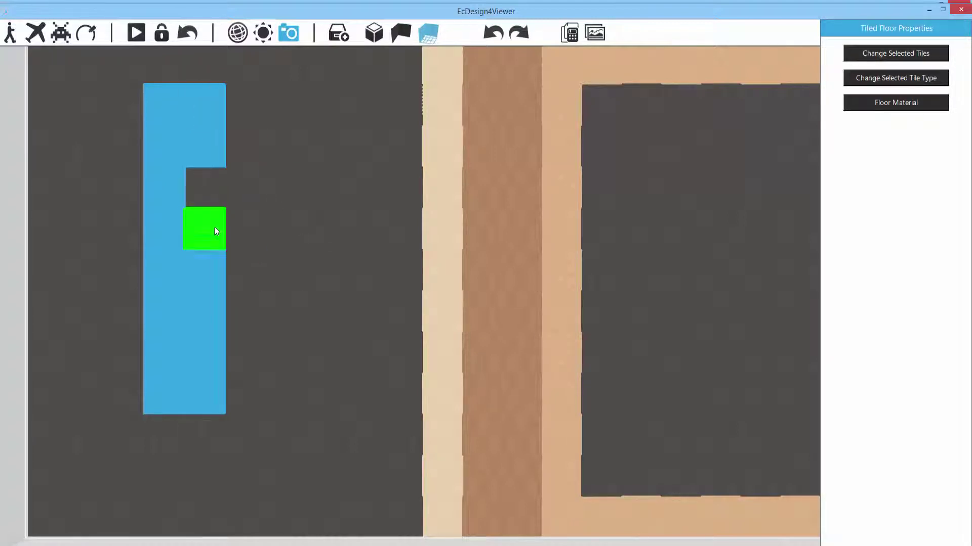
{"action": "left_click", "coordinate": [214, 231]}
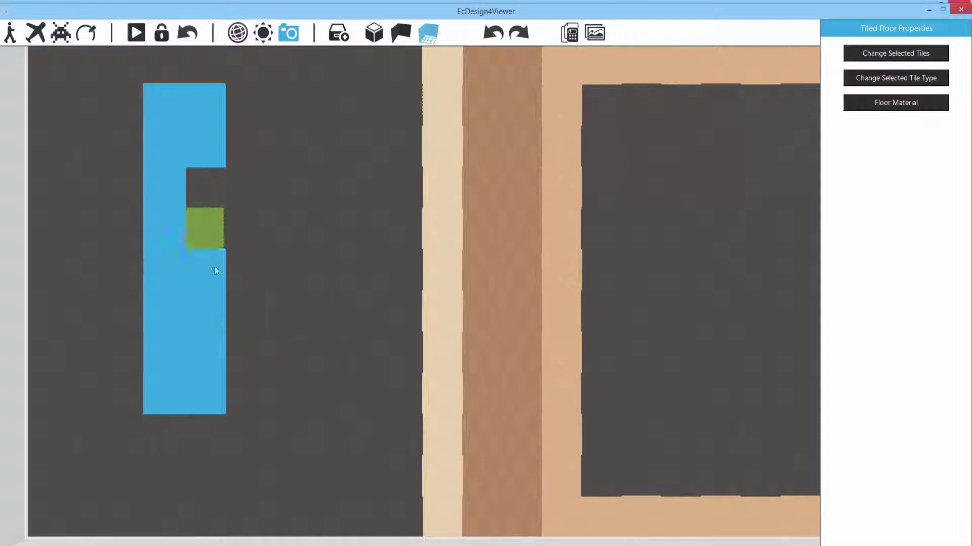
{"action": "left_click", "coordinate": [207, 192]}
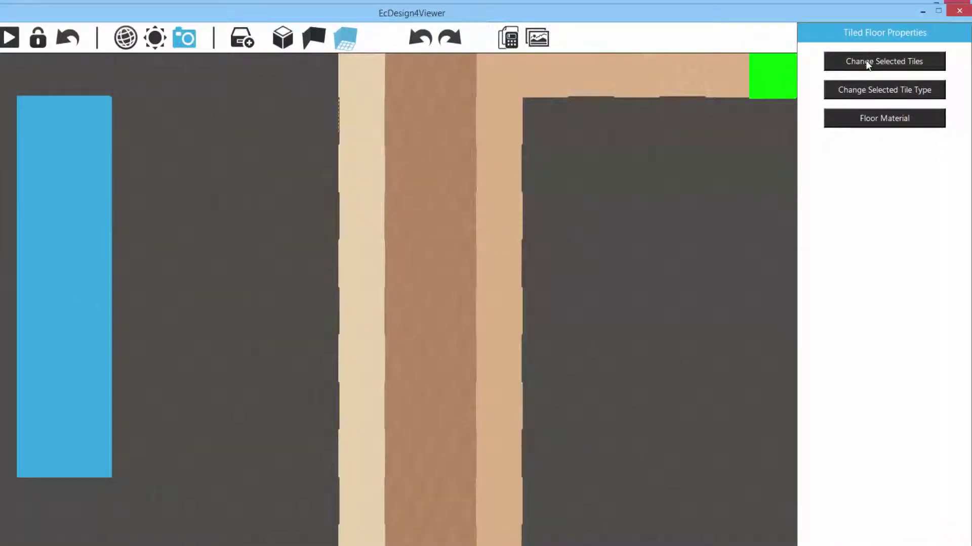
Colour all of the strip's tiles Lime.
{"action": "left_click", "coordinate": [868, 64]}
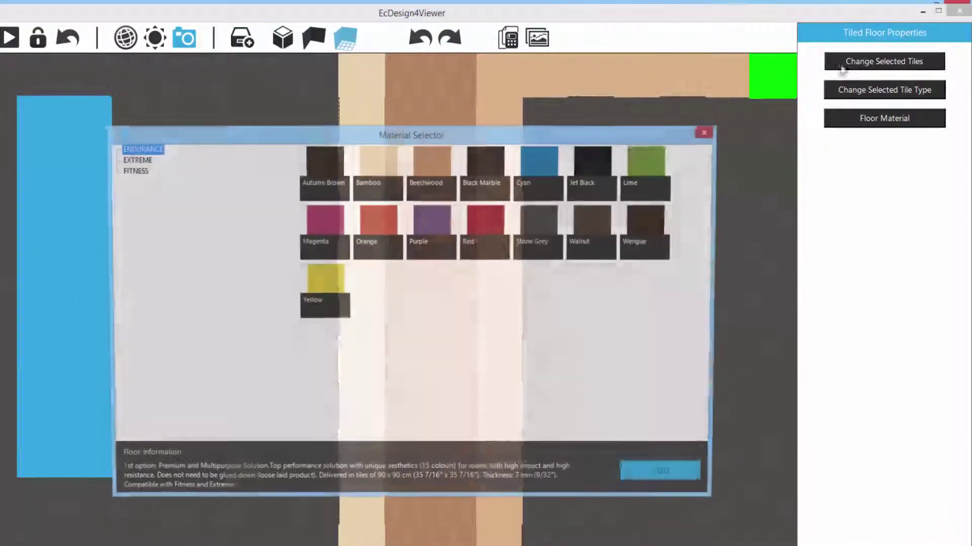
{"action": "left_click", "coordinate": [642, 172]}
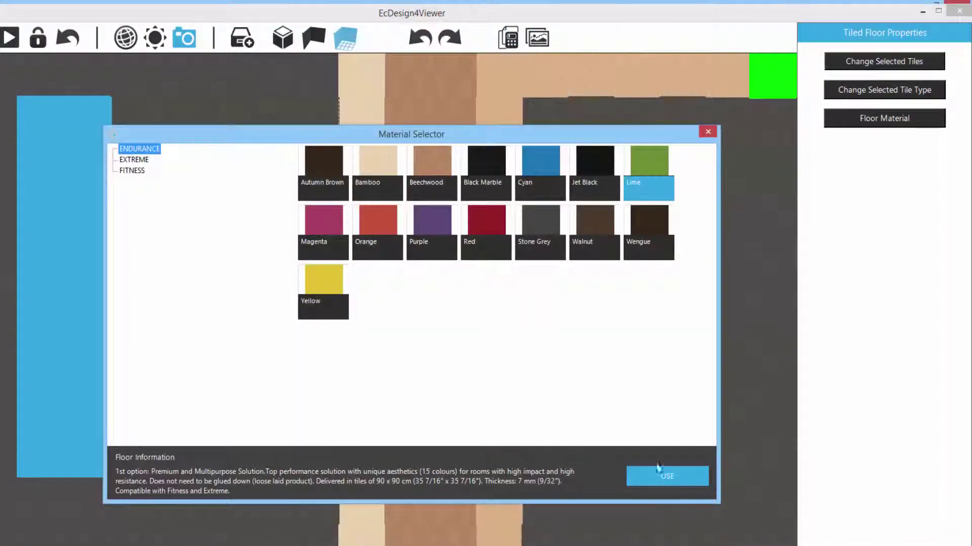
{"action": "left_click", "coordinate": [654, 476]}
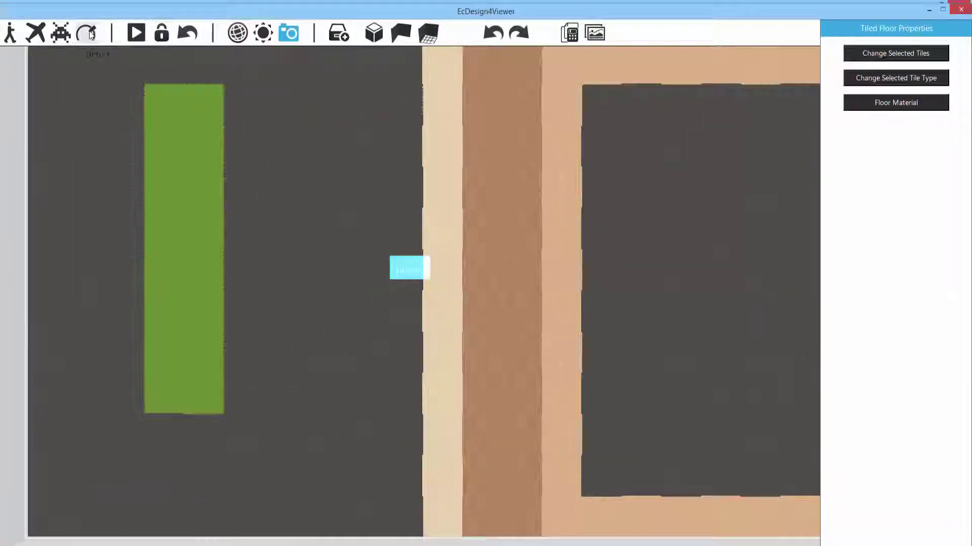
Tilt the view into 3D and place two Star Trac cardio treadmills side by side near the back wall.
{"action": "left_click", "coordinate": [88, 33]}
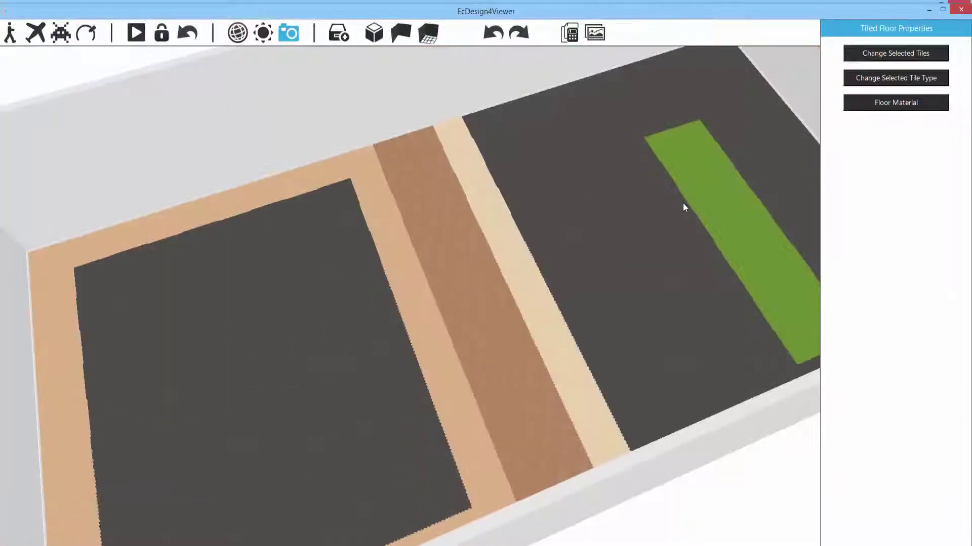
{"action": "left_click_drag", "start_coordinate": [682, 202], "coordinate": [659, 191]}
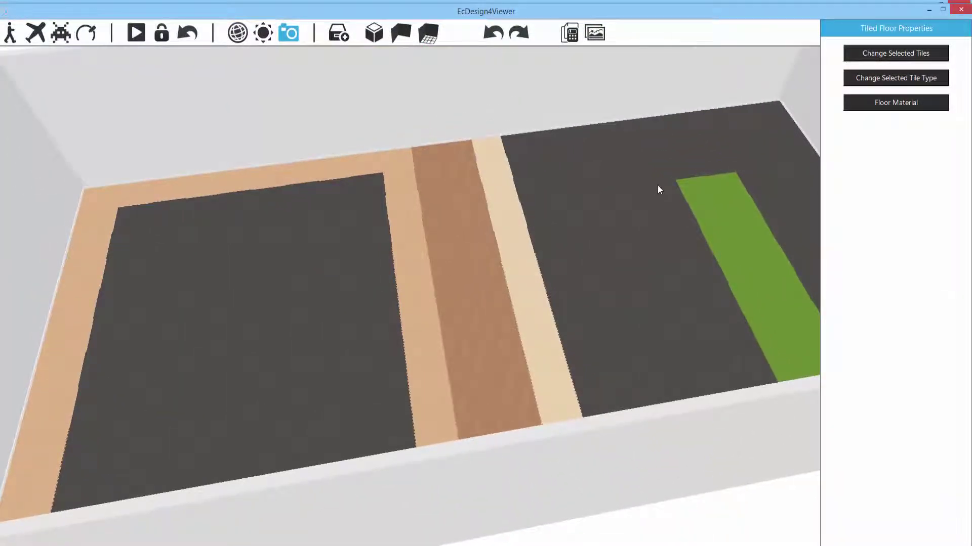
{"action": "left_click_drag", "start_coordinate": [593, 199], "coordinate": [440, 196]}
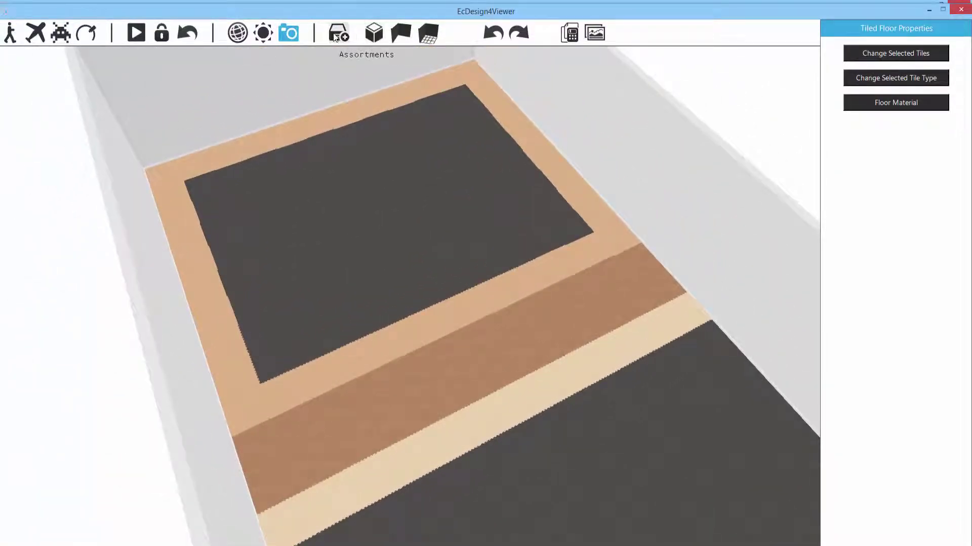
{"action": "left_click", "coordinate": [338, 33]}
{"action": "left_click_drag", "start_coordinate": [158, 131], "coordinate": [125, 481]}
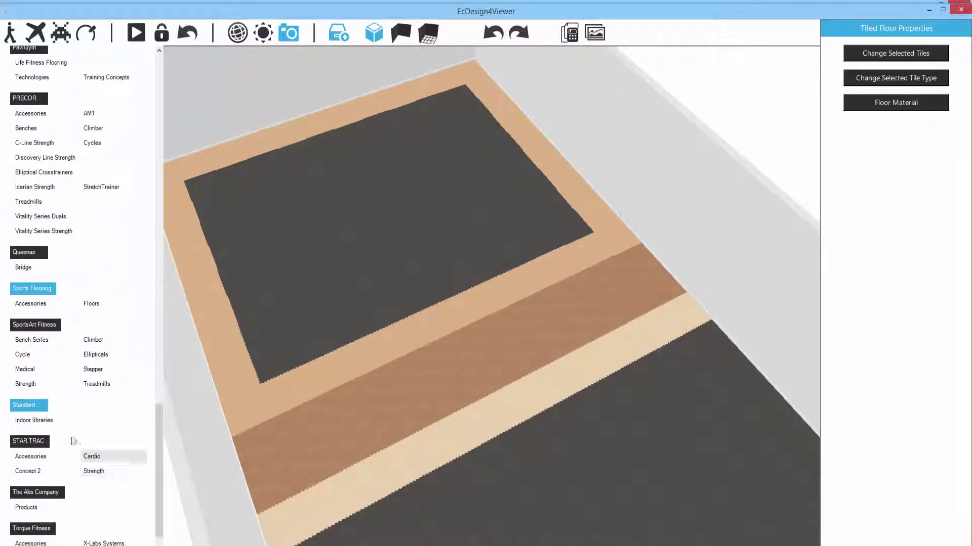
{"action": "left_click", "coordinate": [88, 457]}
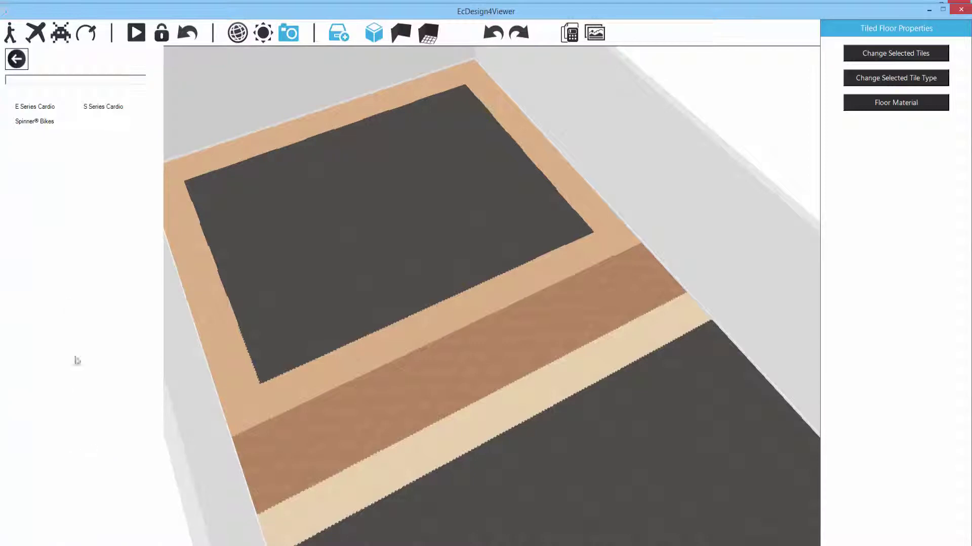
{"action": "left_click", "coordinate": [43, 128]}
{"action": "left_click", "coordinate": [42, 155]}
{"action": "left_click_drag", "start_coordinate": [135, 187], "coordinate": [431, 121]}
{"action": "left_click_drag", "start_coordinate": [124, 122], "coordinate": [459, 122]}
Back on the plan, select the whole left grey floor section, recolour it Bamboo, then deselect.
{"action": "left_click", "coordinate": [961, 8]}
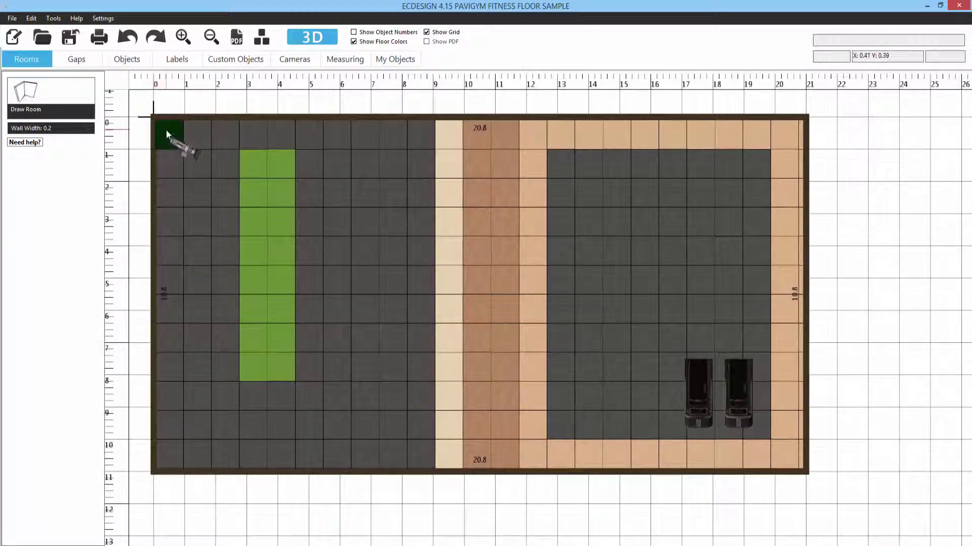
{"action": "left_click_drag", "start_coordinate": [167, 132], "coordinate": [417, 455]}
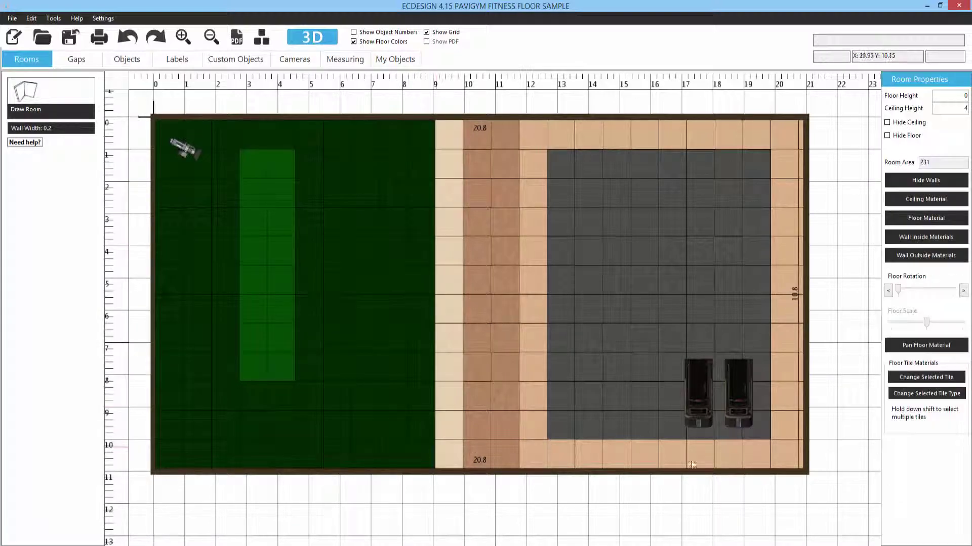
{"action": "left_click", "coordinate": [924, 380]}
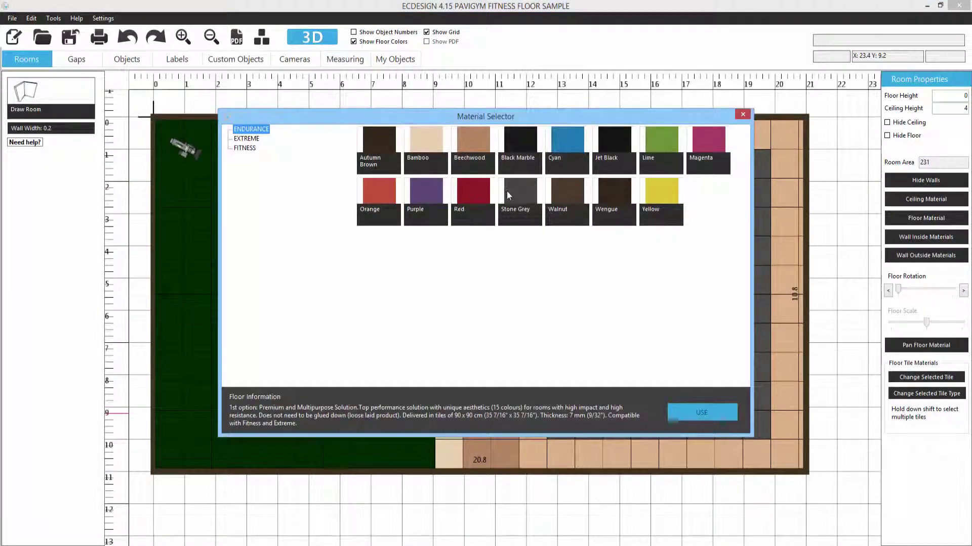
{"action": "left_click", "coordinate": [432, 148]}
{"action": "left_click", "coordinate": [702, 414]}
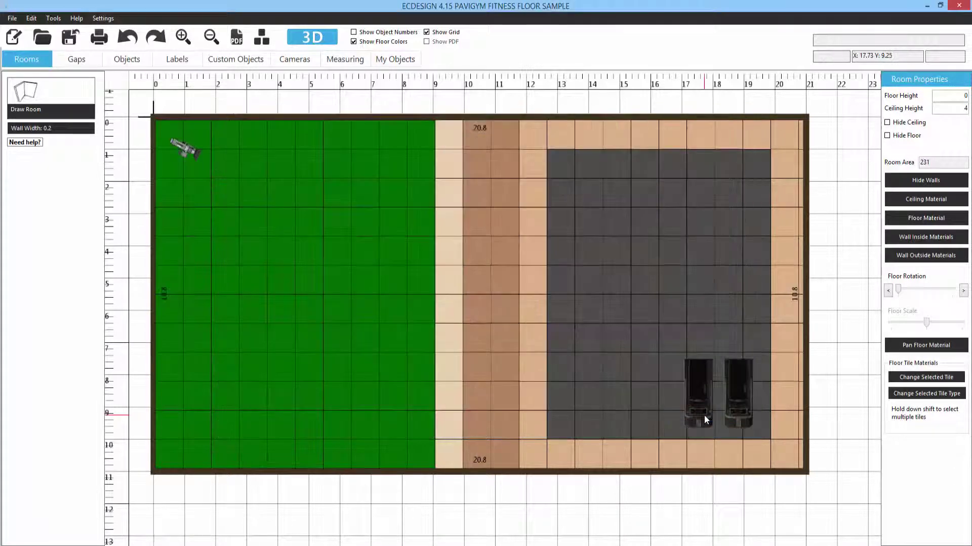
{"action": "left_click", "coordinate": [385, 103]}
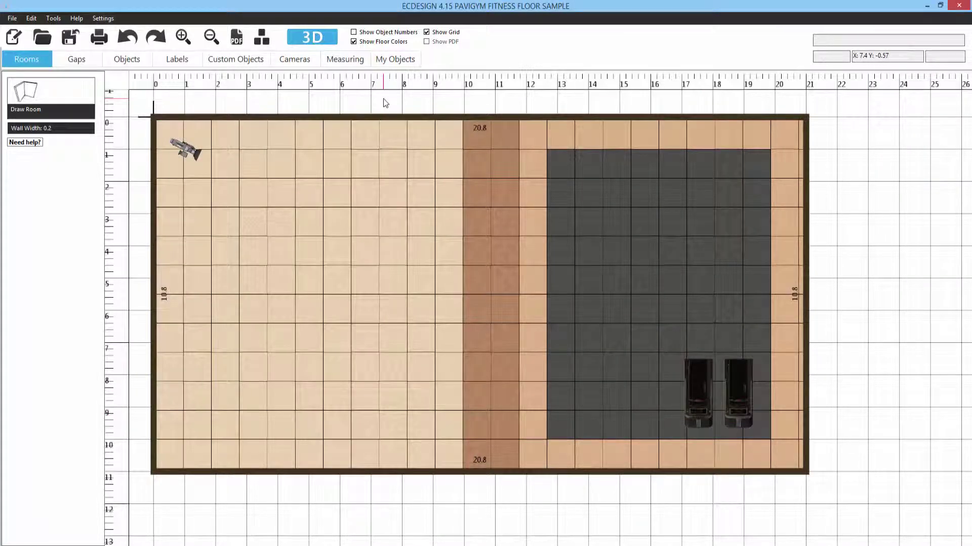
Draw a closed four-corner rectangular custom floor over the left Bamboo section.
{"action": "left_click", "coordinate": [226, 60]}
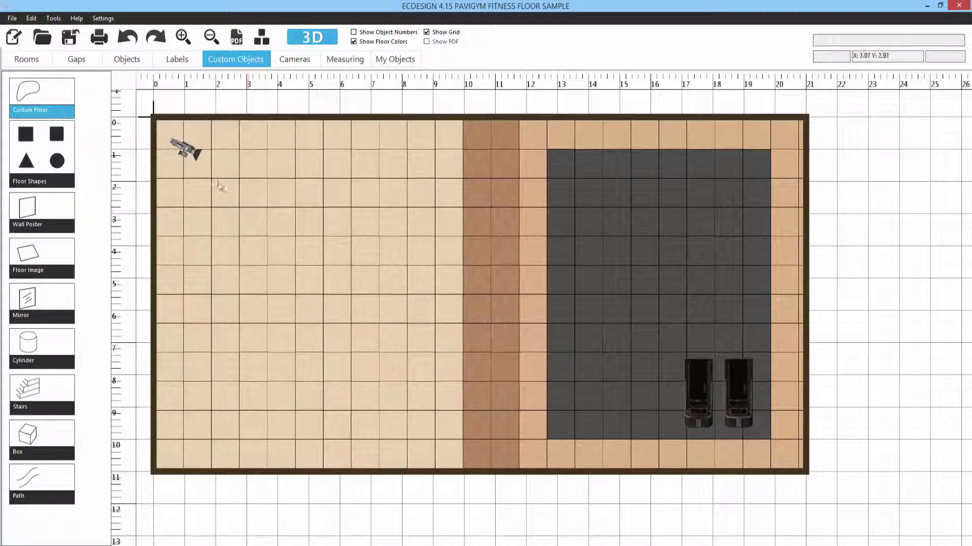
{"action": "left_click", "coordinate": [215, 179]}
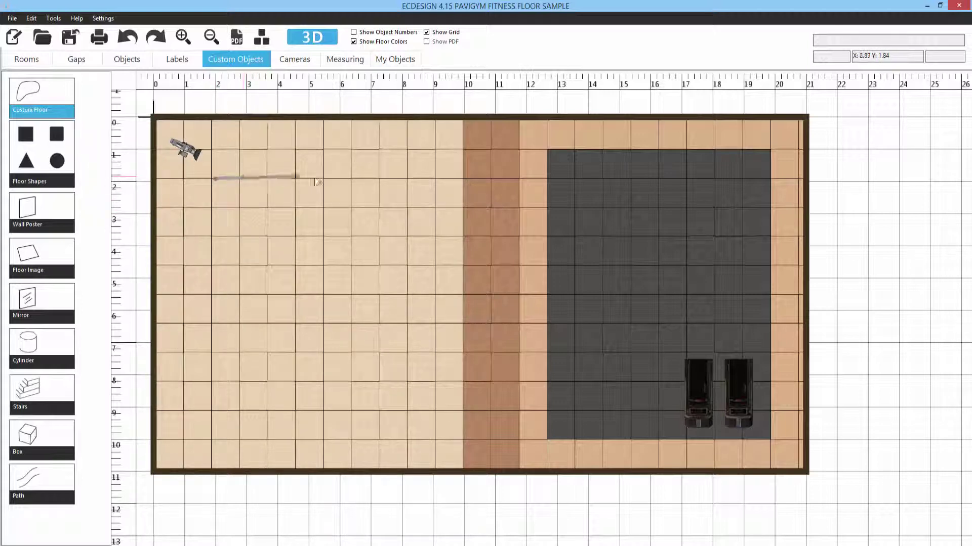
{"action": "left_click", "coordinate": [389, 178]}
{"action": "left_click", "coordinate": [387, 414]}
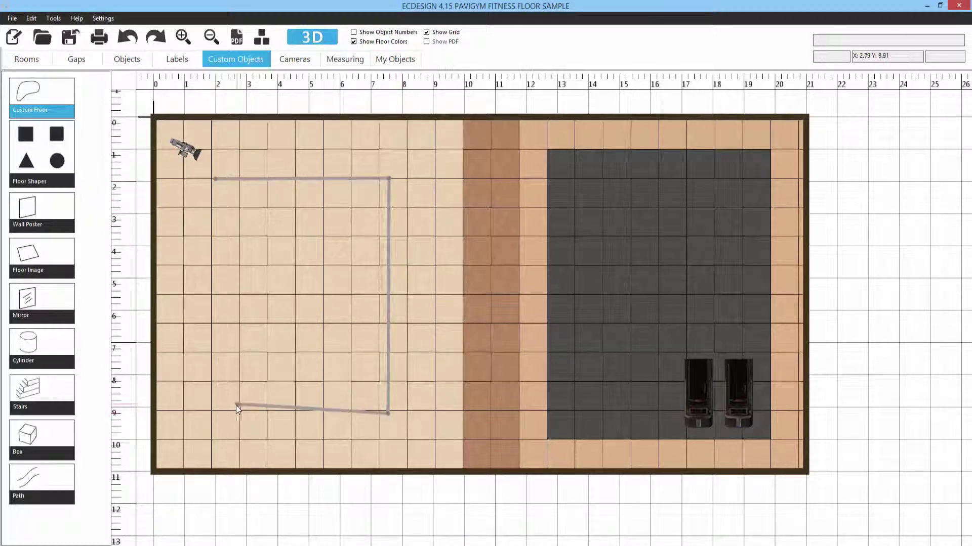
{"action": "left_click", "coordinate": [211, 414]}
{"action": "left_click", "coordinate": [214, 178]}
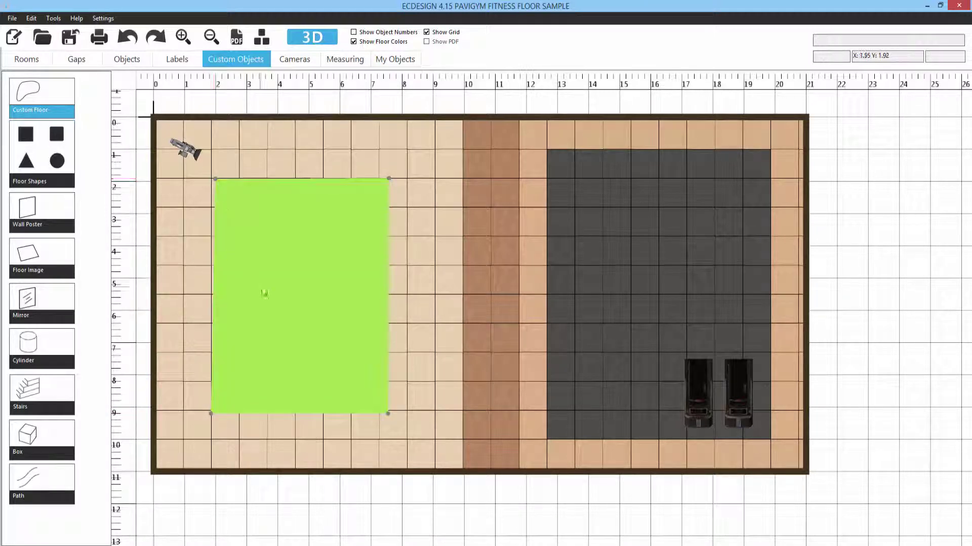
Give the custom floor PaviGym Fitness Equipment FITNESS Beechwood material.
{"action": "left_click", "coordinate": [263, 284]}
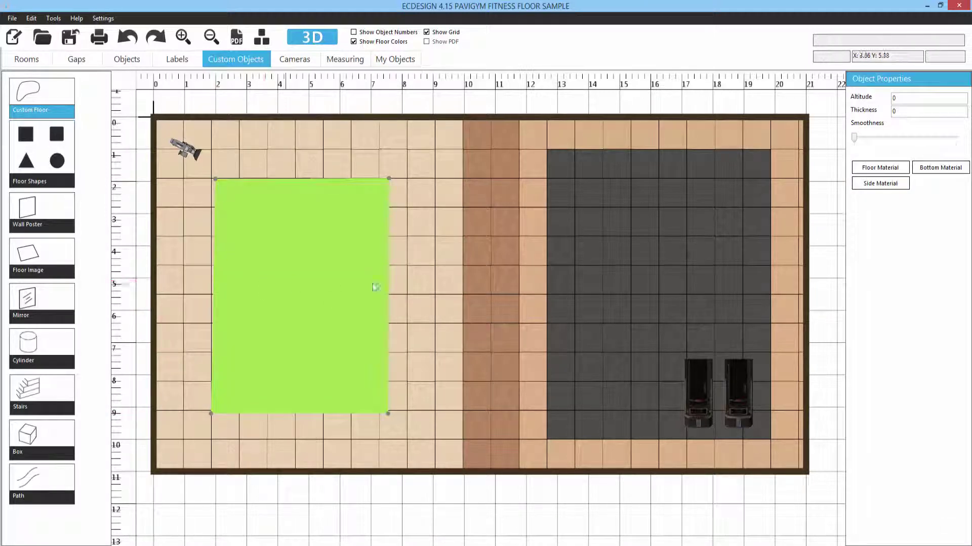
{"action": "left_click", "coordinate": [883, 168]}
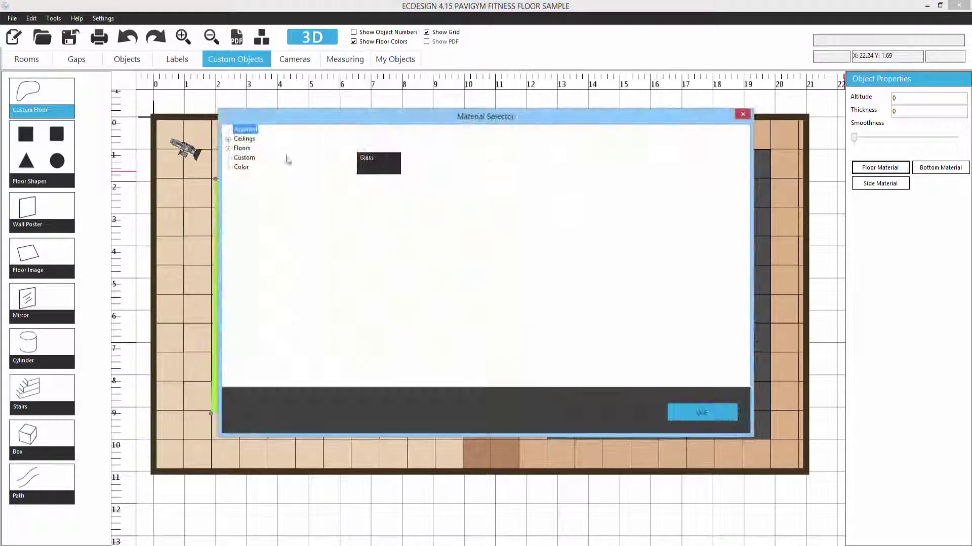
{"action": "left_click", "coordinate": [228, 149]}
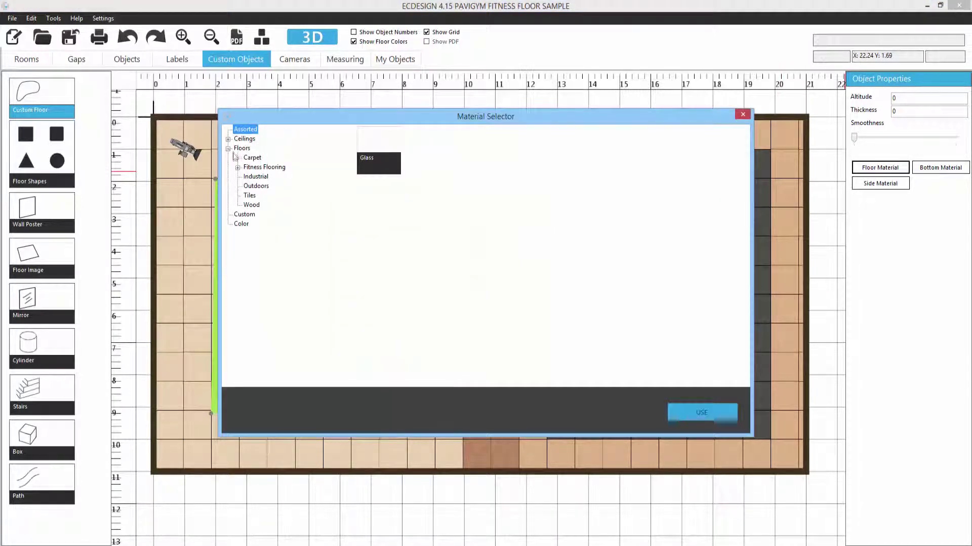
{"action": "left_click", "coordinate": [238, 168]}
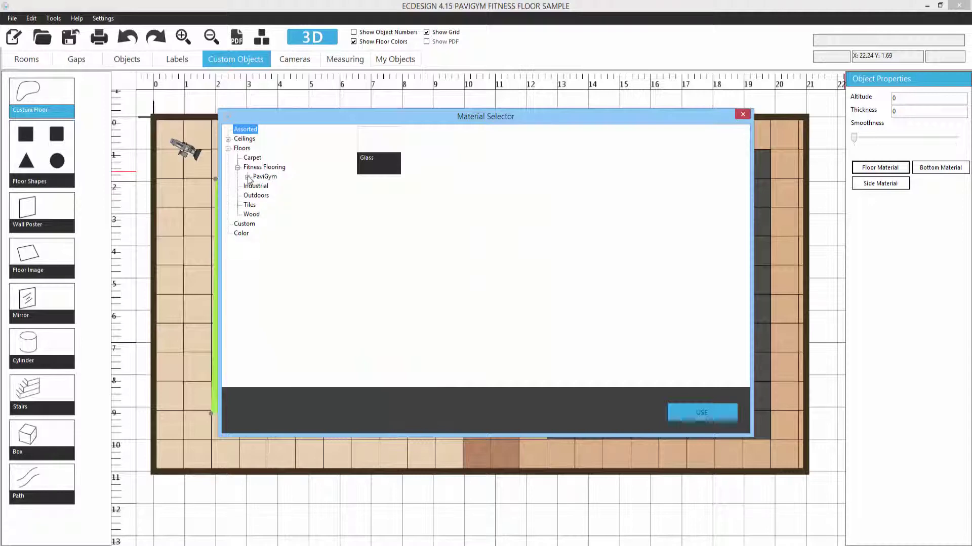
{"action": "left_click", "coordinate": [248, 177]}
{"action": "left_click", "coordinate": [257, 215]}
{"action": "left_click", "coordinate": [283, 242]}
{"action": "left_click", "coordinate": [470, 157]}
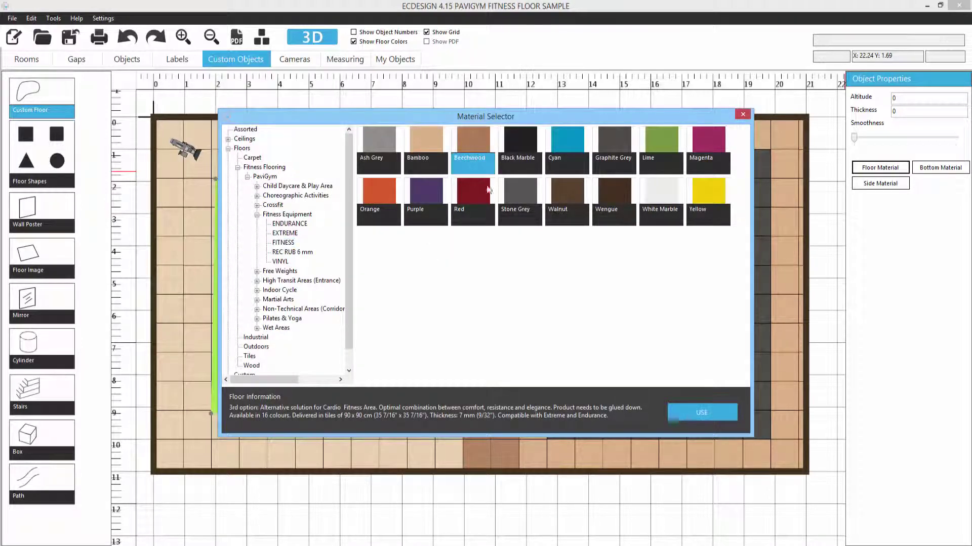
{"action": "left_click", "coordinate": [709, 414]}
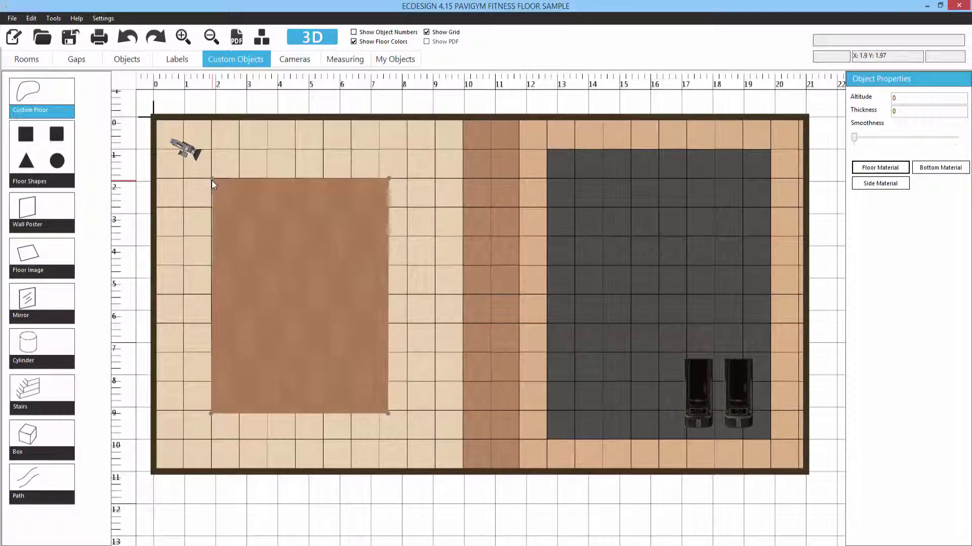
View the brown Beechwood floor in 3D, then close the viewer to return to the plan.
{"action": "left_click", "coordinate": [301, 36]}
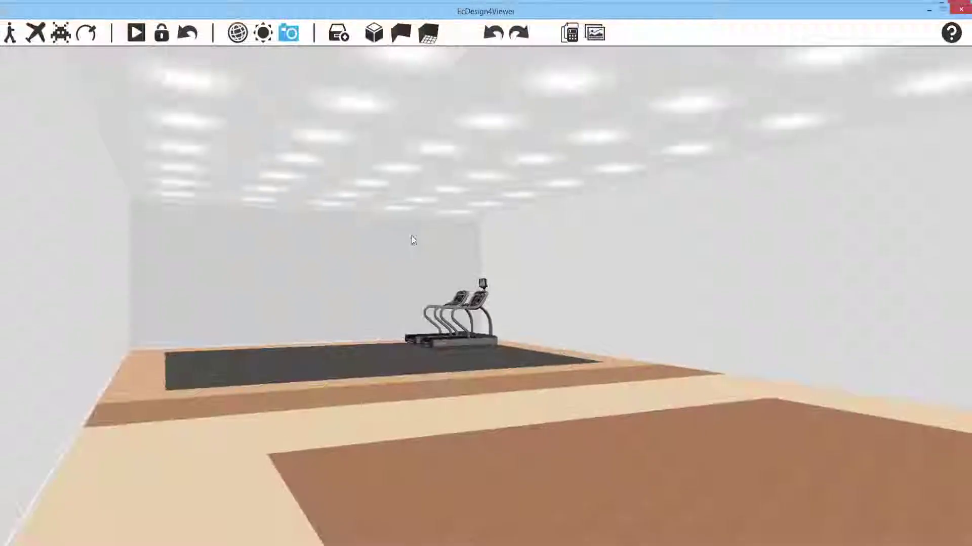
{"action": "left_click_drag", "start_coordinate": [412, 239], "coordinate": [471, 408]}
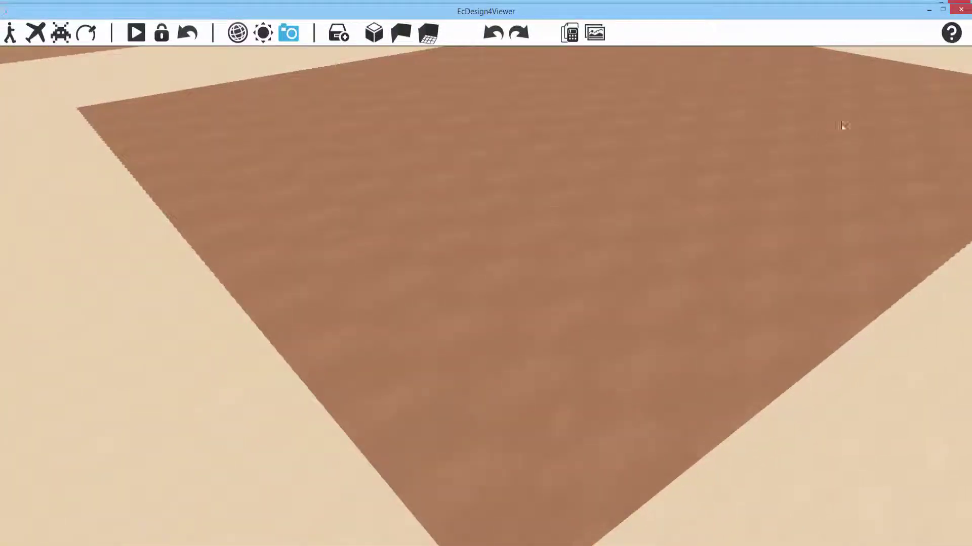
{"action": "left_click", "coordinate": [964, 18]}
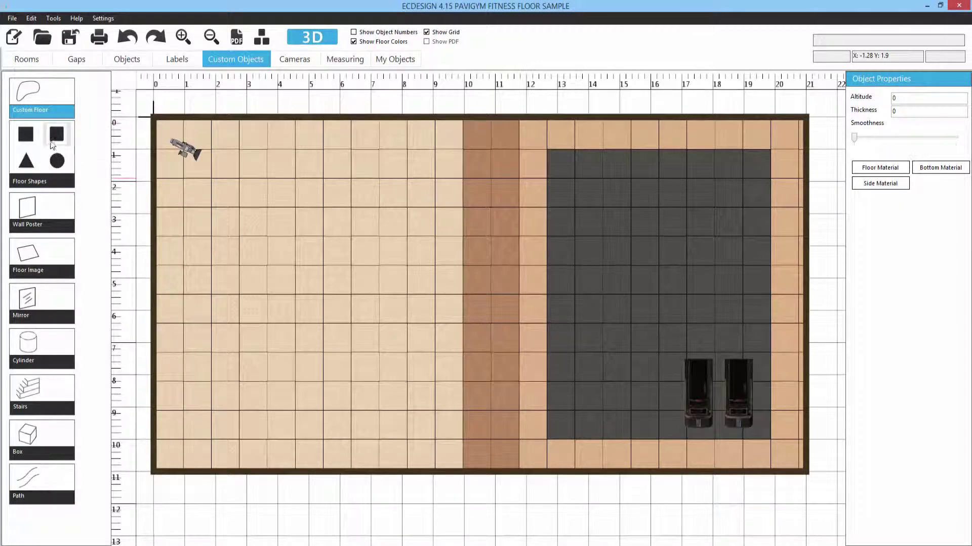
Place a square floor shape at the room's top-left and stretch it into a large rectangle.
{"action": "left_click_drag", "start_coordinate": [24, 140], "coordinate": [248, 220]}
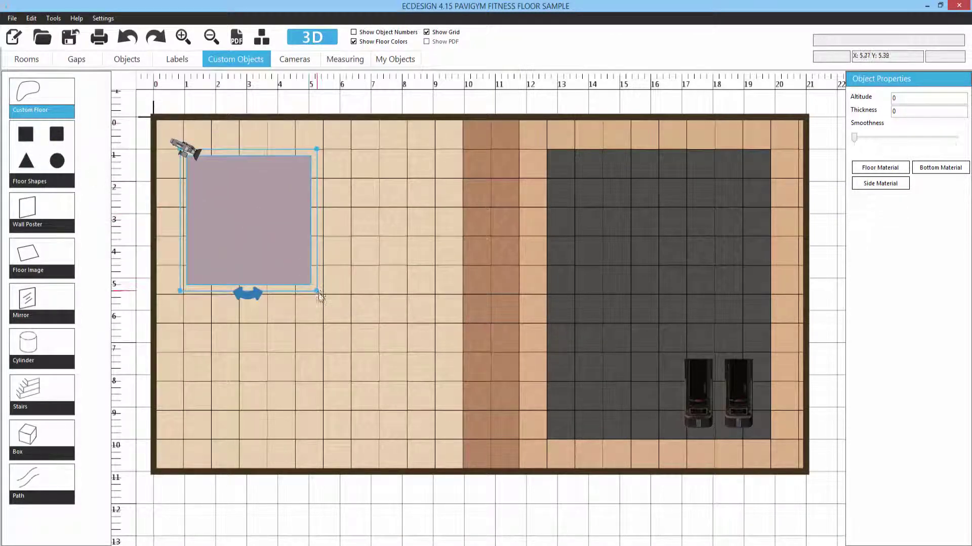
{"action": "left_click_drag", "start_coordinate": [319, 293], "coordinate": [412, 445]}
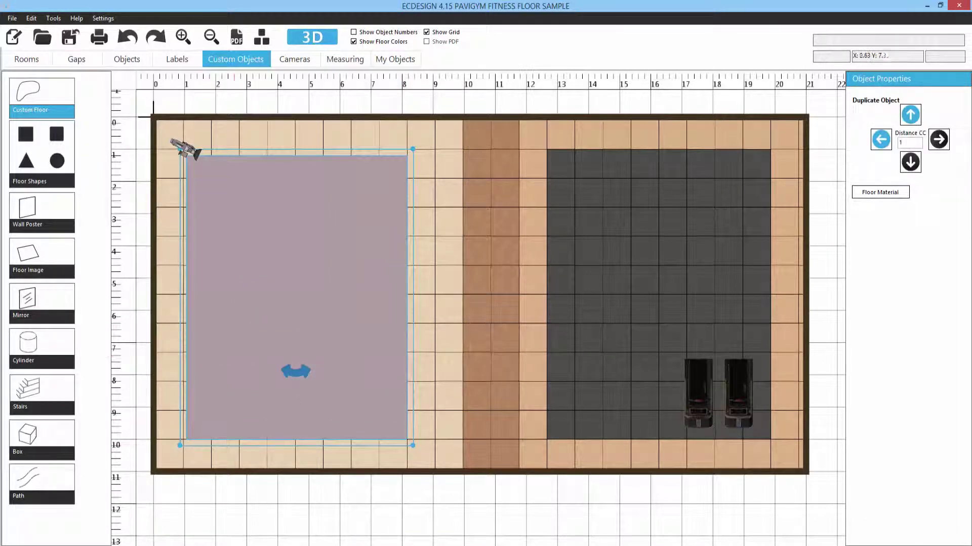
{"action": "left_click_drag", "start_coordinate": [186, 330], "coordinate": [184, 330]}
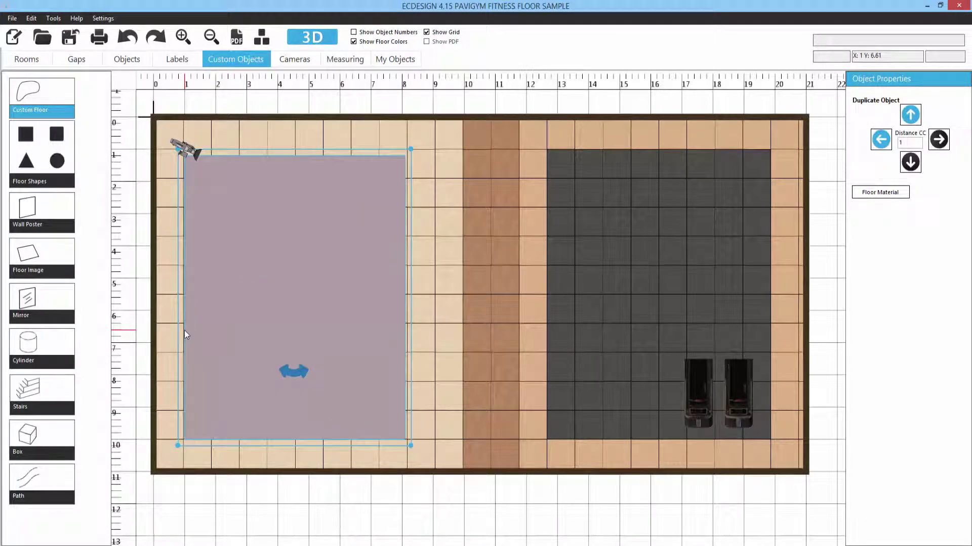
Give the rectangle PaviGym Fitness Equipment FITNESS Beechwood flooring.
{"action": "left_click", "coordinate": [880, 193]}
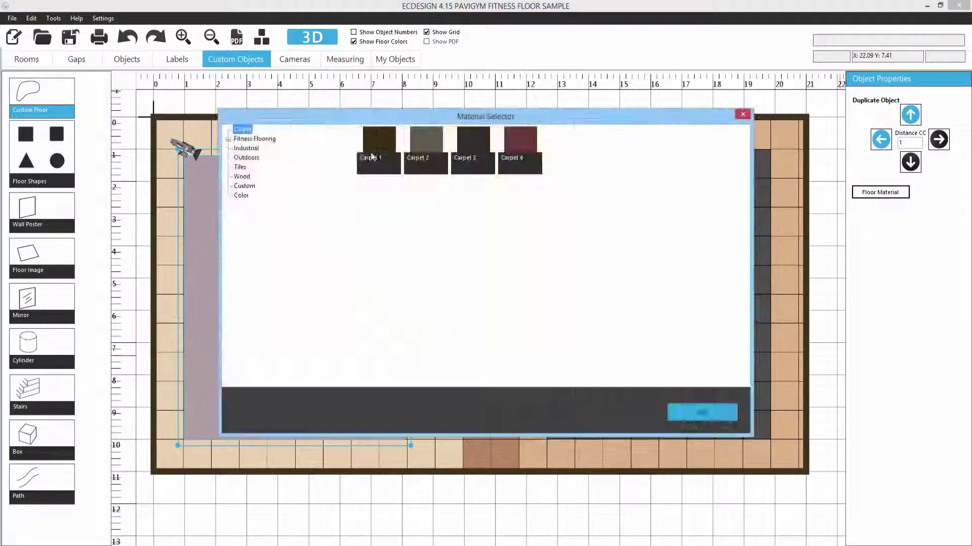
{"action": "left_click", "coordinate": [228, 138]}
{"action": "left_click", "coordinate": [238, 149]}
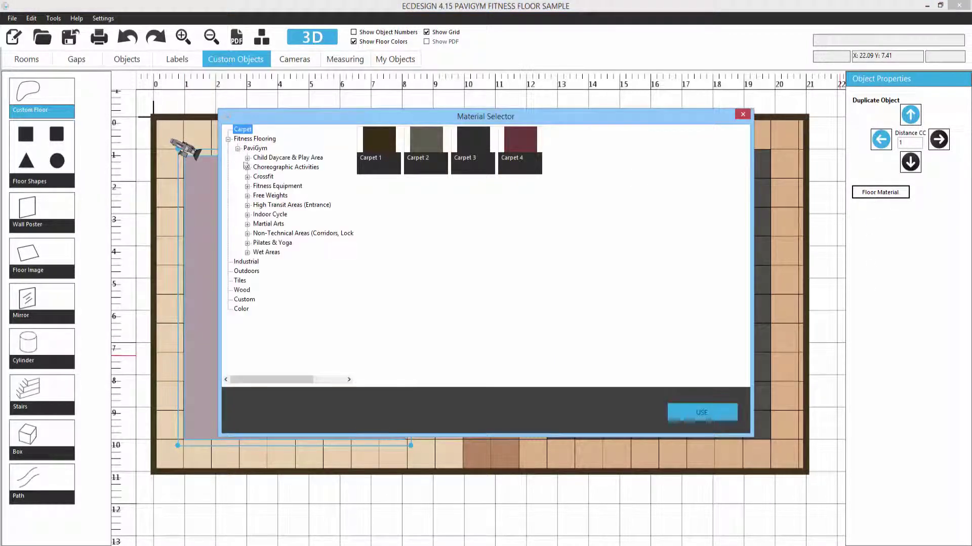
{"action": "left_click", "coordinate": [247, 187]}
{"action": "left_click", "coordinate": [268, 214]}
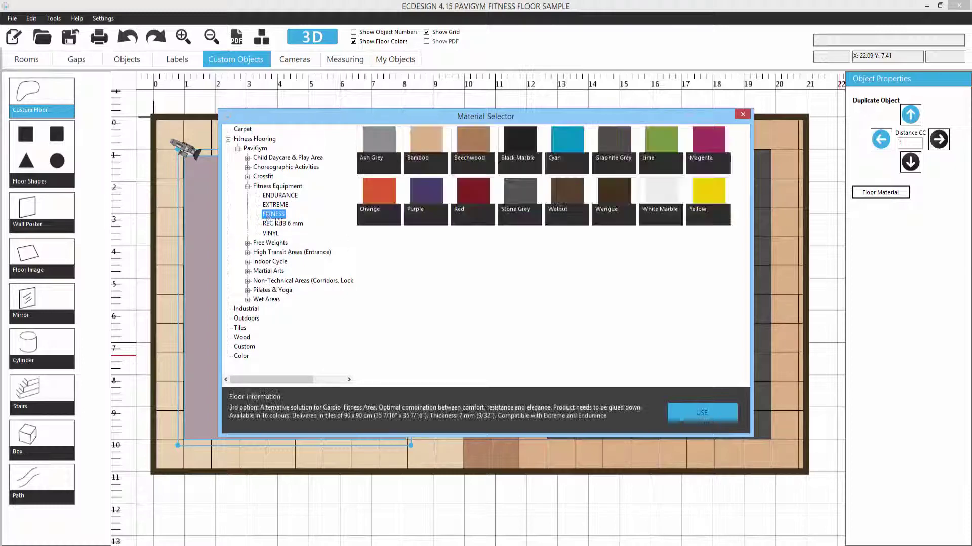
{"action": "left_click", "coordinate": [474, 136]}
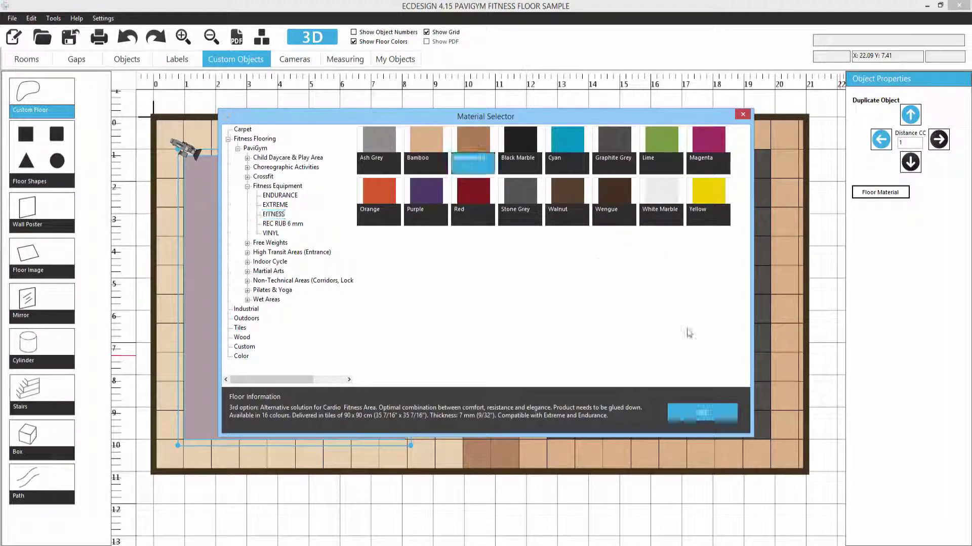
{"action": "left_click", "coordinate": [702, 412]}
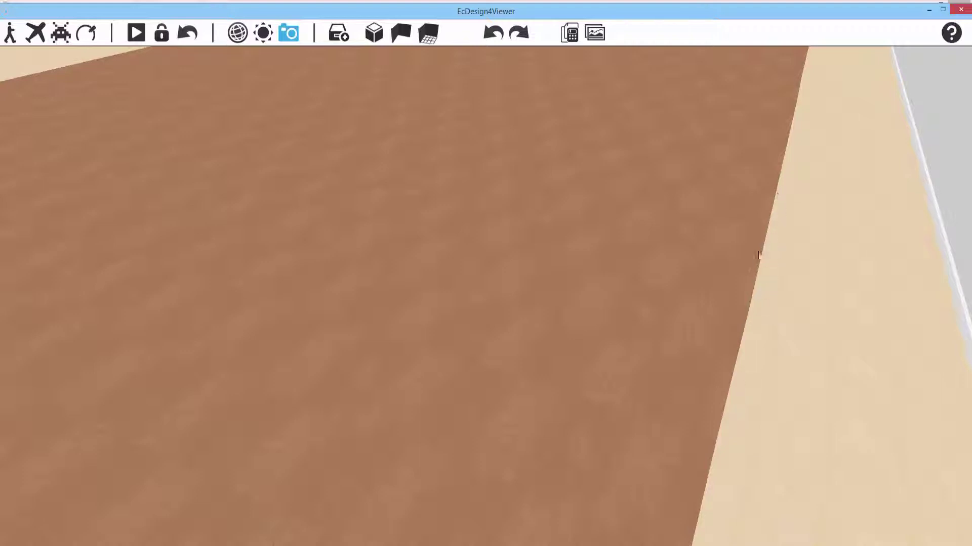
Turn and zoom the 3D camera over the brown floor and treadmill mat, then close the viewer.
{"action": "left_click_drag", "start_coordinate": [619, 231], "coordinate": [165, 183]}
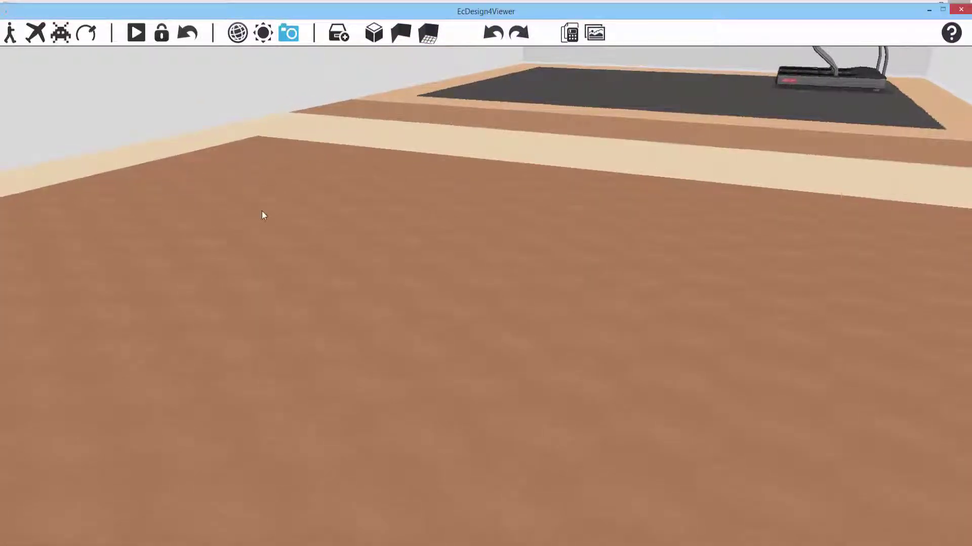
{"action": "scroll", "coordinate": [262, 211], "scroll_direction": "up", "scroll_amount": 5}
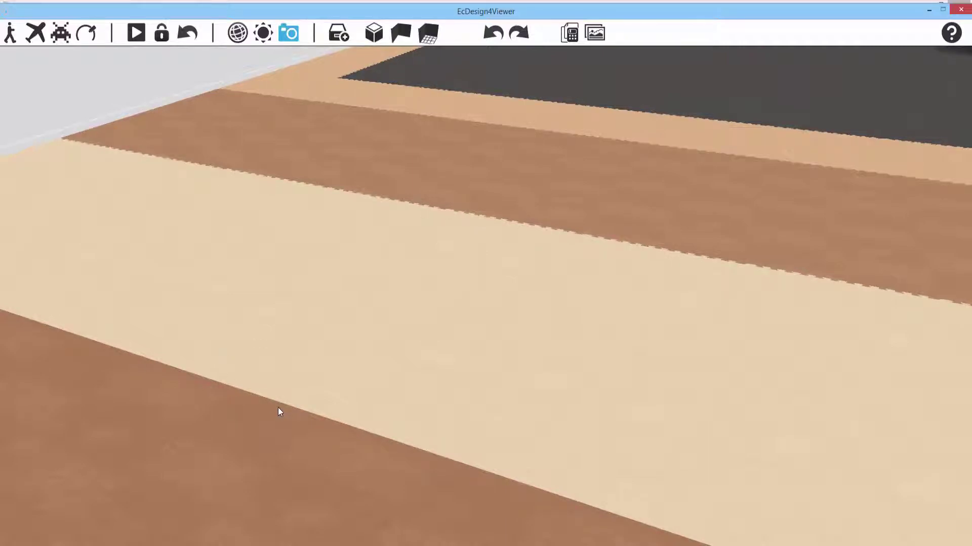
{"action": "left_click", "coordinate": [960, 11]}
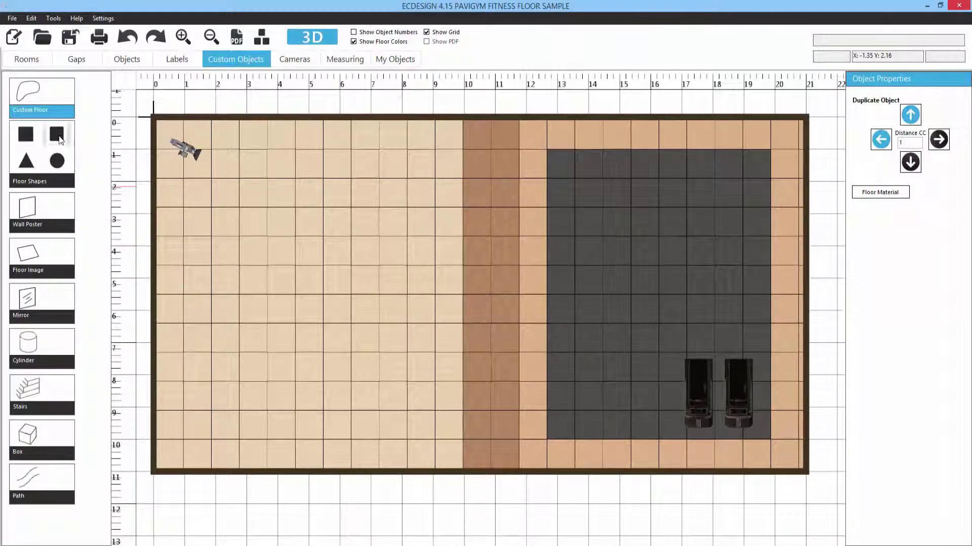
Place a large square floor shape at the top-left and give it PaviGym FITNESS Stone Grey flooring.
{"action": "left_click_drag", "start_coordinate": [57, 134], "coordinate": [259, 224]}
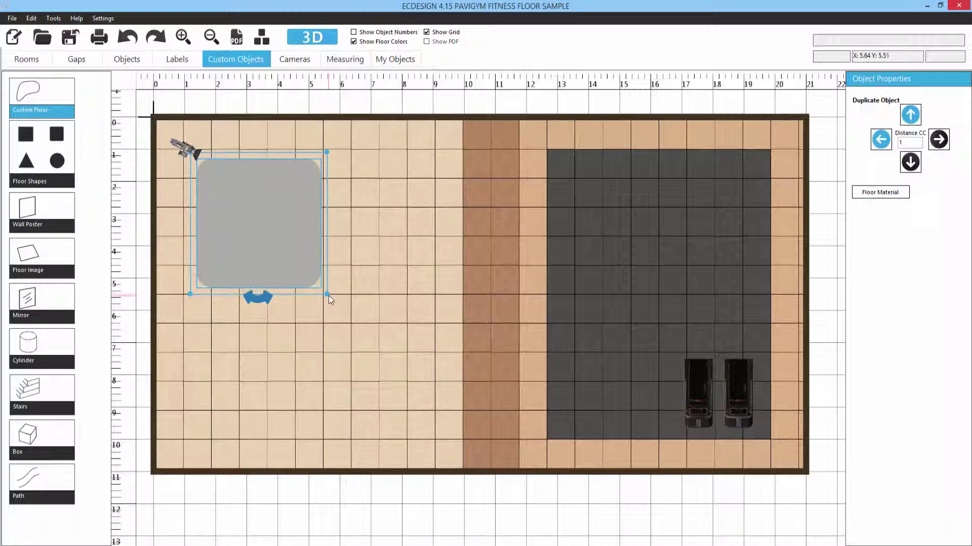
{"action": "left_click_drag", "start_coordinate": [327, 294], "coordinate": [421, 439]}
{"action": "left_click", "coordinate": [880, 192]}
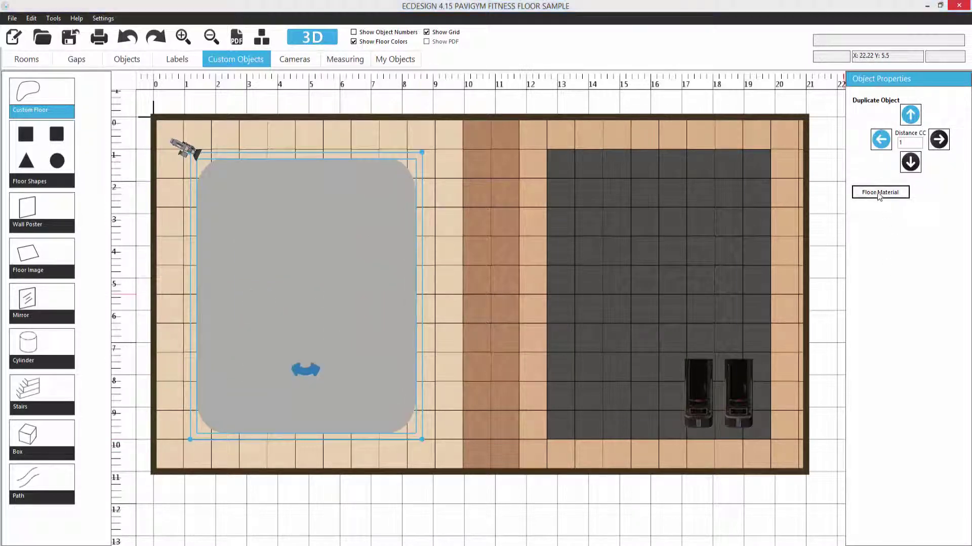
{"action": "left_click", "coordinate": [228, 139]}
{"action": "left_click", "coordinate": [237, 149]}
{"action": "left_click", "coordinate": [247, 186]}
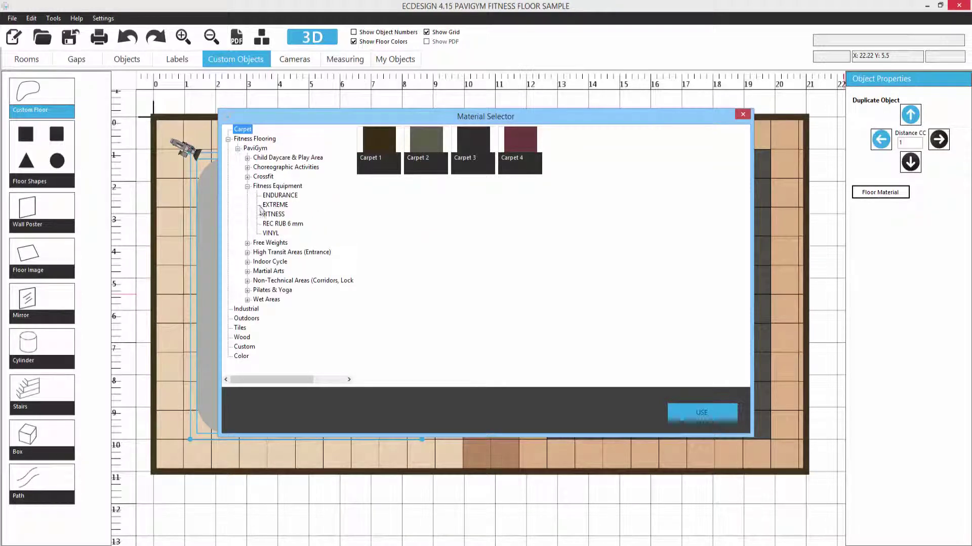
{"action": "left_click", "coordinate": [273, 214]}
{"action": "left_click", "coordinate": [518, 191]}
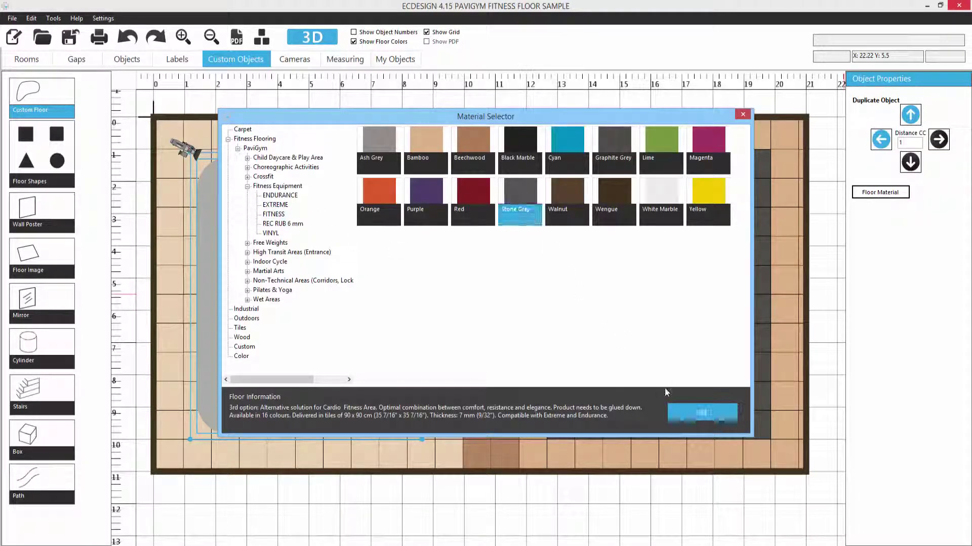
{"action": "left_click", "coordinate": [685, 411]}
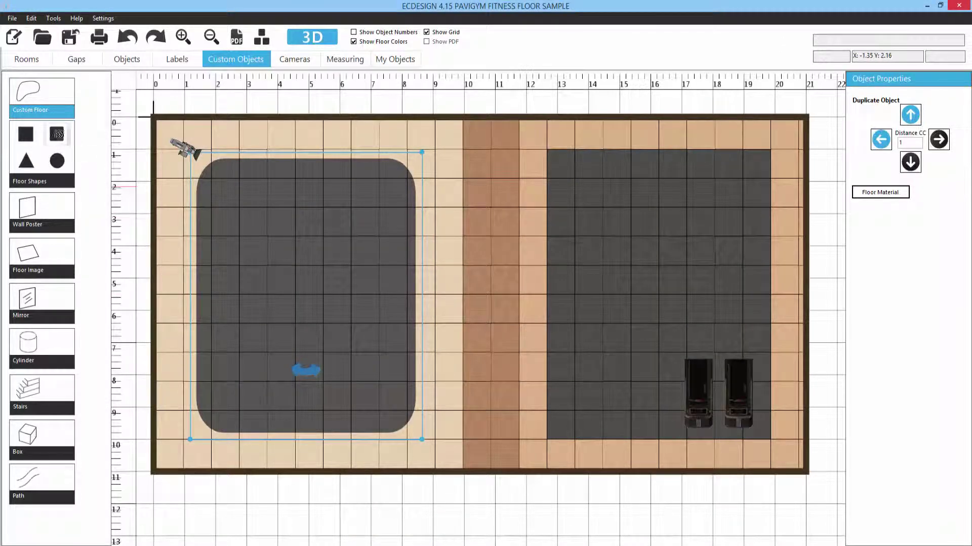
Add a rounded floor shape of about 8.2 x 9.8 m with PaviGym FITNESS Ash Grey flooring.
{"action": "left_click_drag", "start_coordinate": [56, 135], "coordinate": [266, 233]}
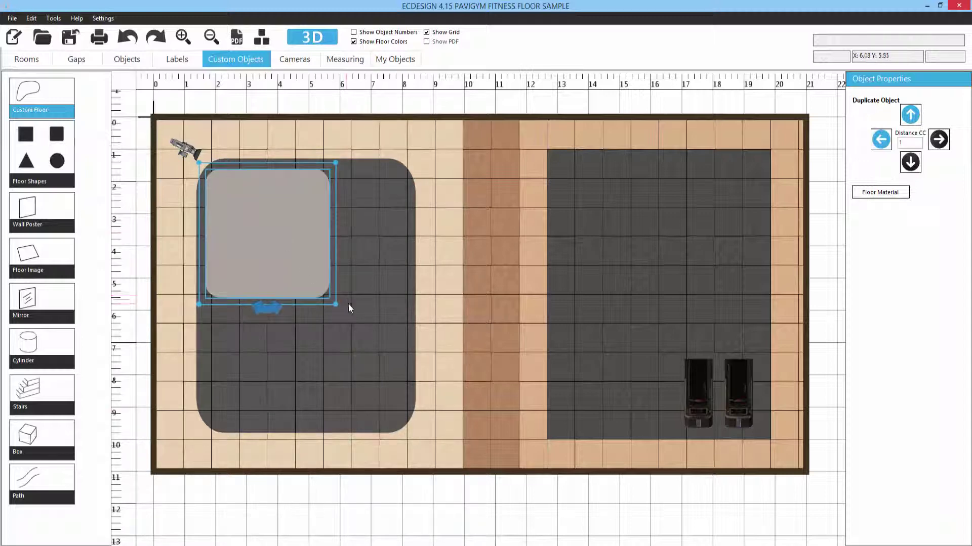
{"action": "mouse_move", "coordinate": [336, 304]}
{"action": "left_mouse_down"}
{"action": "mouse_move", "coordinate": [363, 373]}
{"action": "mouse_move", "coordinate": [411, 432]}
{"action": "left_mouse_up"}
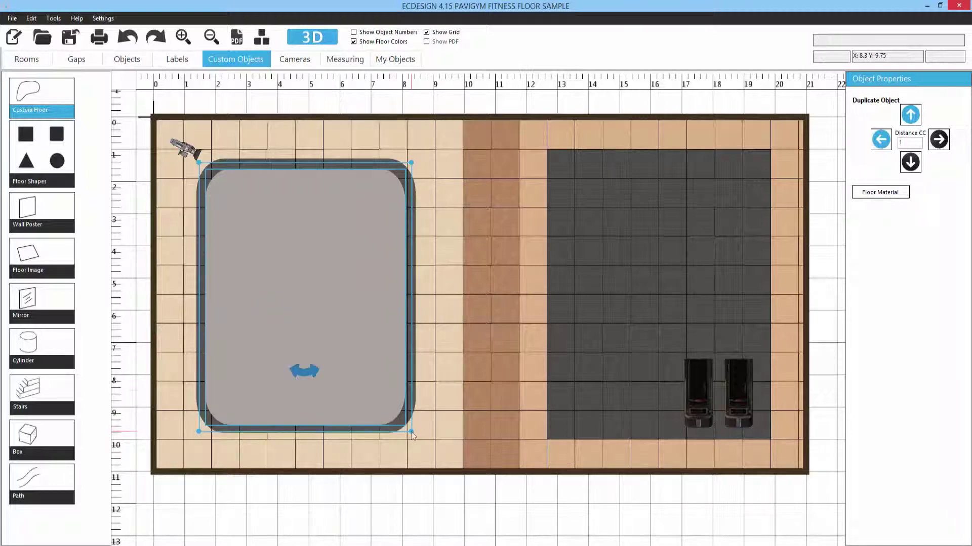
{"action": "left_click", "coordinate": [880, 192]}
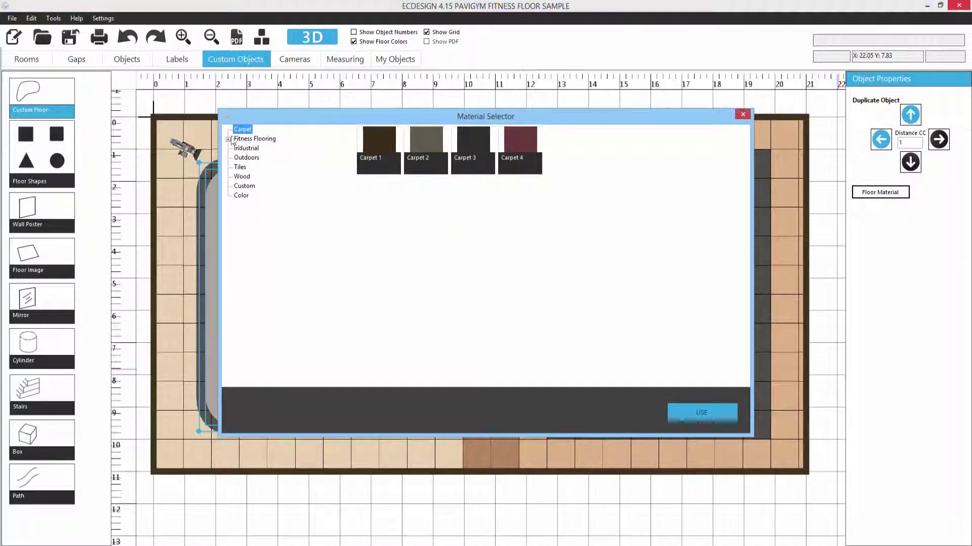
{"action": "left_click", "coordinate": [228, 139]}
{"action": "left_click", "coordinate": [237, 148]}
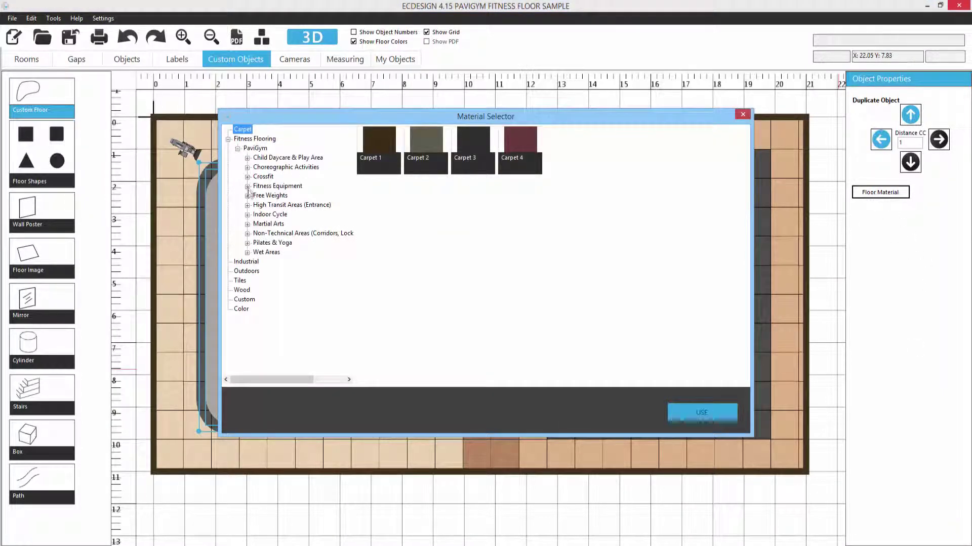
{"action": "left_click", "coordinate": [248, 186]}
{"action": "left_click", "coordinate": [268, 214]}
{"action": "left_click", "coordinate": [384, 146]}
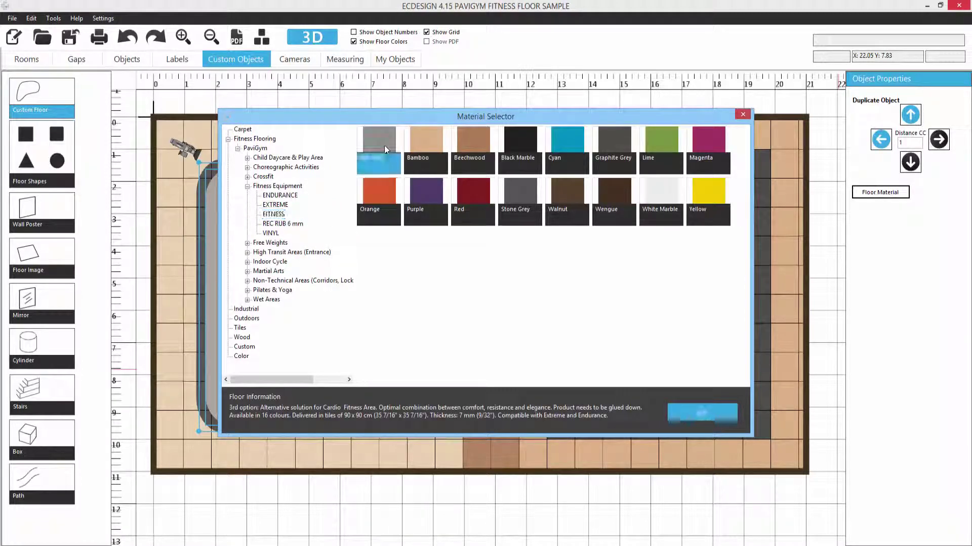
{"action": "left_click", "coordinate": [683, 412]}
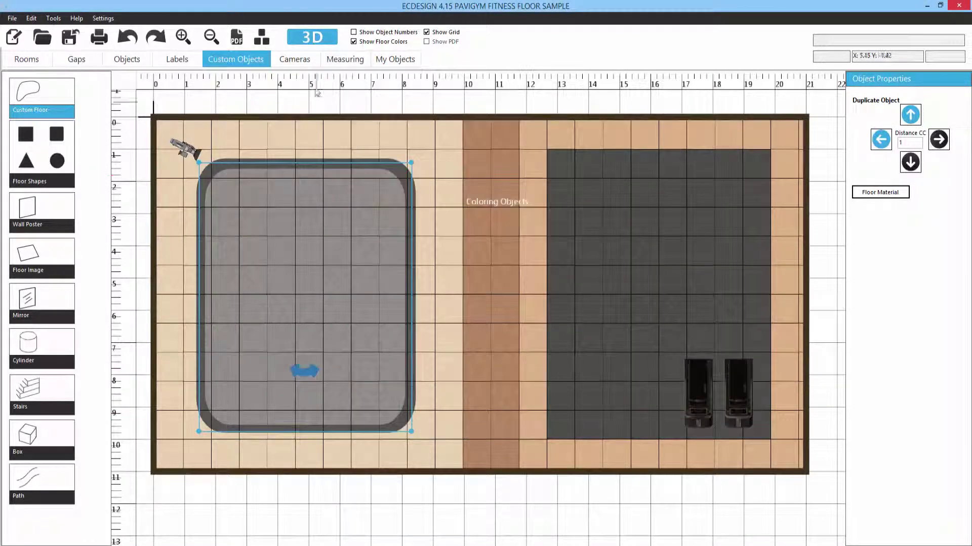
{"action": "left_click", "coordinate": [313, 40]}
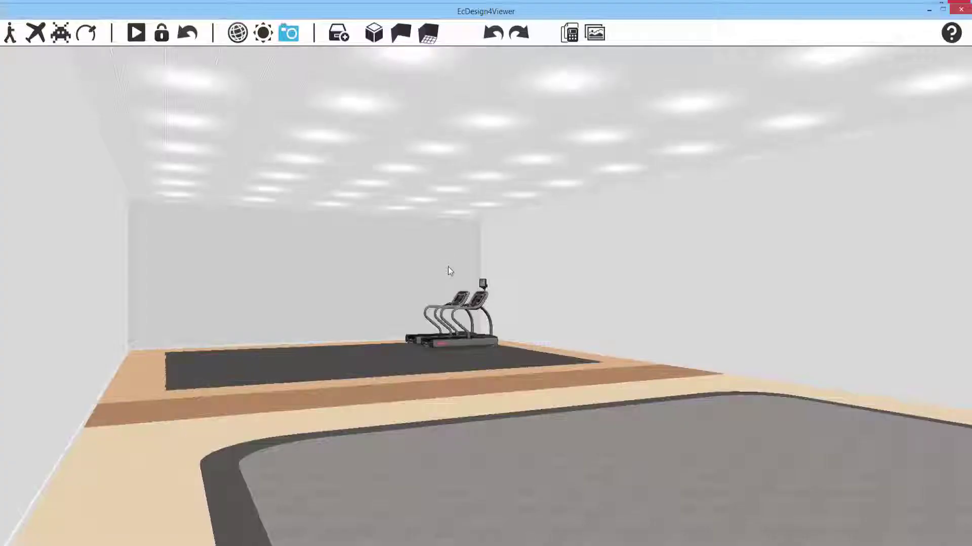
Place a Life Fitness Synrgy 360 XL COMBO FXTF rig on the grey floor zone.
{"action": "left_click_drag", "start_coordinate": [450, 272], "coordinate": [552, 327]}
{"action": "left_click", "coordinate": [339, 33]}
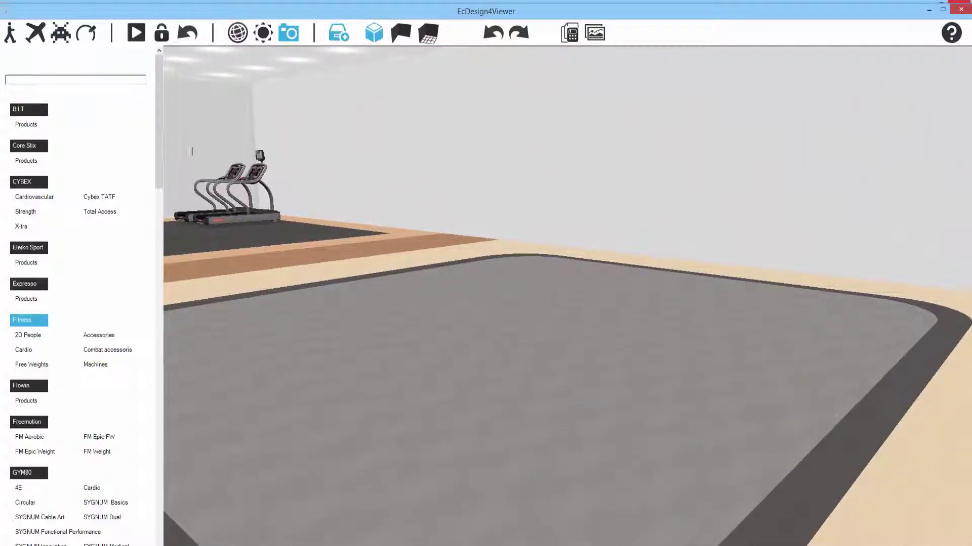
{"action": "scroll", "coordinate": [146, 294], "scroll_direction": "down", "scroll_amount": 15}
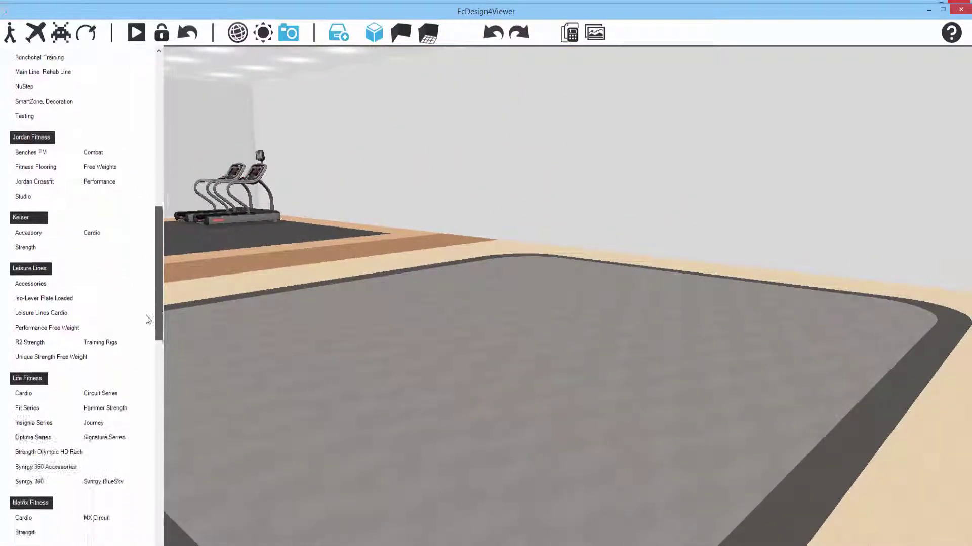
{"action": "scroll", "coordinate": [145, 342], "scroll_direction": "down", "scroll_amount": 1}
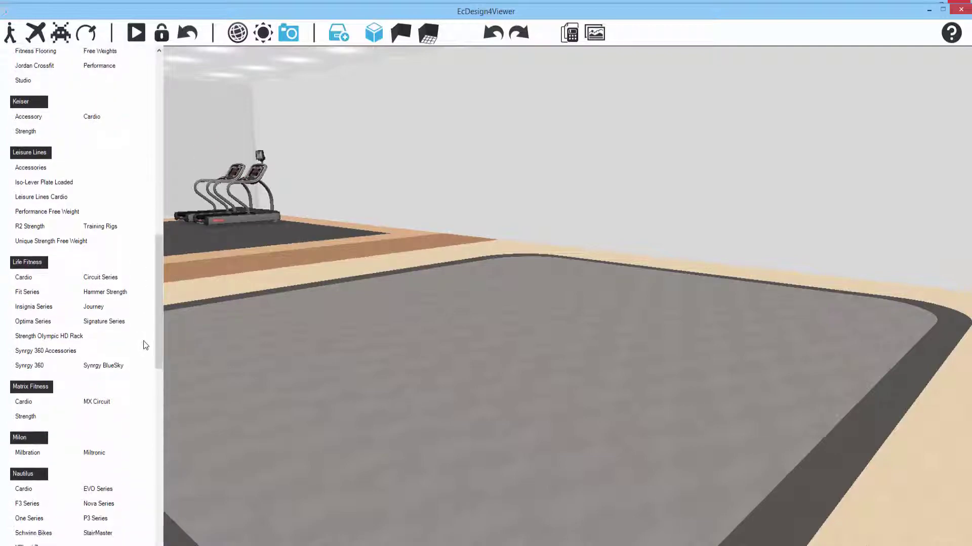
{"action": "left_click", "coordinate": [36, 364]}
{"action": "left_click_drag", "start_coordinate": [70, 360], "coordinate": [416, 323]}
Set the rig's frame colour to Platinum, confirming it for the whole rig line.
{"action": "left_click", "coordinate": [485, 174]}
{"action": "left_click", "coordinate": [858, 162]}
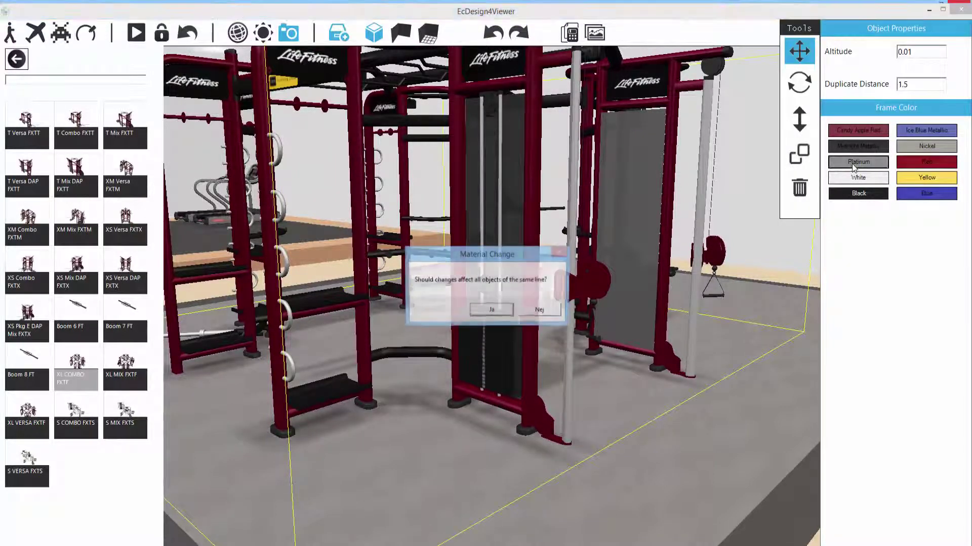
{"action": "left_click", "coordinate": [491, 310]}
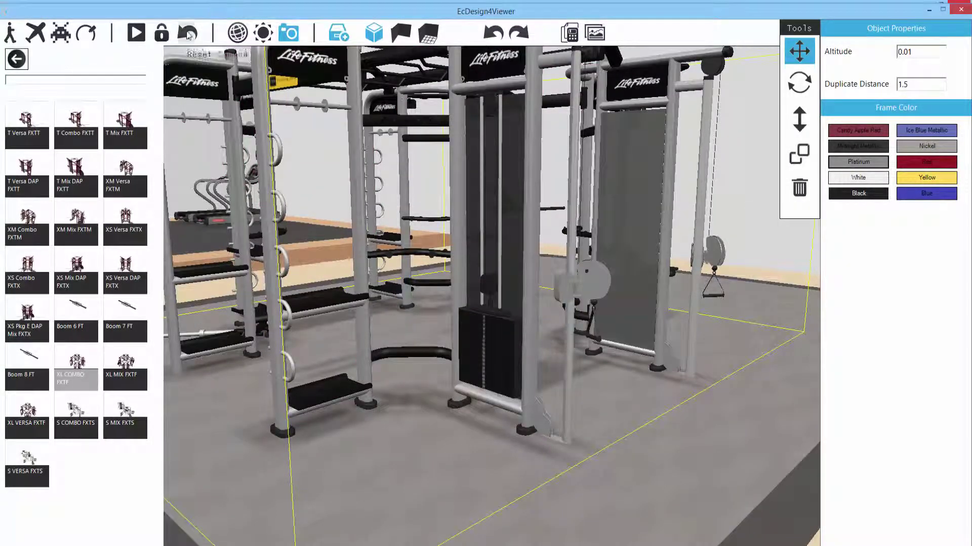
{"action": "left_click", "coordinate": [97, 36]}
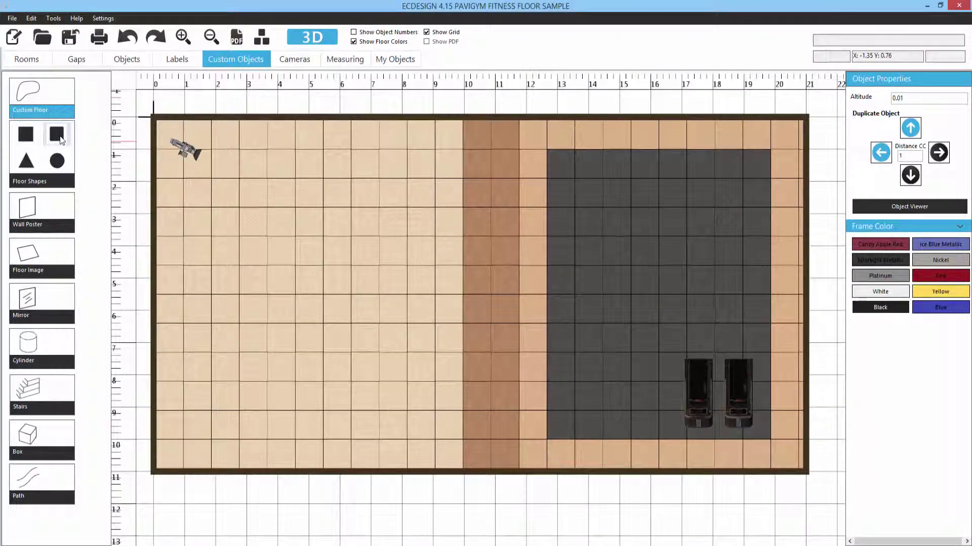
Place two overlapping rounded-square floor tiles and combine them into one stepped shape.
{"action": "left_click_drag", "start_coordinate": [60, 140], "coordinate": [297, 209]}
{"action": "left_click_drag", "start_coordinate": [57, 126], "coordinate": [381, 308]}
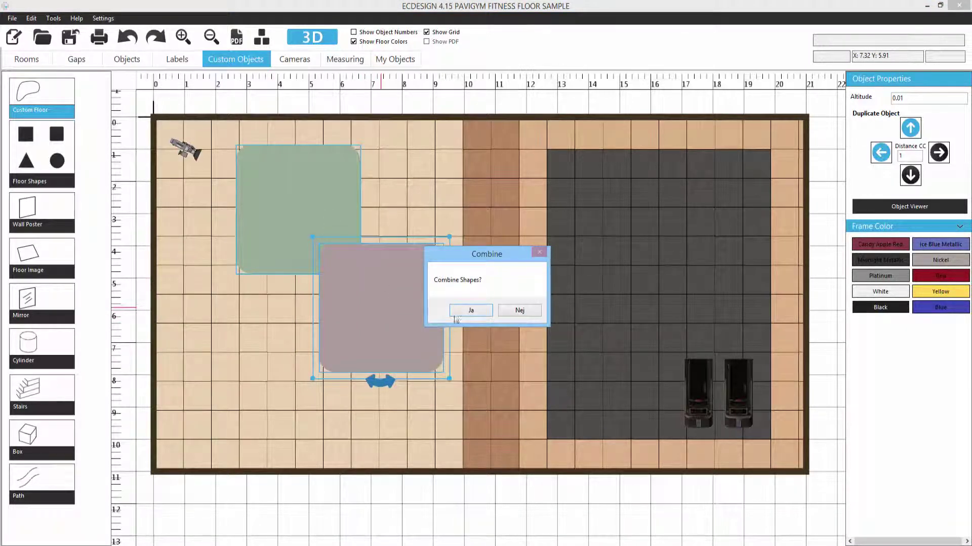
{"action": "left_click", "coordinate": [471, 310]}
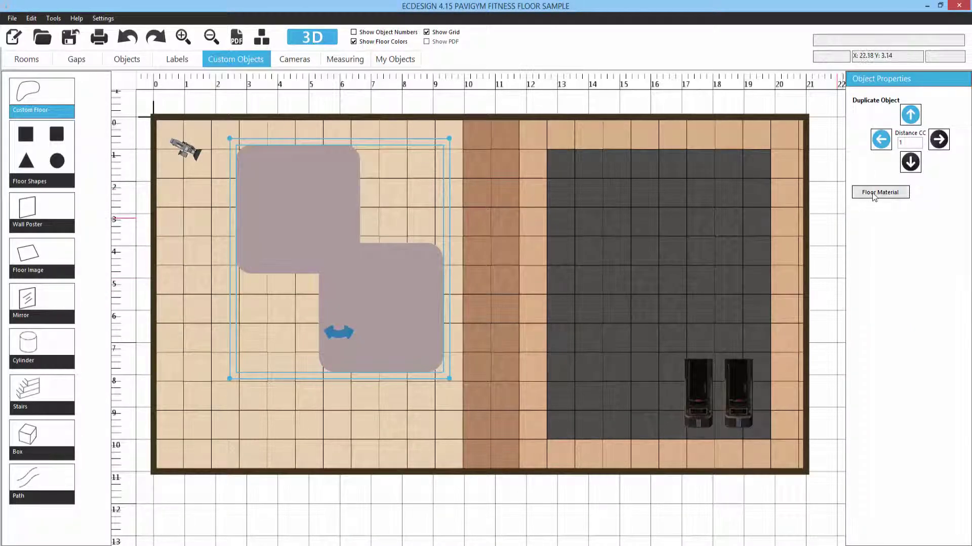
Floor the combined shape in PaviGym FITNESS Red and check it in 3D.
{"action": "left_click", "coordinate": [880, 192]}
{"action": "left_click", "coordinate": [228, 139]}
{"action": "left_click", "coordinate": [237, 148]}
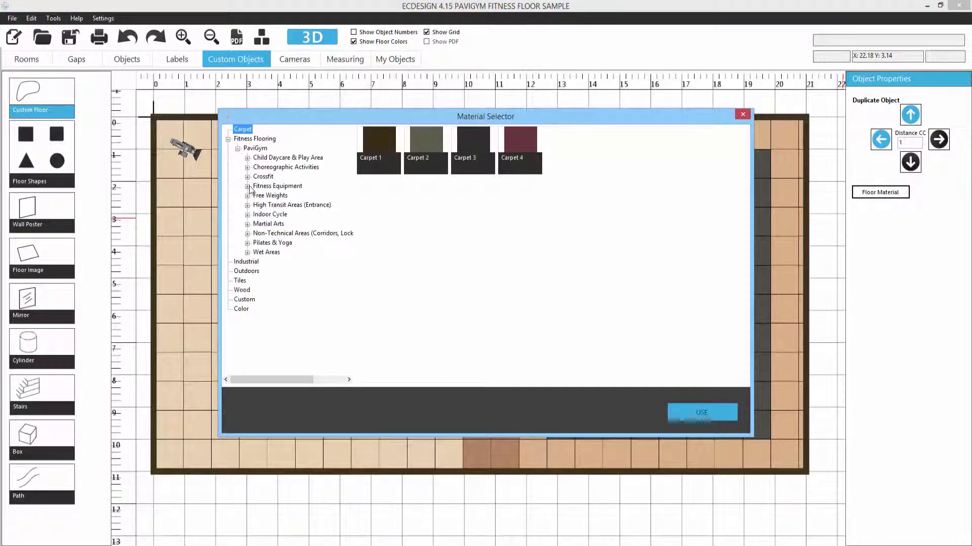
{"action": "left_click", "coordinate": [248, 186]}
{"action": "left_click", "coordinate": [273, 214]}
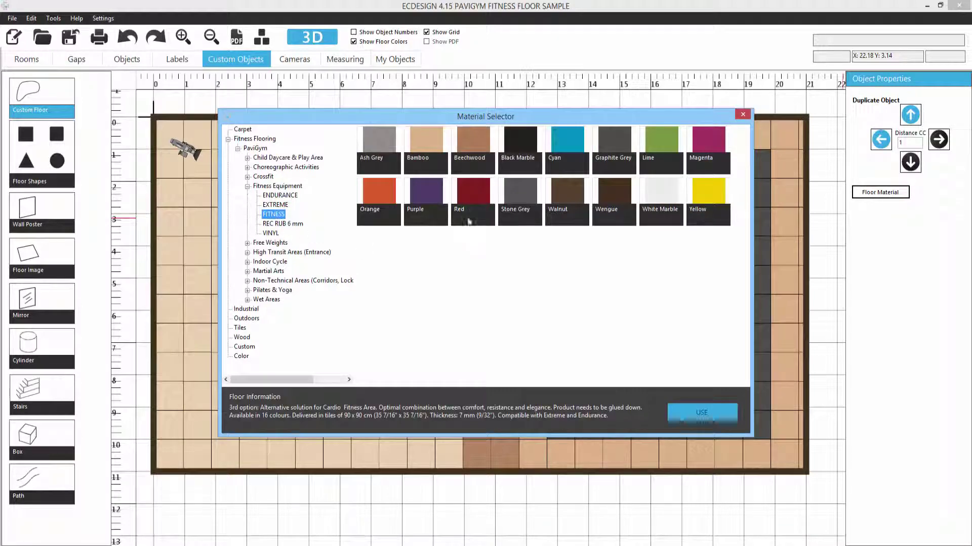
{"action": "left_click", "coordinate": [474, 197]}
{"action": "left_click", "coordinate": [681, 406]}
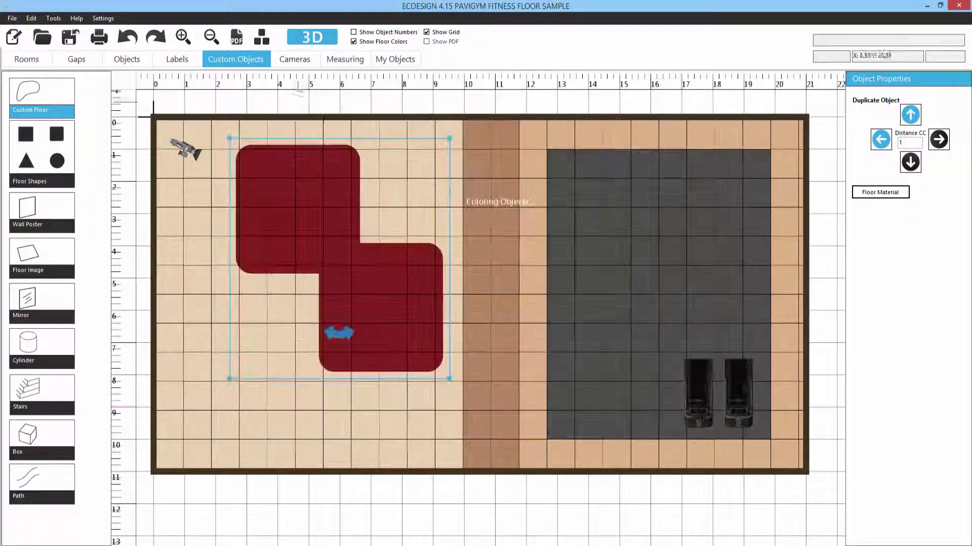
{"action": "left_click", "coordinate": [315, 36]}
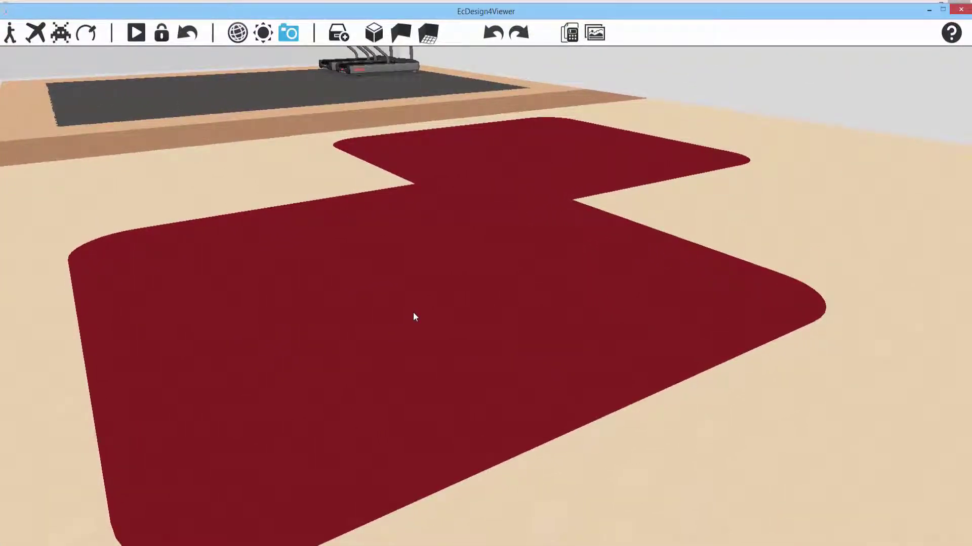
{"action": "left_click", "coordinate": [961, 9]}
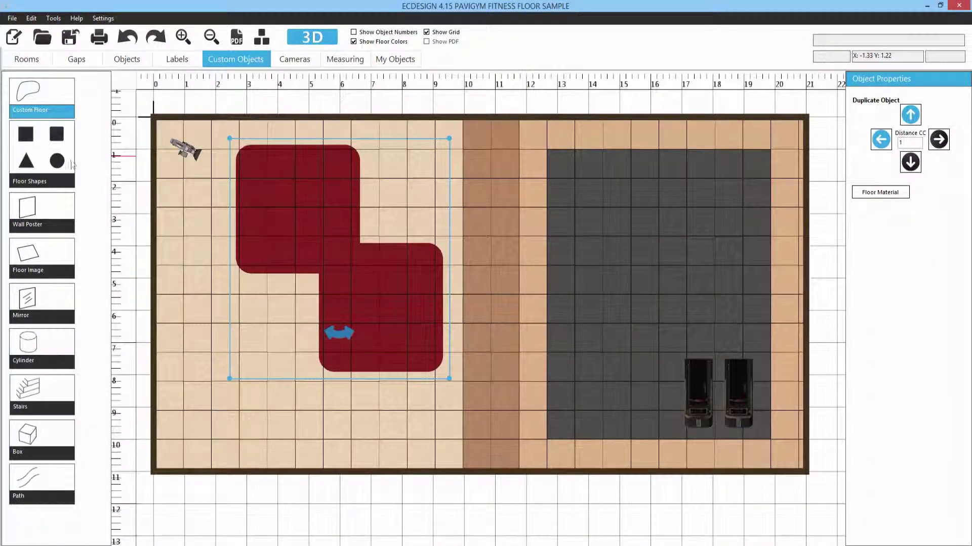
Drop a separate circle over the red floor's lower part and floor it in FITNESS Stone Grey.
{"action": "left_click_drag", "start_coordinate": [55, 167], "coordinate": [381, 360]}
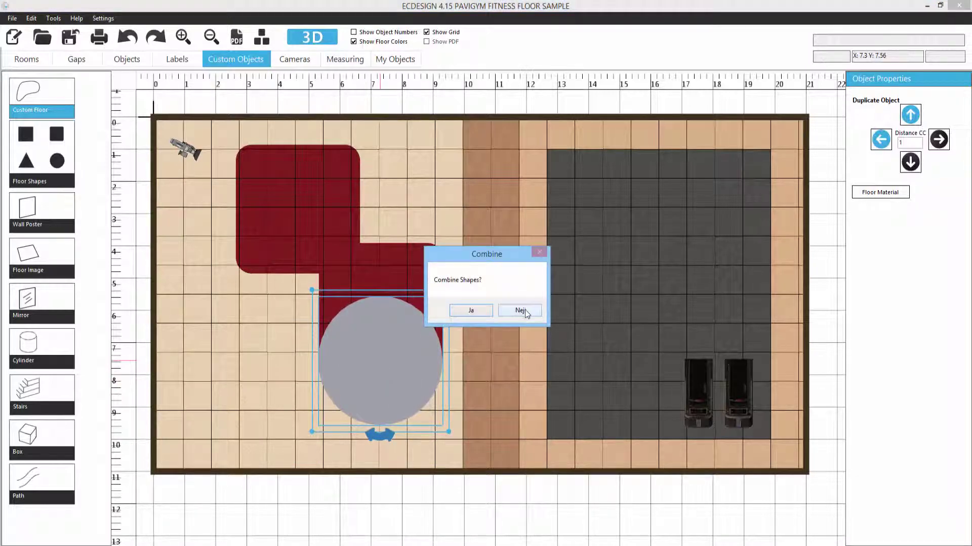
{"action": "left_click", "coordinate": [524, 310]}
{"action": "left_click", "coordinate": [880, 193]}
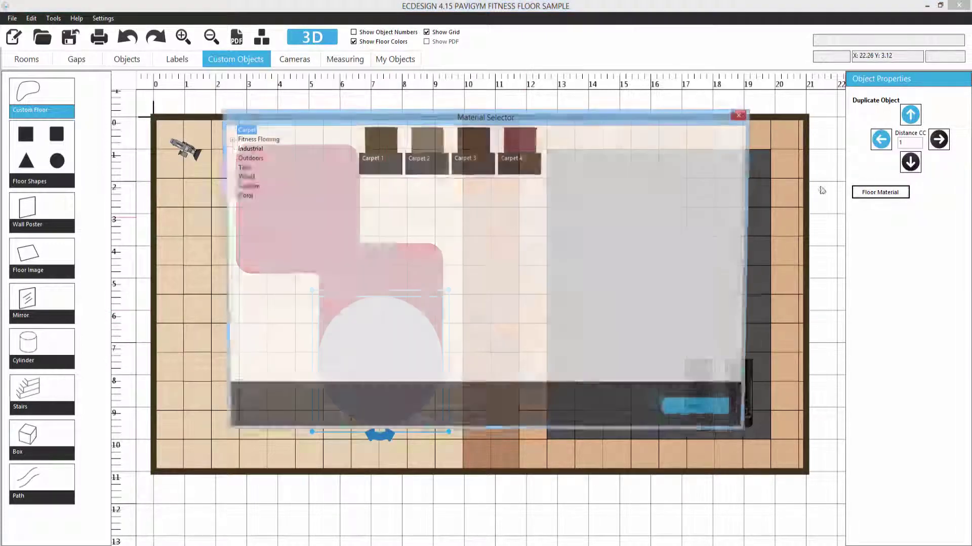
{"action": "left_click", "coordinate": [229, 140]}
{"action": "left_click", "coordinate": [238, 148]}
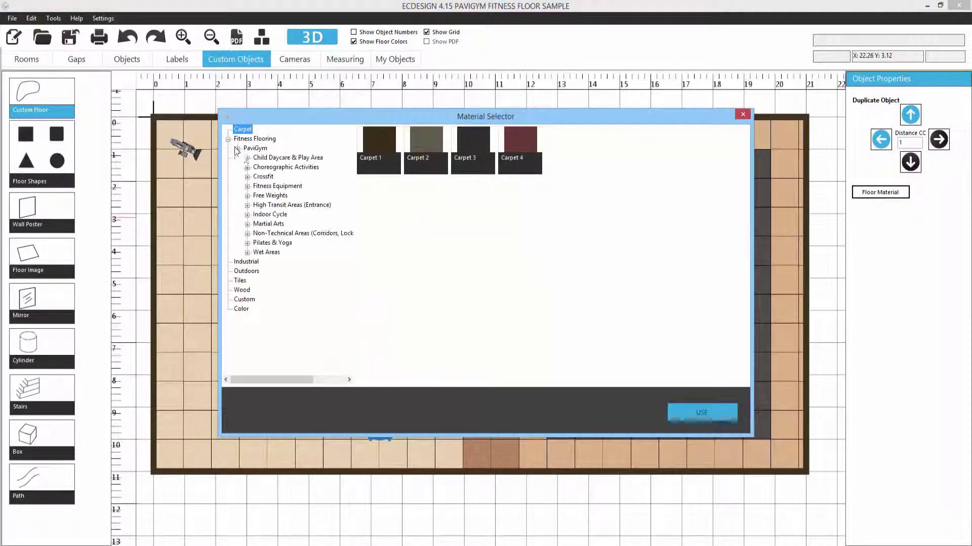
{"action": "left_click", "coordinate": [248, 187]}
{"action": "left_click", "coordinate": [273, 214]}
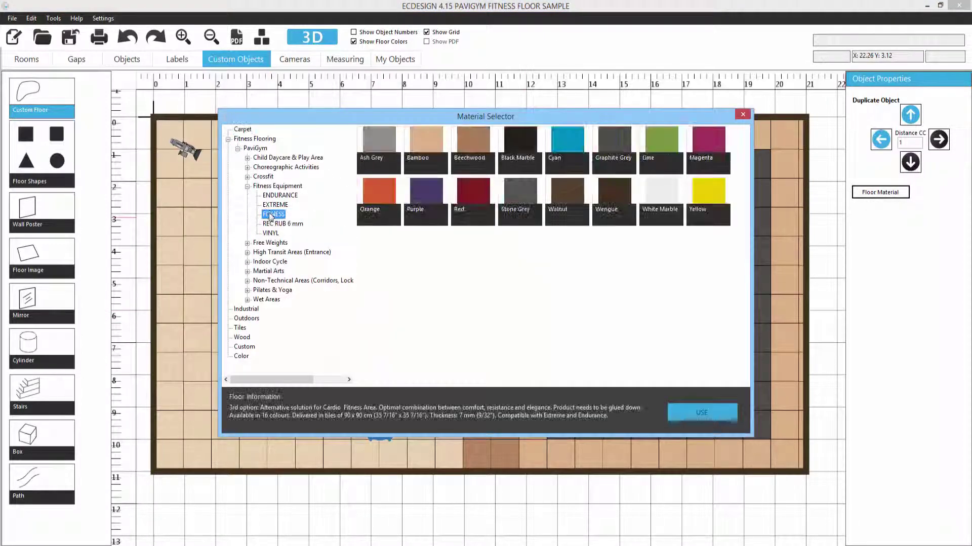
{"action": "left_click", "coordinate": [516, 192]}
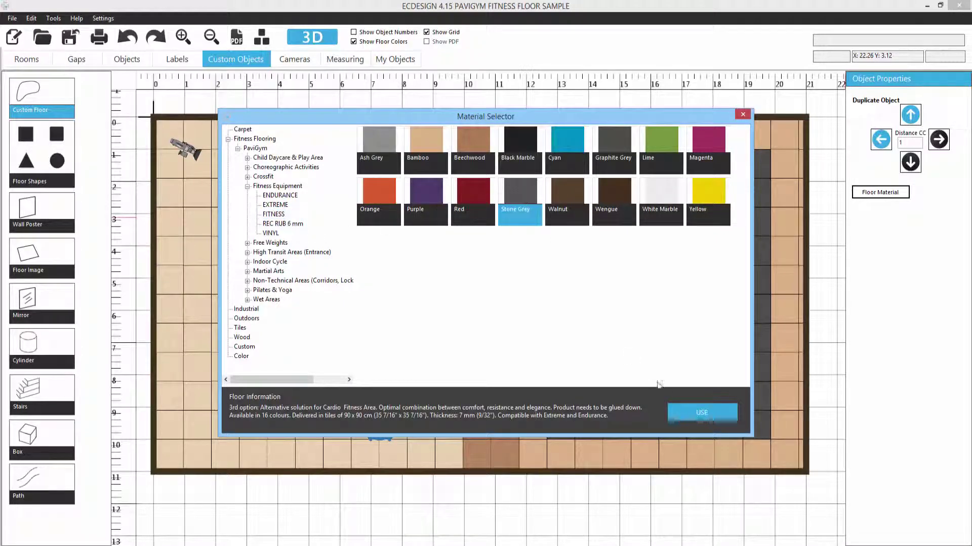
{"action": "left_click", "coordinate": [678, 406]}
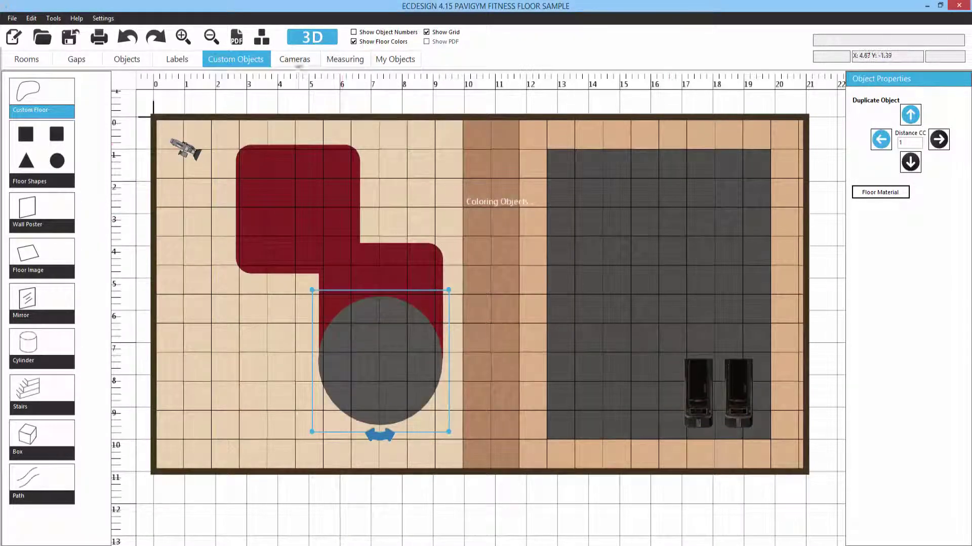
{"action": "left_click", "coordinate": [313, 40]}
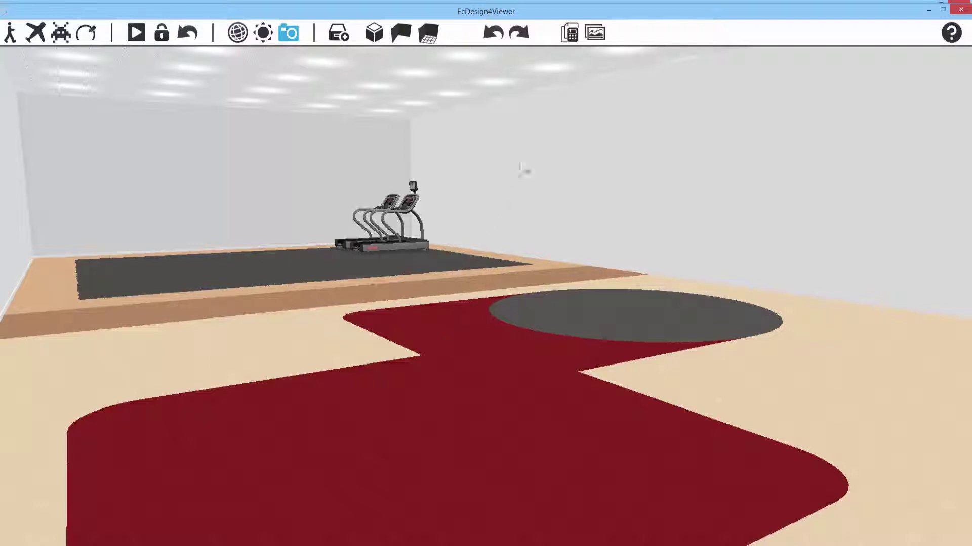
Run the Create Presentation wizard with all views ticked to generate the PDF.
{"action": "left_click", "coordinate": [595, 34]}
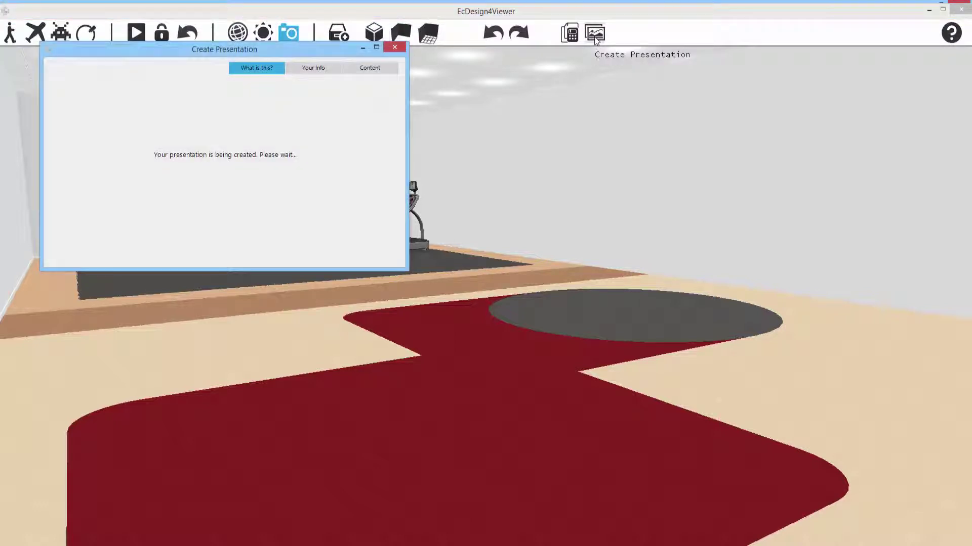
{"action": "left_click", "coordinate": [370, 264]}
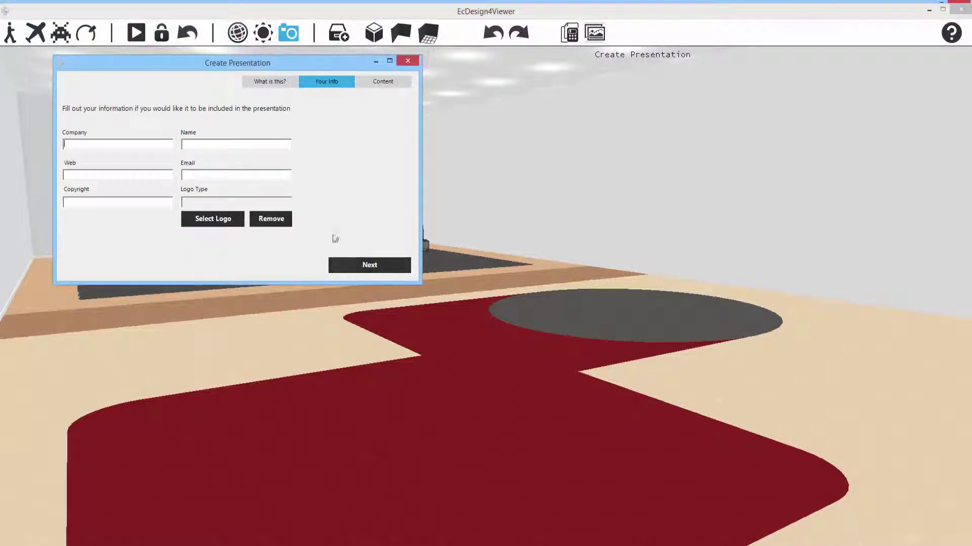
{"action": "left_click", "coordinate": [356, 263]}
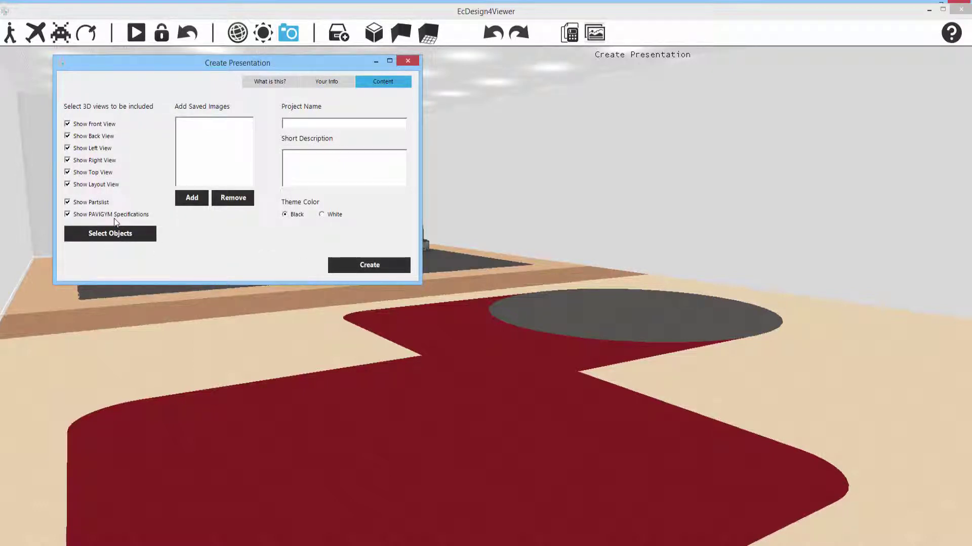
{"action": "left_click", "coordinate": [380, 271]}
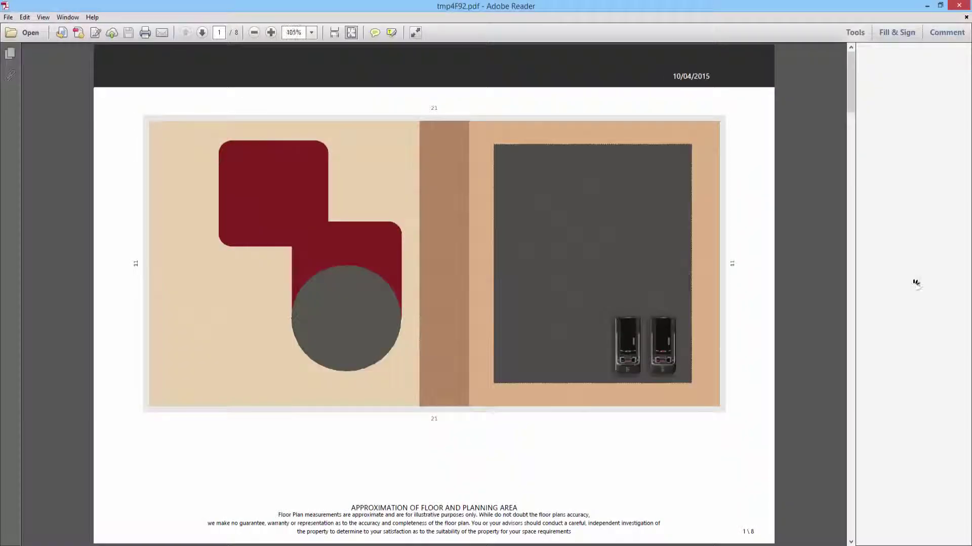
Scroll through PDF pages 4–7 showing the objects and Room 1 tiles.
{"action": "scroll", "coordinate": [395, 307], "scroll_direction": "down", "scroll_amount": 2}
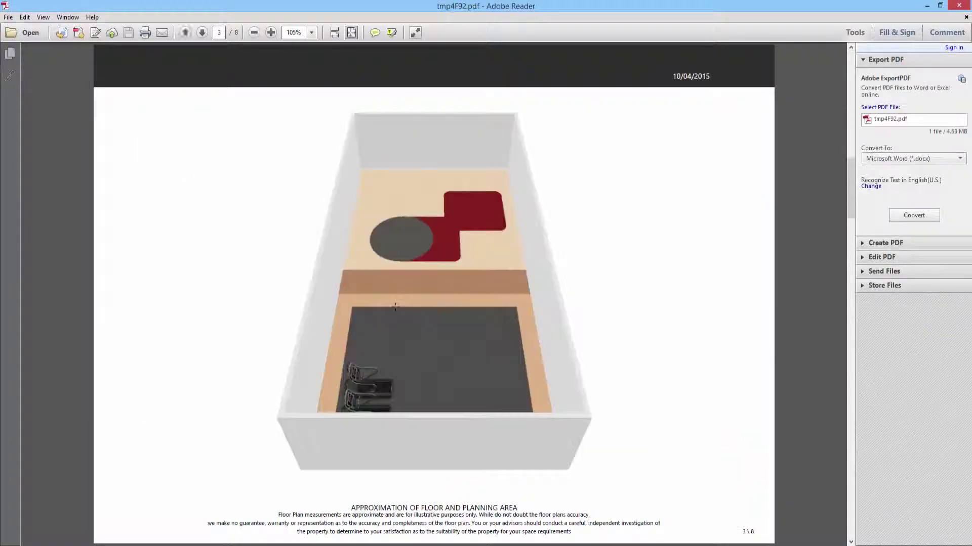
{"action": "scroll", "coordinate": [395, 307], "scroll_direction": "down", "scroll_amount": 1}
{"action": "scroll", "coordinate": [395, 307], "scroll_direction": "down", "scroll_amount": 2}
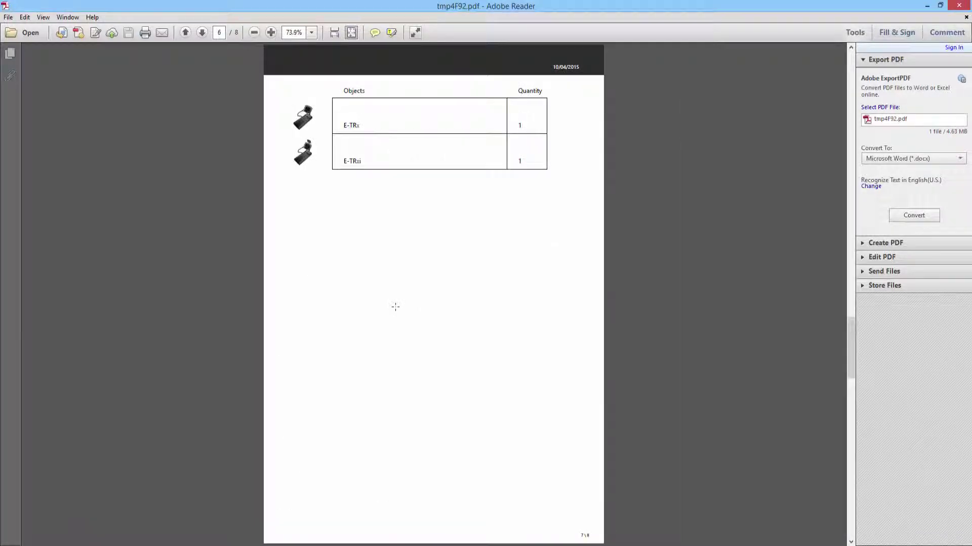
{"action": "scroll", "coordinate": [395, 307], "scroll_direction": "down", "scroll_amount": 1}
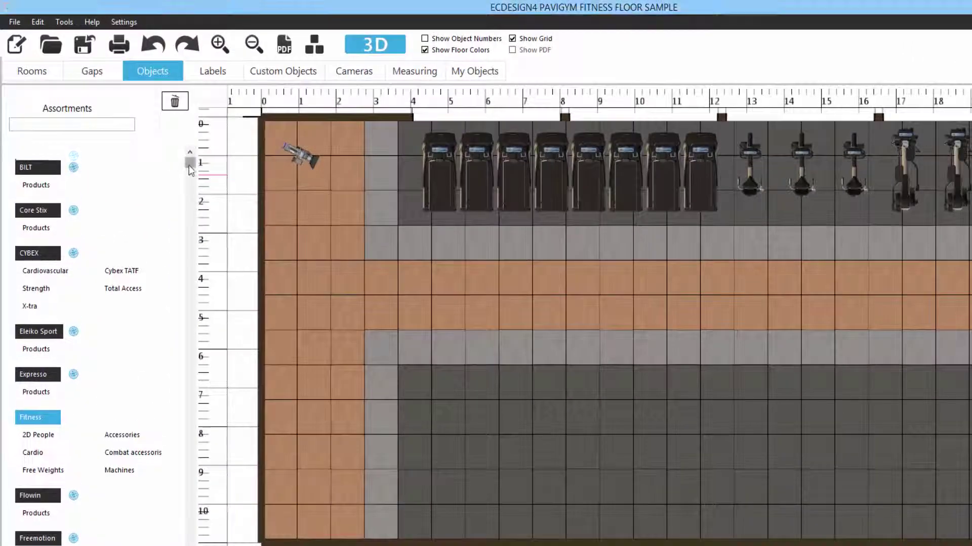
Scroll the Assortments list to PaviGym and open Training Concepts > Functional Zone.
{"action": "scroll", "coordinate": [164, 215], "scroll_direction": "down", "scroll_amount": 5}
{"action": "scroll", "coordinate": [189, 243], "scroll_direction": "down", "scroll_amount": 15}
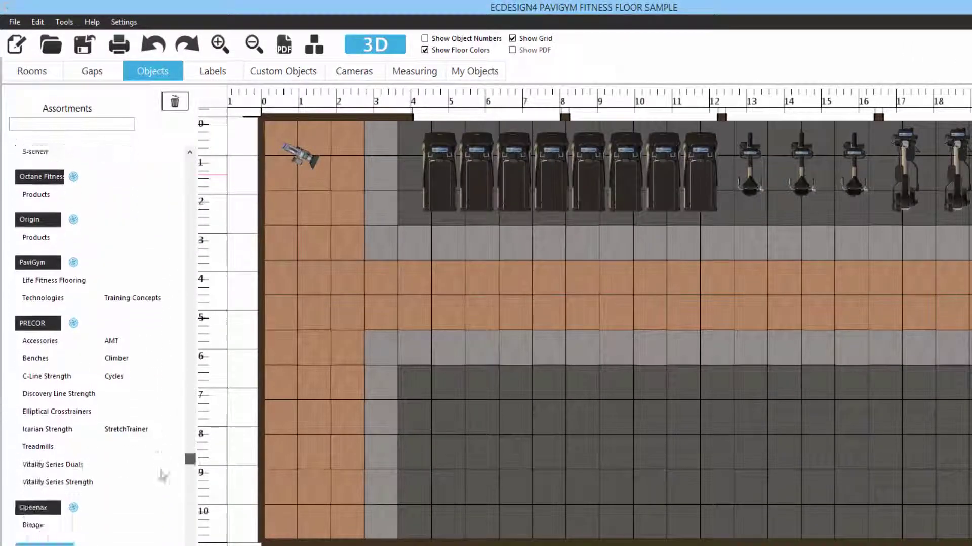
{"action": "scroll", "coordinate": [158, 486], "scroll_direction": "down", "scroll_amount": 3}
{"action": "scroll", "coordinate": [157, 483], "scroll_direction": "up", "scroll_amount": 2}
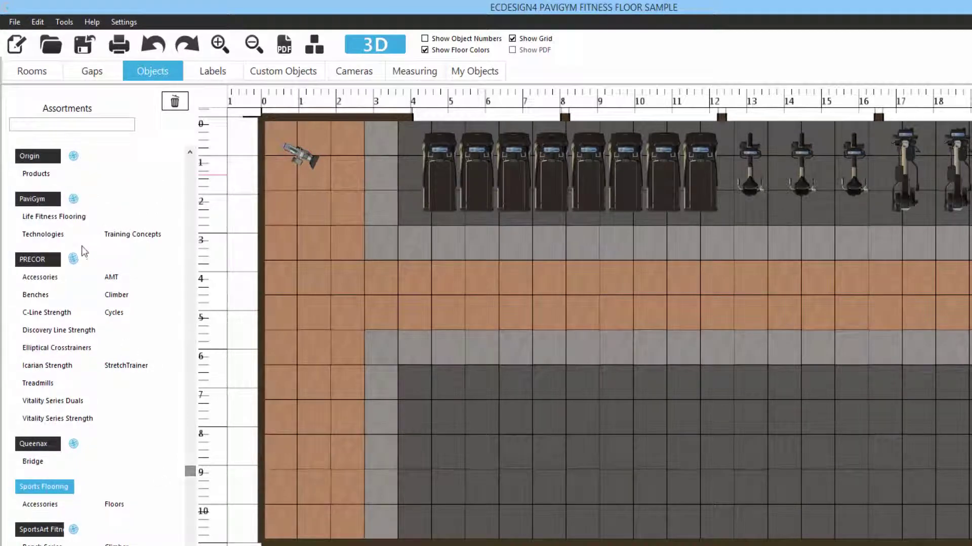
{"action": "left_click", "coordinate": [121, 238]}
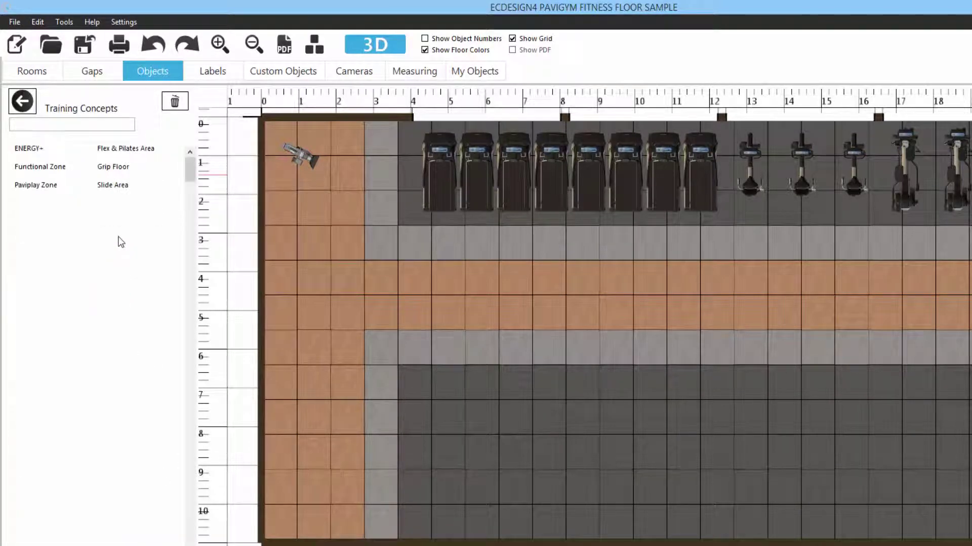
{"action": "left_click", "coordinate": [57, 173]}
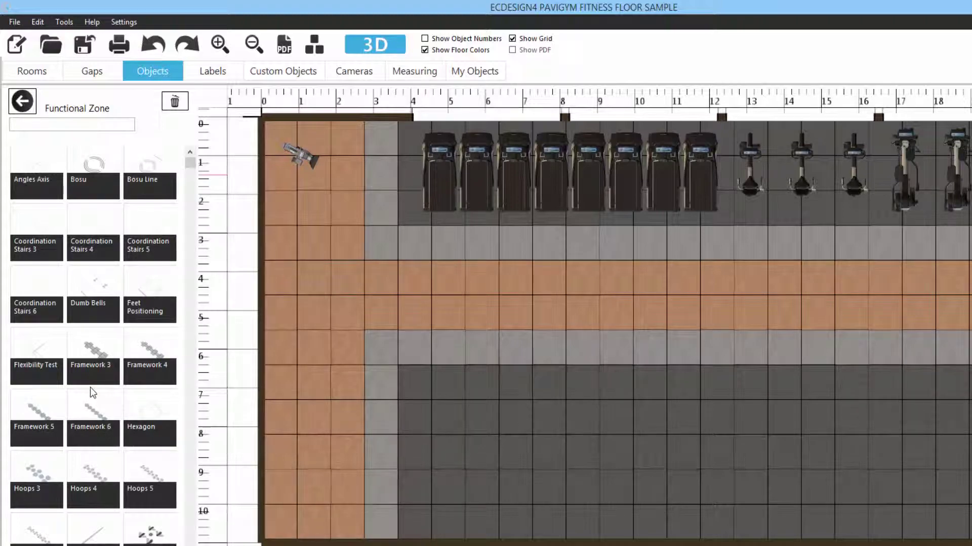
Place a Framework 6 drill on the dark floor, nudged slightly right.
{"action": "left_click_drag", "start_coordinate": [88, 421], "coordinate": [272, 437]}
{"action": "left_click_drag", "start_coordinate": [245, 396], "coordinate": [442, 378]}
{"action": "left_click_drag", "start_coordinate": [407, 351], "coordinate": [407, 351]}
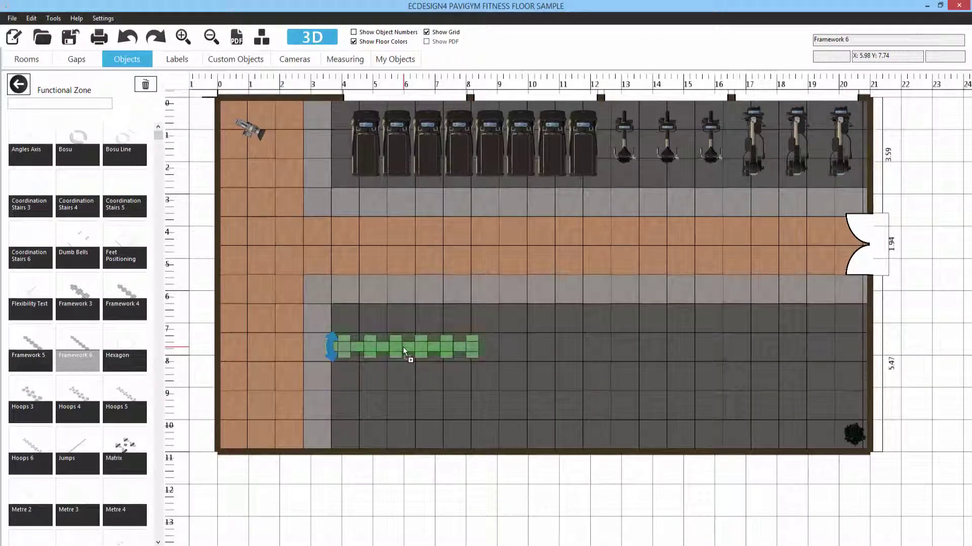
{"action": "left_click_drag", "start_coordinate": [403, 347], "coordinate": [434, 347]}
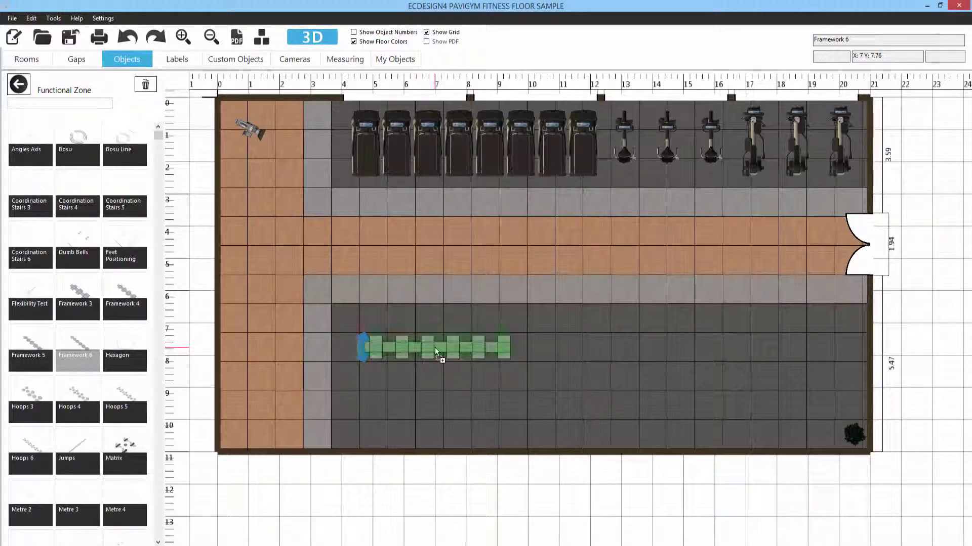
Add a Sprint Ladder 5 Tiles to the right of the framework.
{"action": "scroll", "coordinate": [41, 311], "scroll_direction": "down", "scroll_amount": 5}
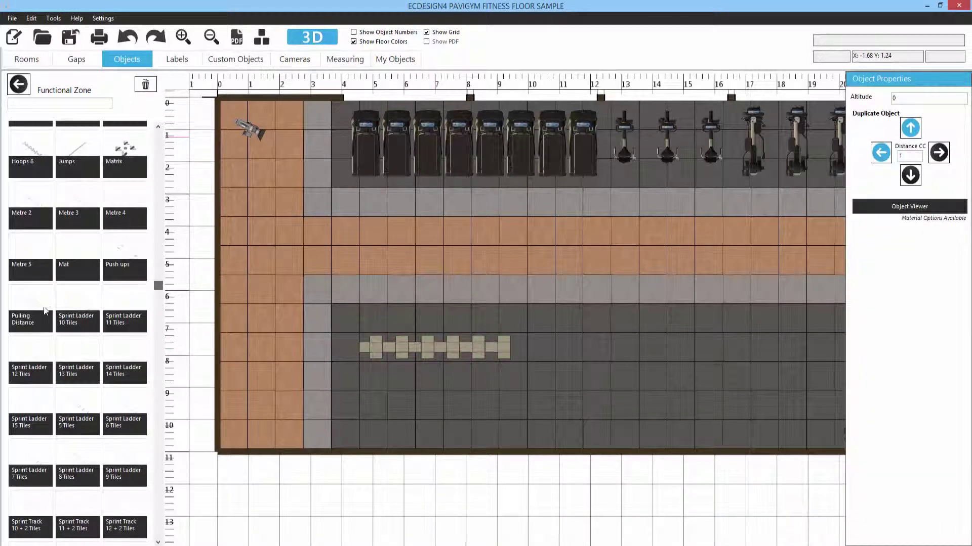
{"action": "left_click_drag", "start_coordinate": [96, 407], "coordinate": [623, 346]}
{"action": "scroll", "coordinate": [459, 348], "scroll_direction": "up", "scroll_amount": 2}
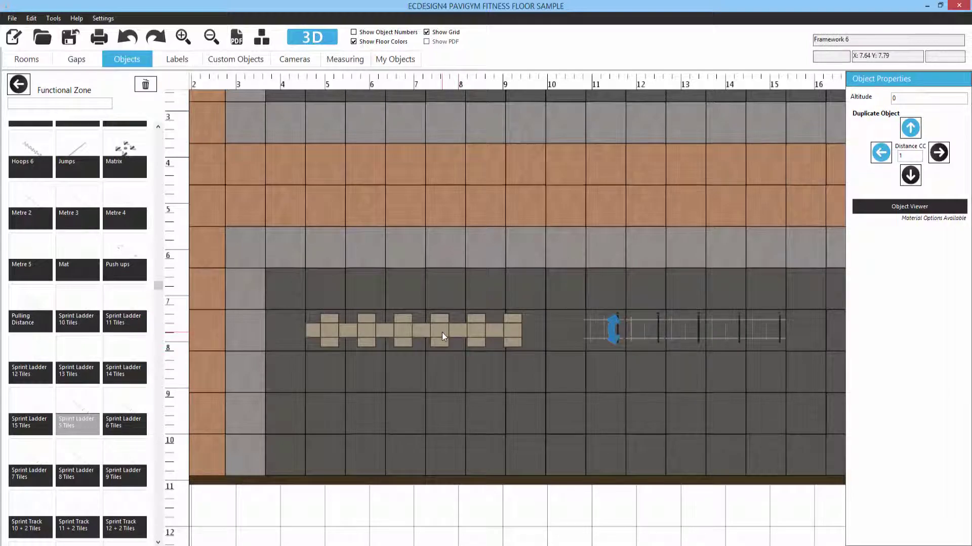
Give the Framework 6 drill's centre strip Bamboo material in the Object Viewer.
{"action": "left_click", "coordinate": [441, 332]}
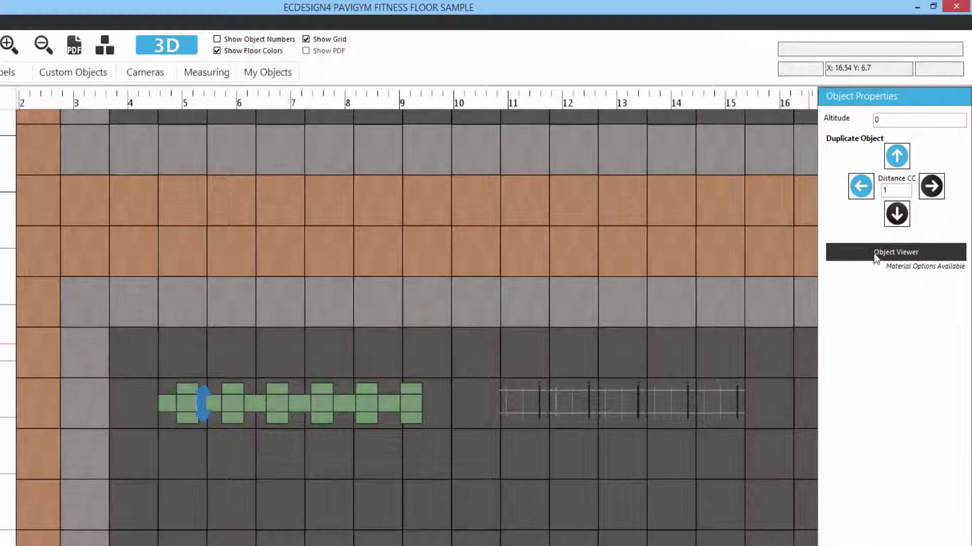
{"action": "left_click", "coordinate": [880, 233]}
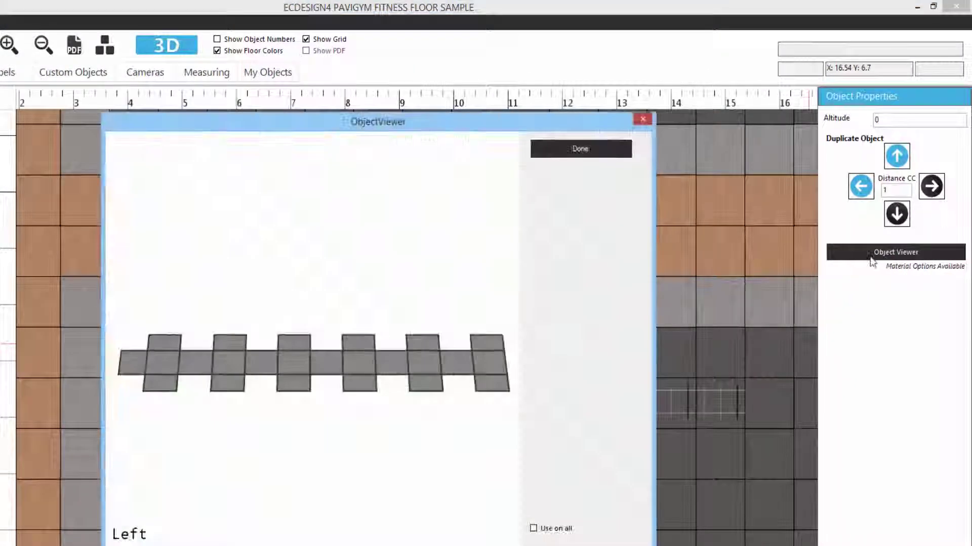
{"action": "left_click_drag", "start_coordinate": [332, 353], "coordinate": [307, 349]}
{"action": "left_click", "coordinate": [307, 351]}
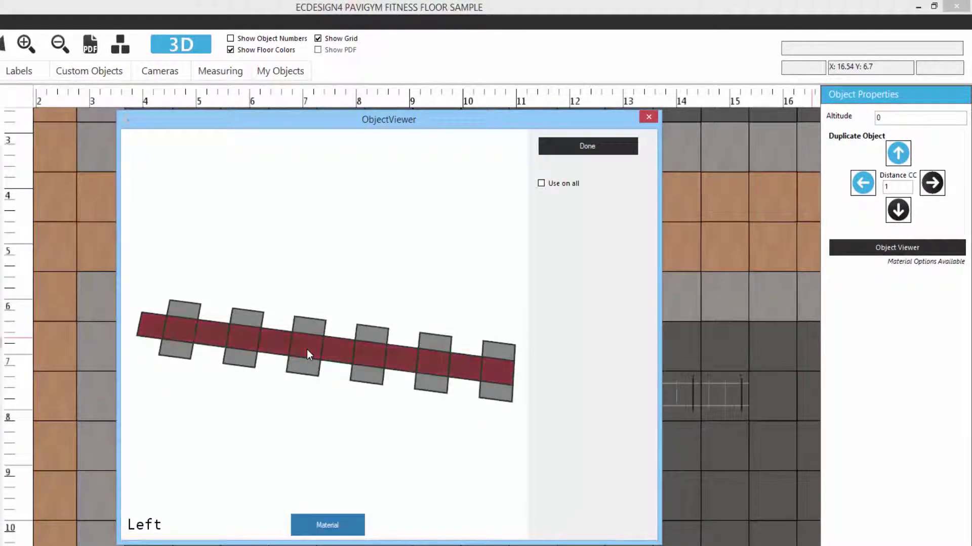
{"action": "left_click", "coordinate": [319, 526]}
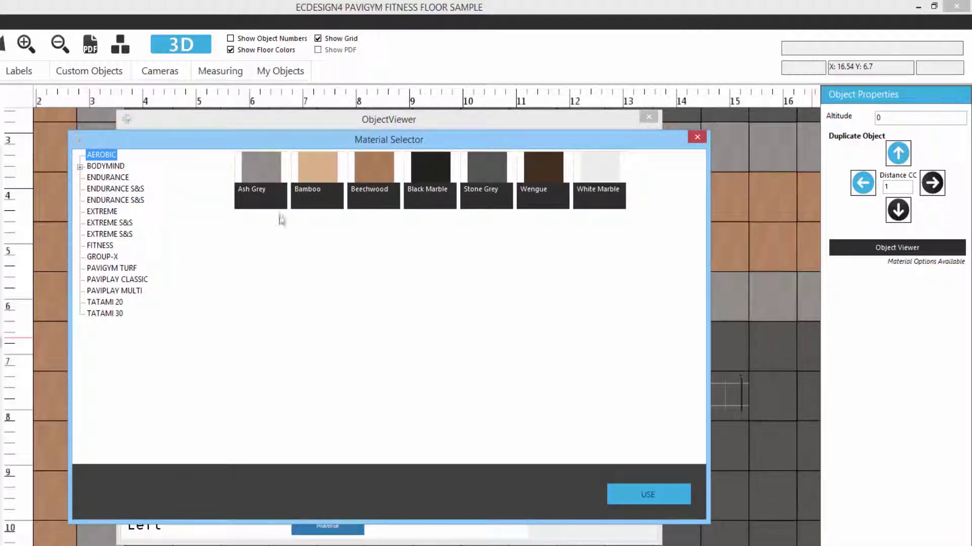
{"action": "left_click", "coordinate": [319, 170]}
{"action": "left_click", "coordinate": [627, 493]}
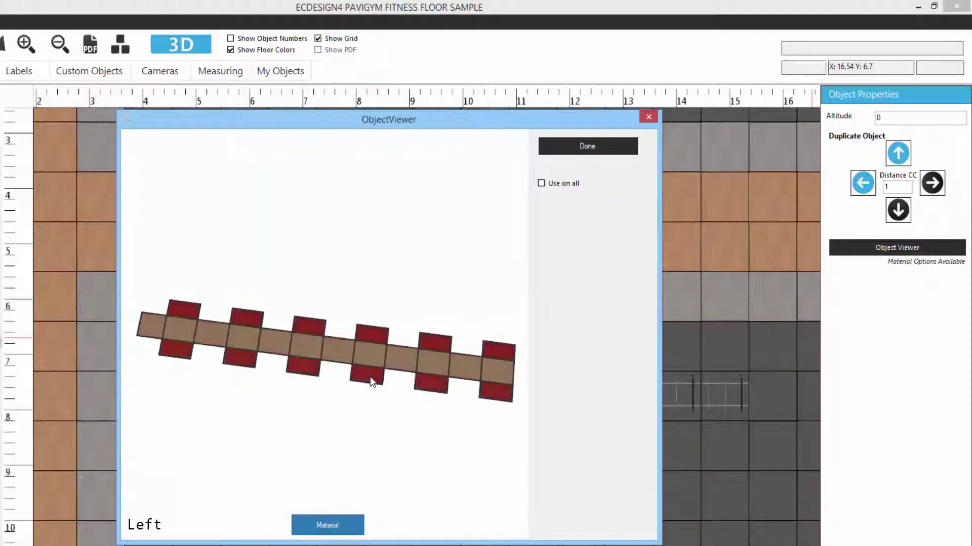
Give the framework's squares White Marble and finish the restyle.
{"action": "left_click", "coordinate": [318, 524]}
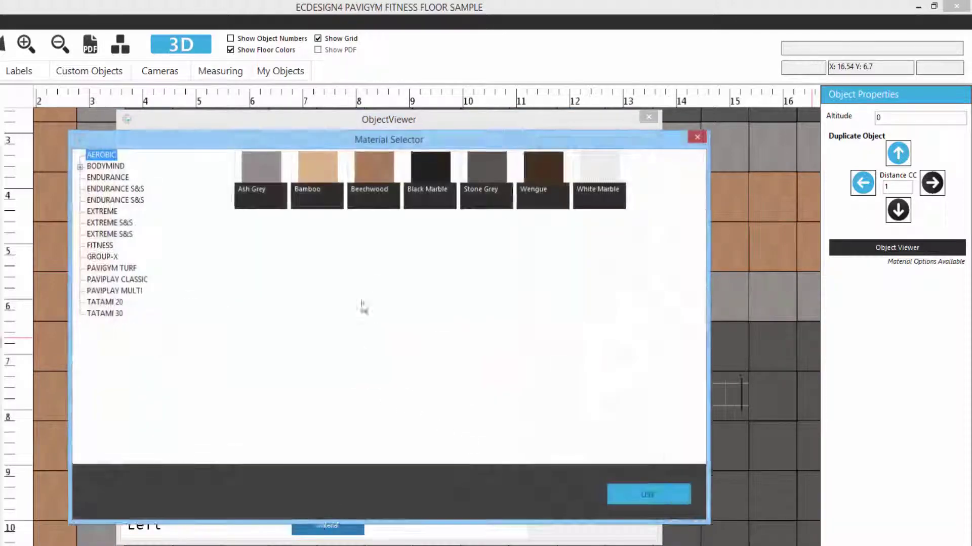
{"action": "left_click", "coordinate": [584, 172]}
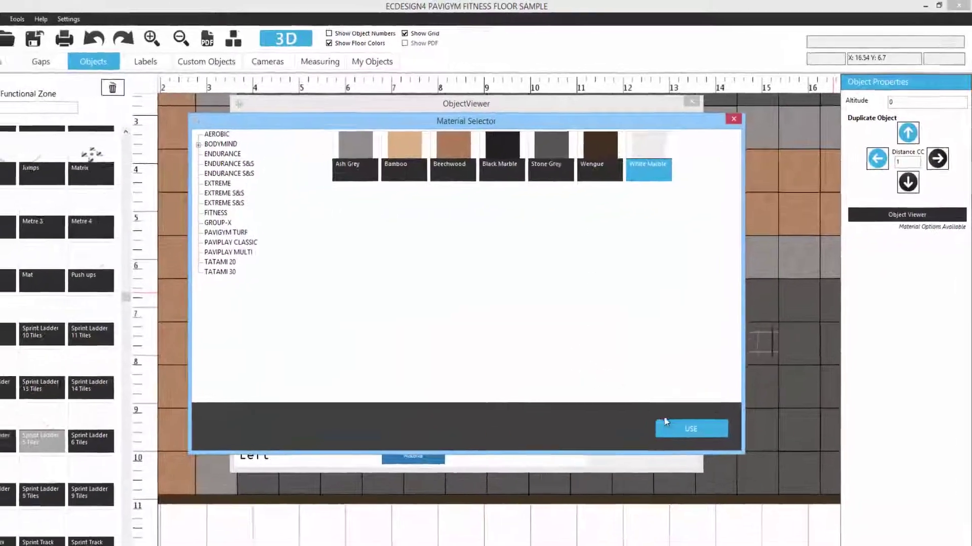
{"action": "left_click", "coordinate": [664, 470]}
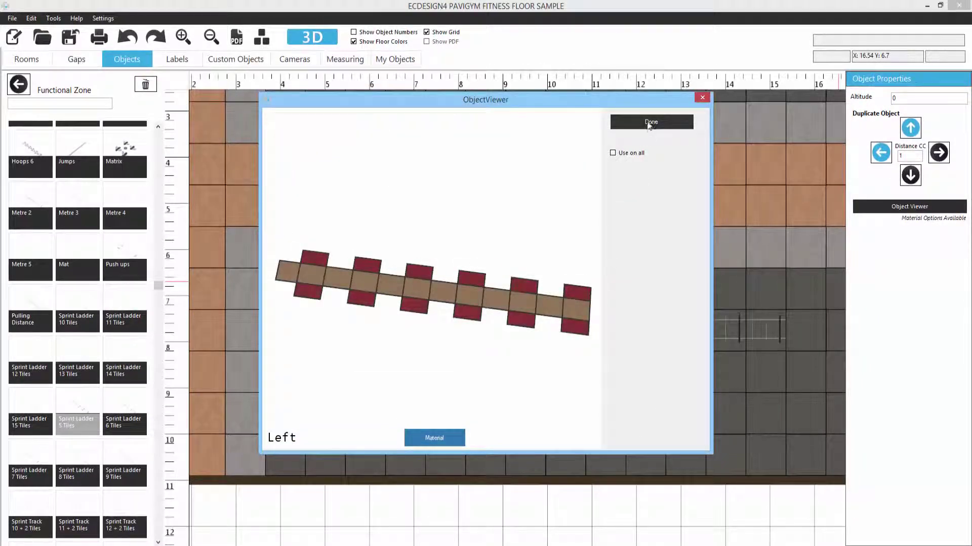
{"action": "left_click", "coordinate": [648, 122]}
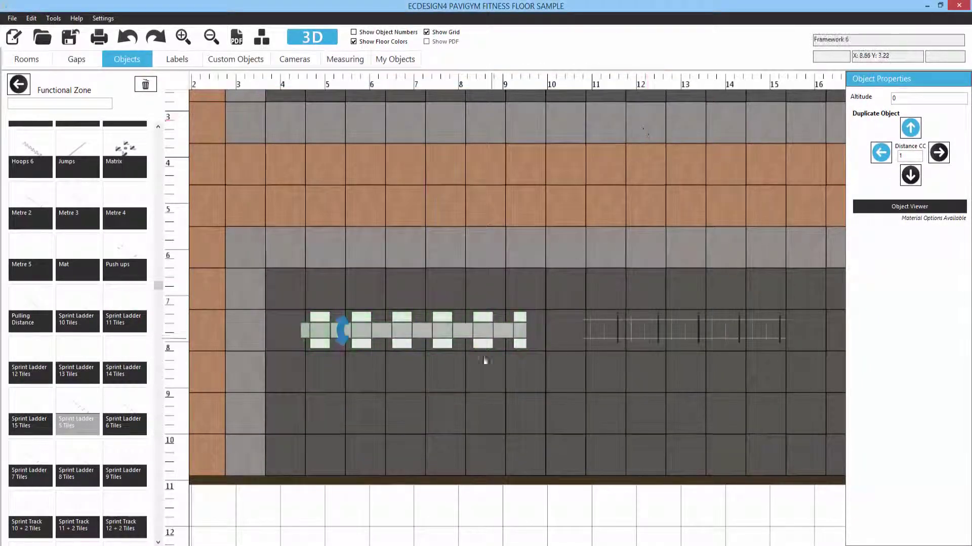
{"action": "left_click", "coordinate": [449, 503]}
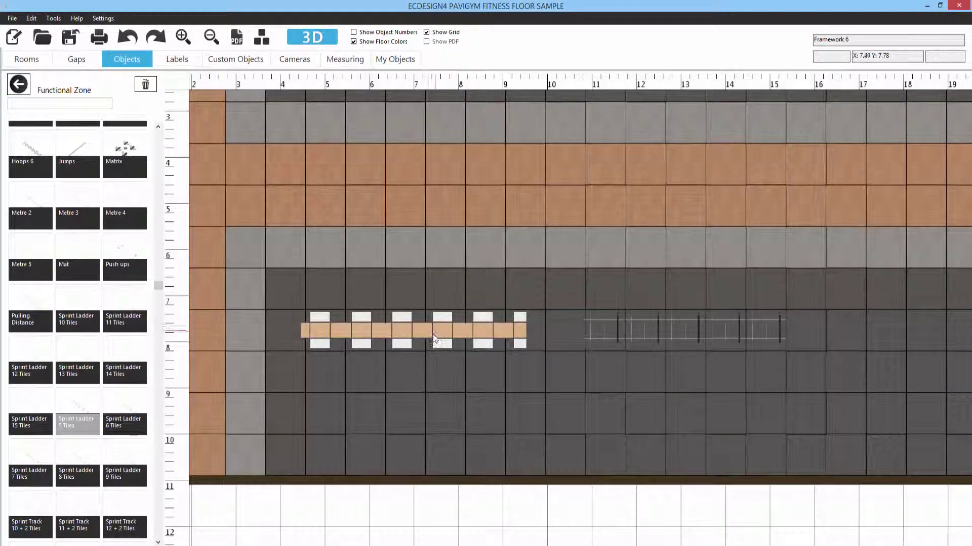
Inspect the floor drills in the 3D view.
{"action": "left_click", "coordinate": [312, 36]}
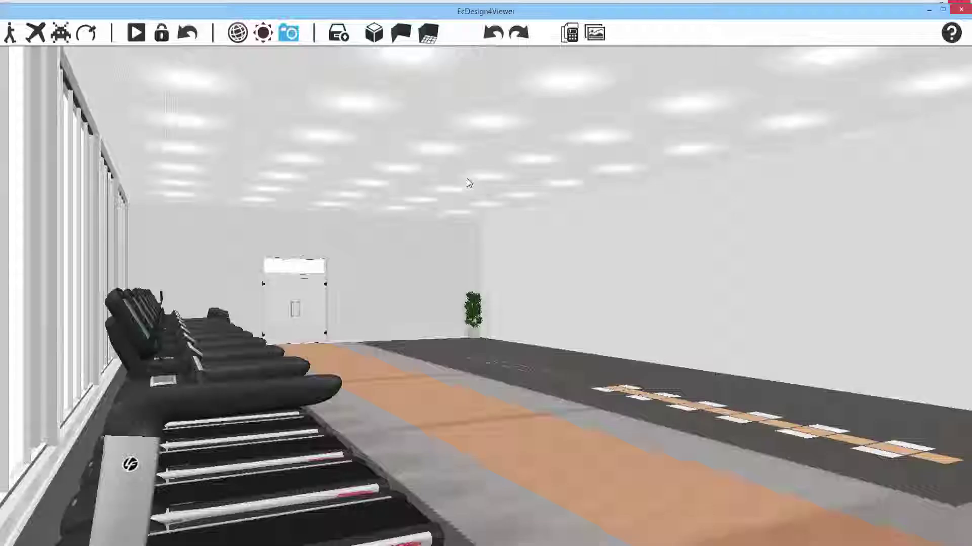
{"action": "left_click_drag", "start_coordinate": [466, 178], "coordinate": [324, 273]}
{"action": "left_click", "coordinate": [960, 9]}
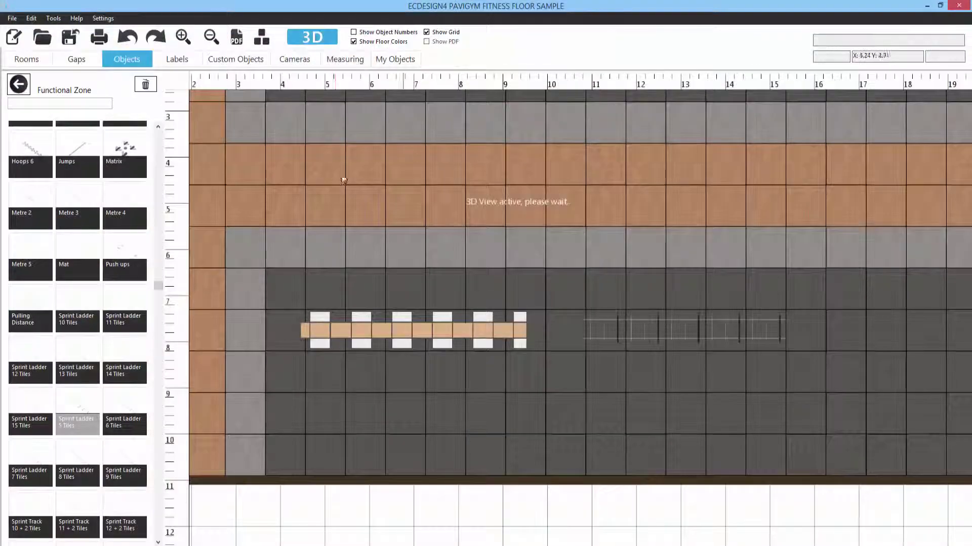
Add a Sprint Track 4 + 2 Tiles below the Sprint Ladder.
{"action": "left_click_drag", "start_coordinate": [156, 288], "coordinate": [159, 407]}
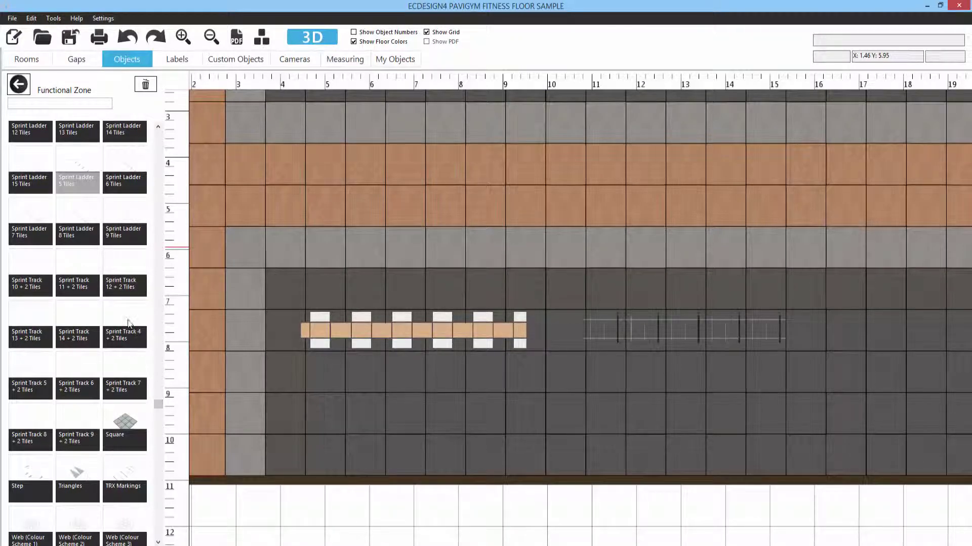
{"action": "left_click_drag", "start_coordinate": [128, 324], "coordinate": [709, 416]}
{"action": "left_click", "coordinate": [783, 422]}
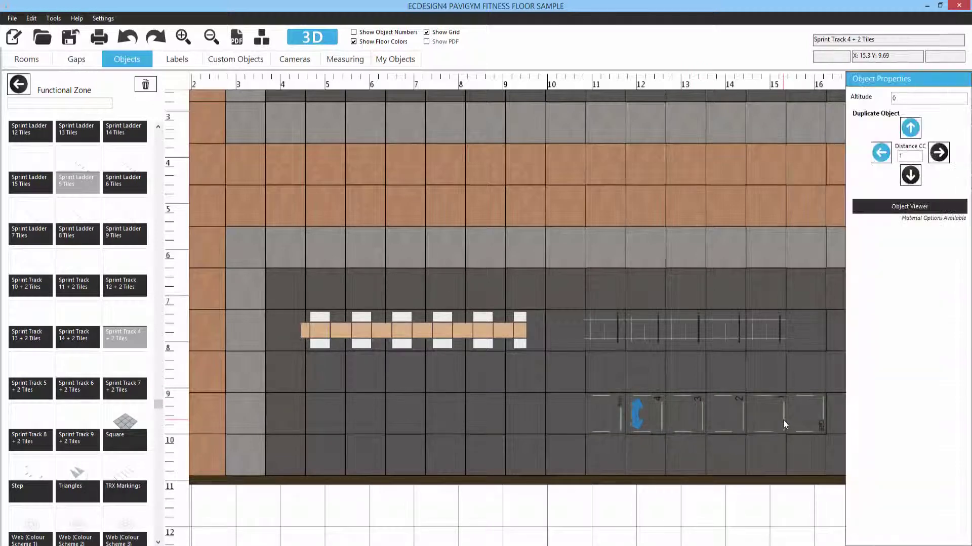
Restyle the sprint track's markings in Beechwood.
{"action": "left_click", "coordinate": [918, 205]}
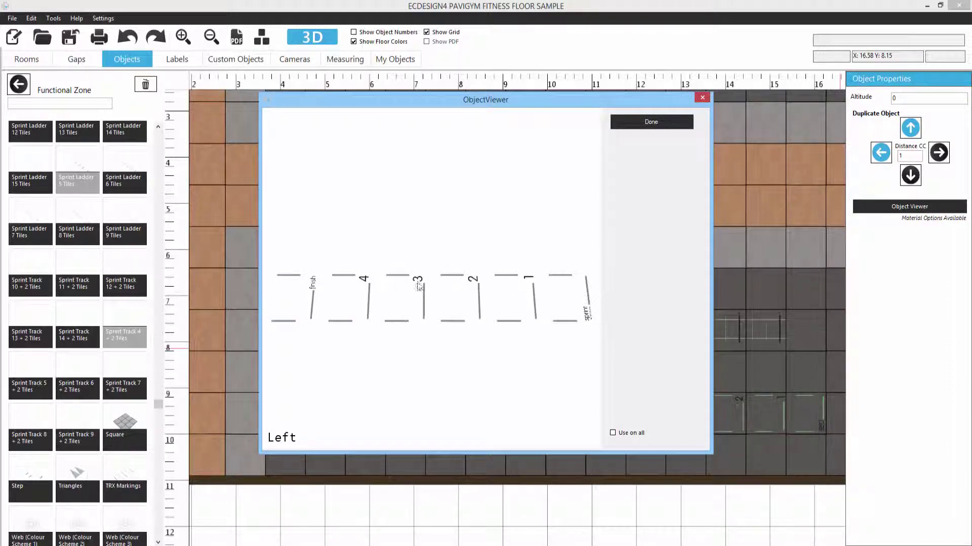
{"action": "left_click", "coordinate": [419, 300]}
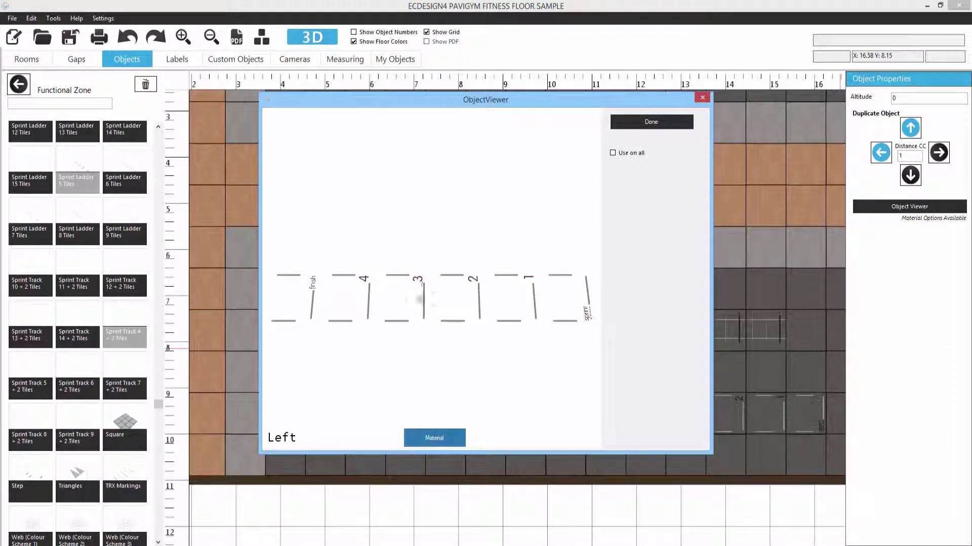
{"action": "left_click", "coordinate": [426, 434]}
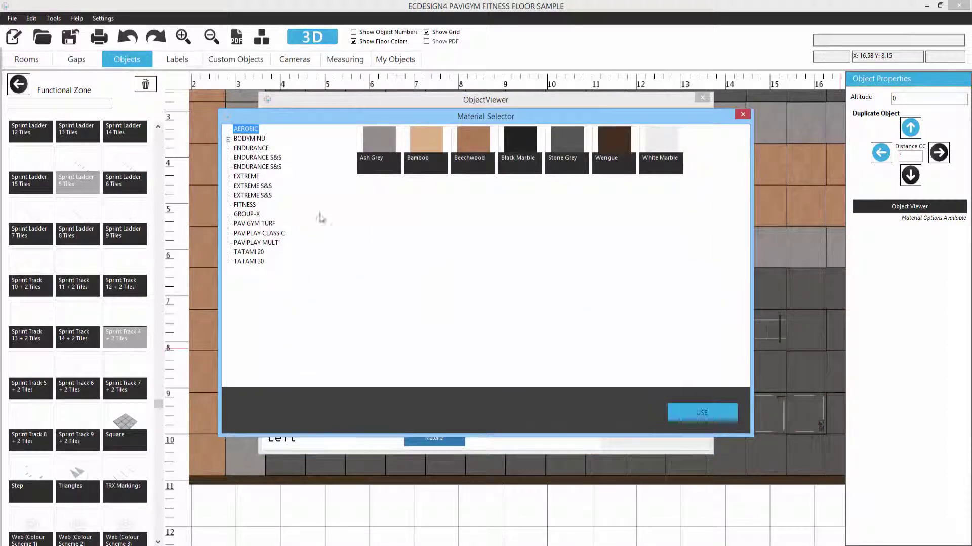
{"action": "left_click", "coordinate": [568, 143]}
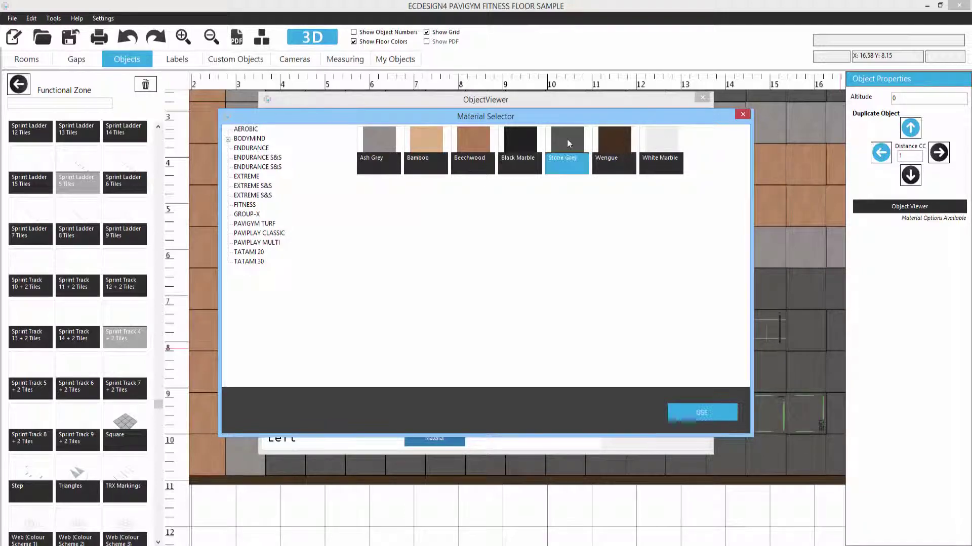
{"action": "left_click", "coordinate": [492, 151]}
{"action": "left_click", "coordinate": [702, 412]}
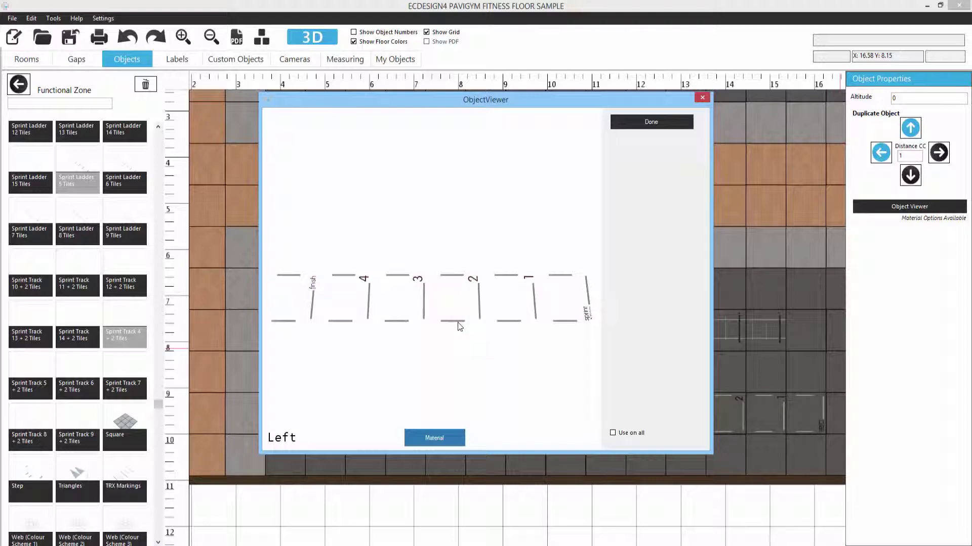
Switch the sprint track markings to White Marble and view the gym in 3D.
{"action": "left_click", "coordinate": [411, 443]}
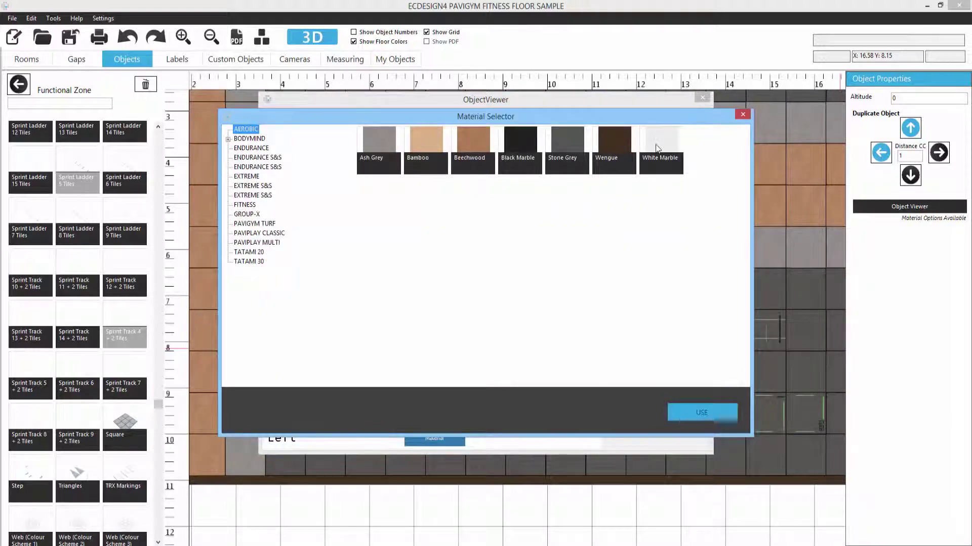
{"action": "left_click", "coordinate": [656, 148]}
{"action": "left_click", "coordinate": [688, 407]}
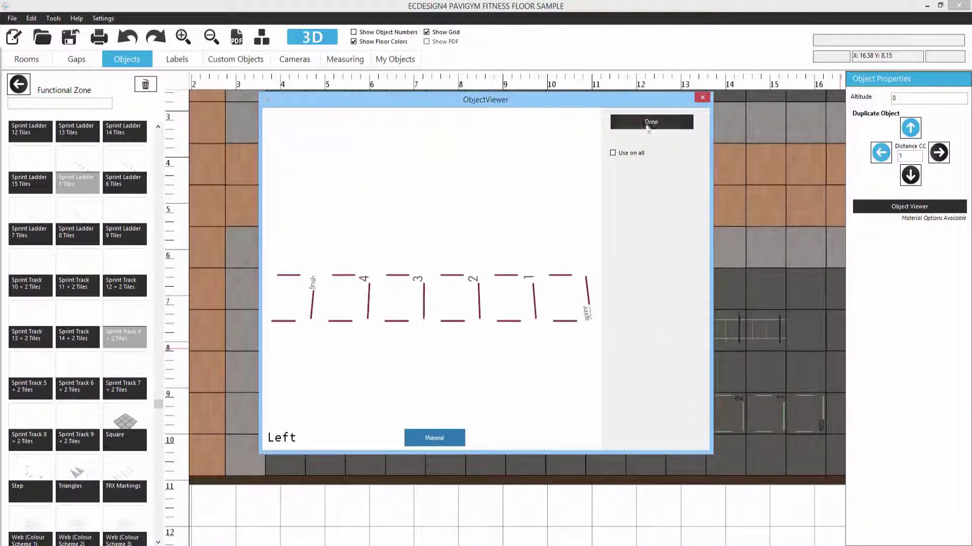
{"action": "left_click", "coordinate": [647, 124]}
{"action": "left_click", "coordinate": [313, 37]}
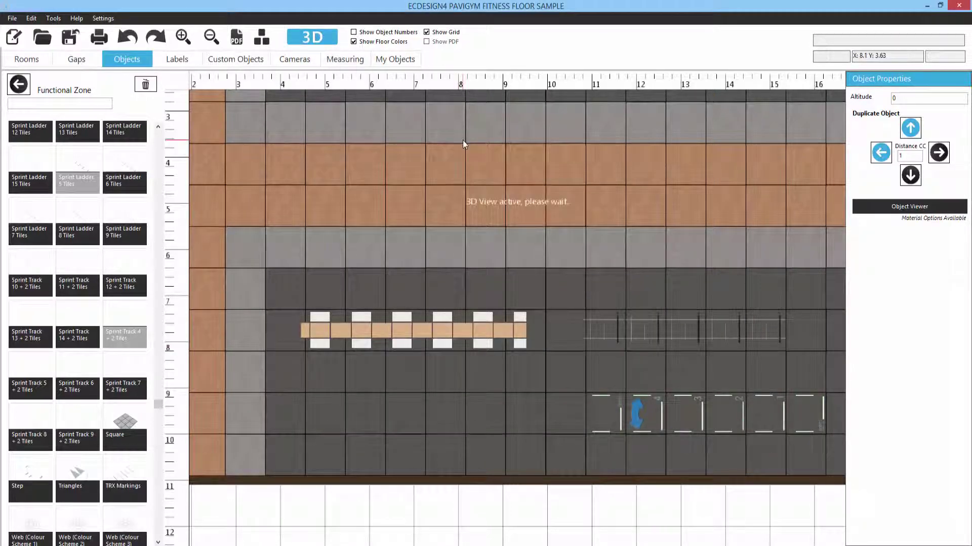